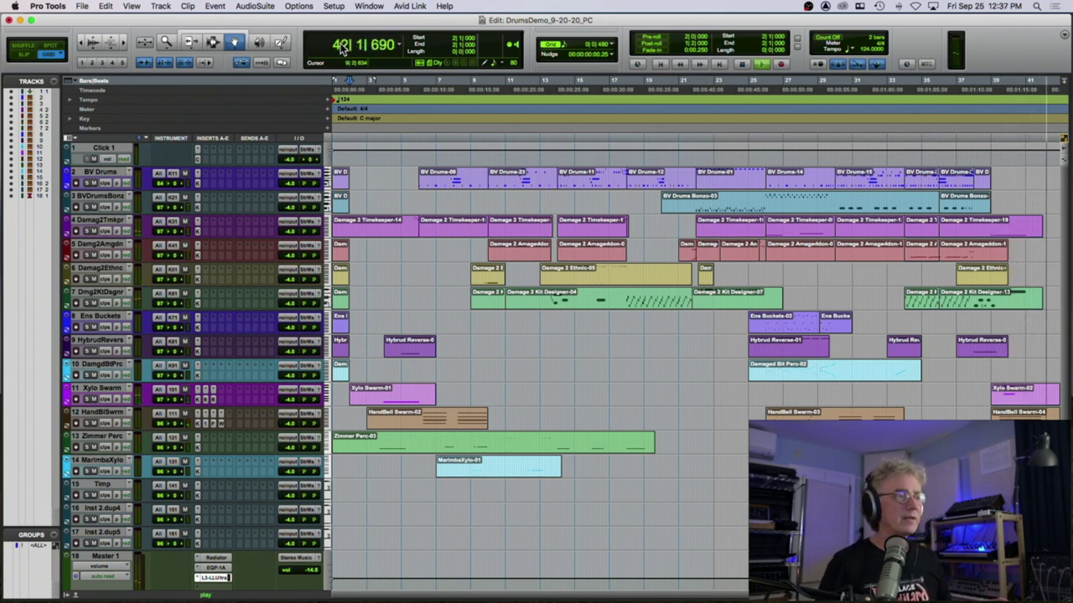
Stop playback and open the Kontakt instrument on the BV Drums track.
key(space)
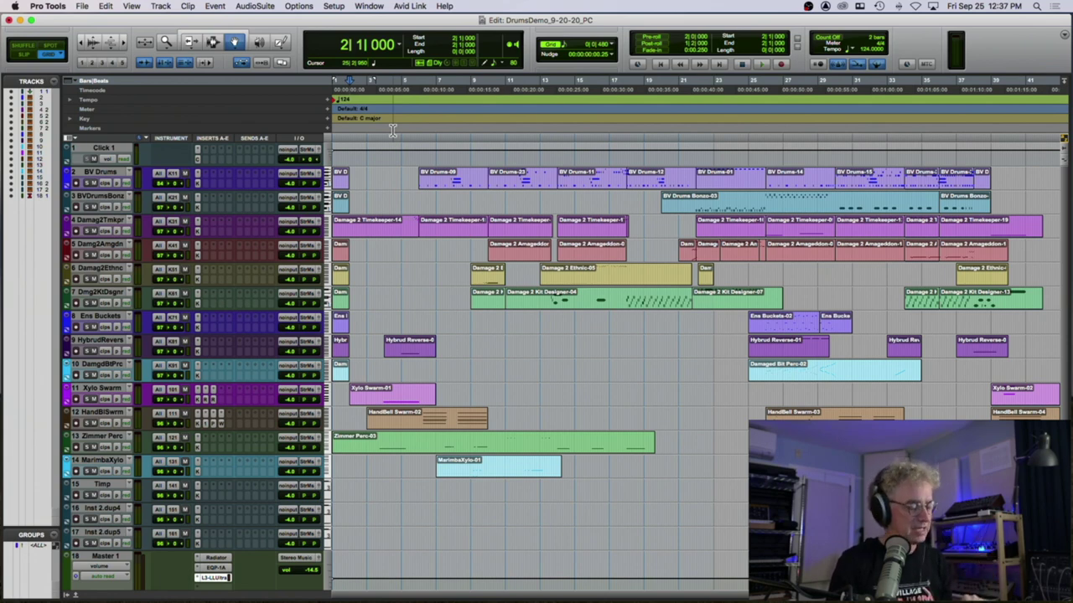
key(super+bracketright)
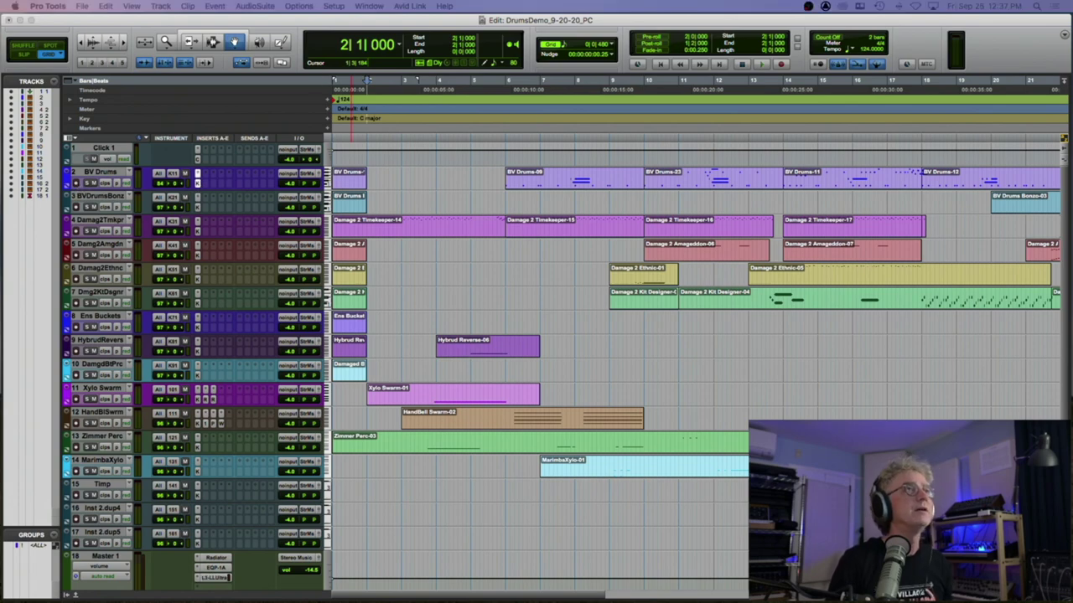
click(197, 173)
drag(496, 62, 468, 44)
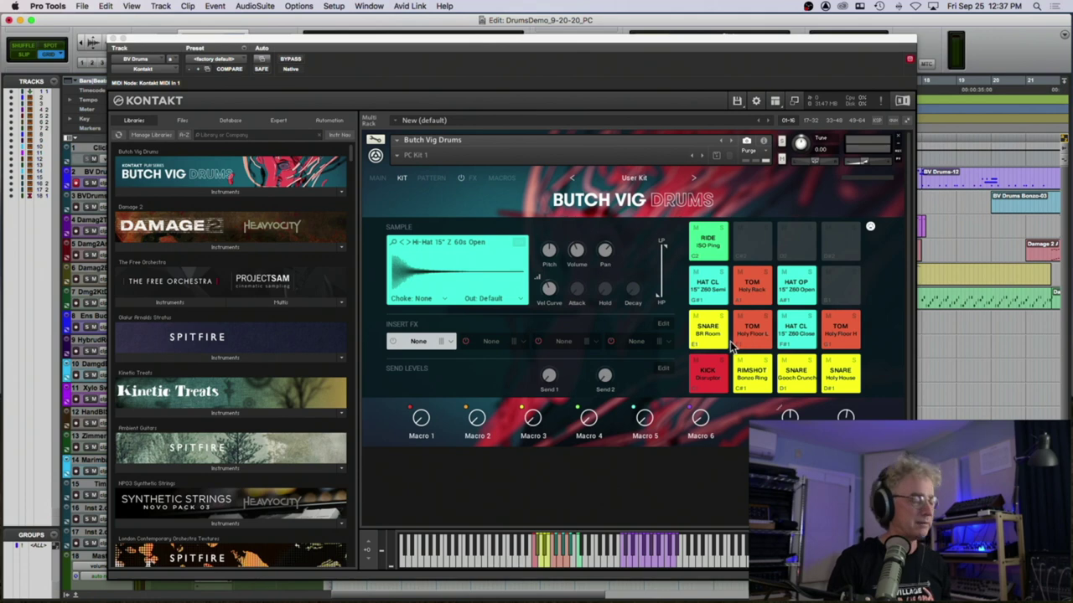
Audition the mapped sounds of the Butch Vig Drums user kit one by one, and close the instrument window.
click(545, 559)
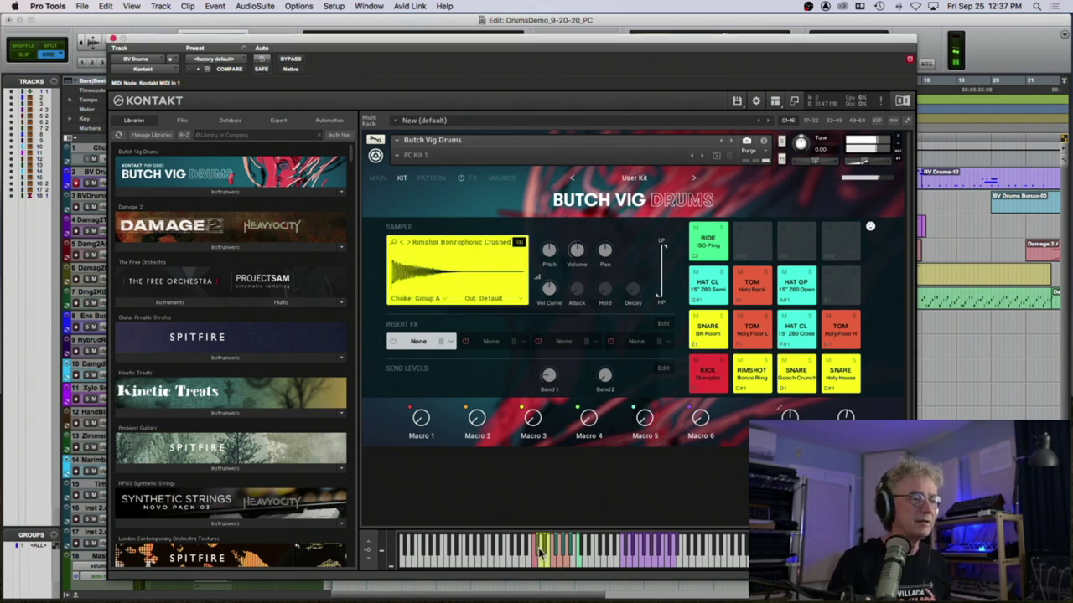
click(550, 559)
click(555, 560)
click(559, 559)
click(565, 560)
click(570, 559)
click(575, 560)
click(582, 560)
click(584, 556)
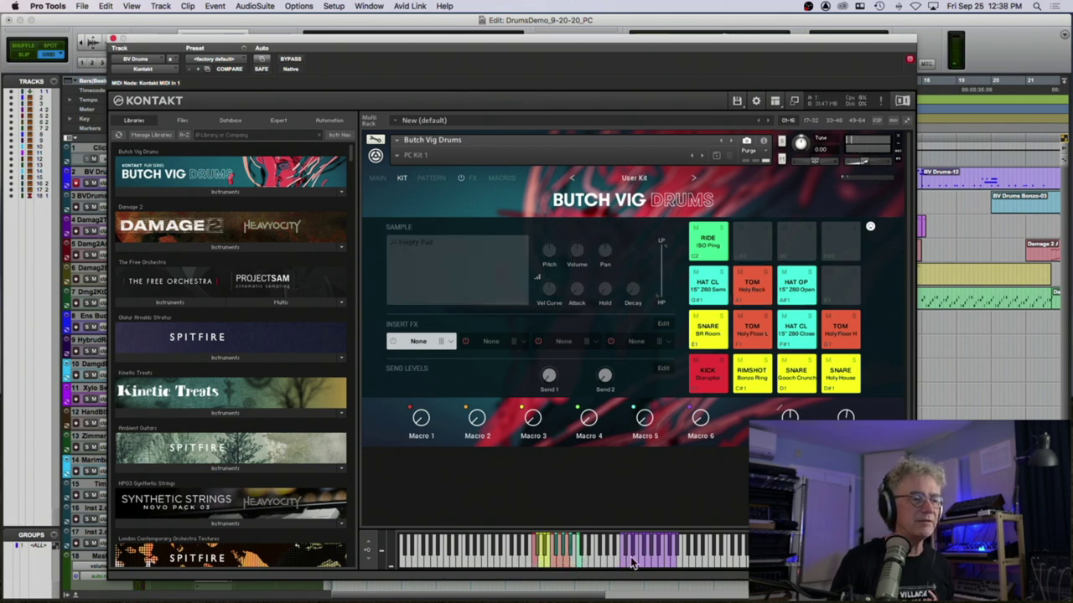
click(632, 566)
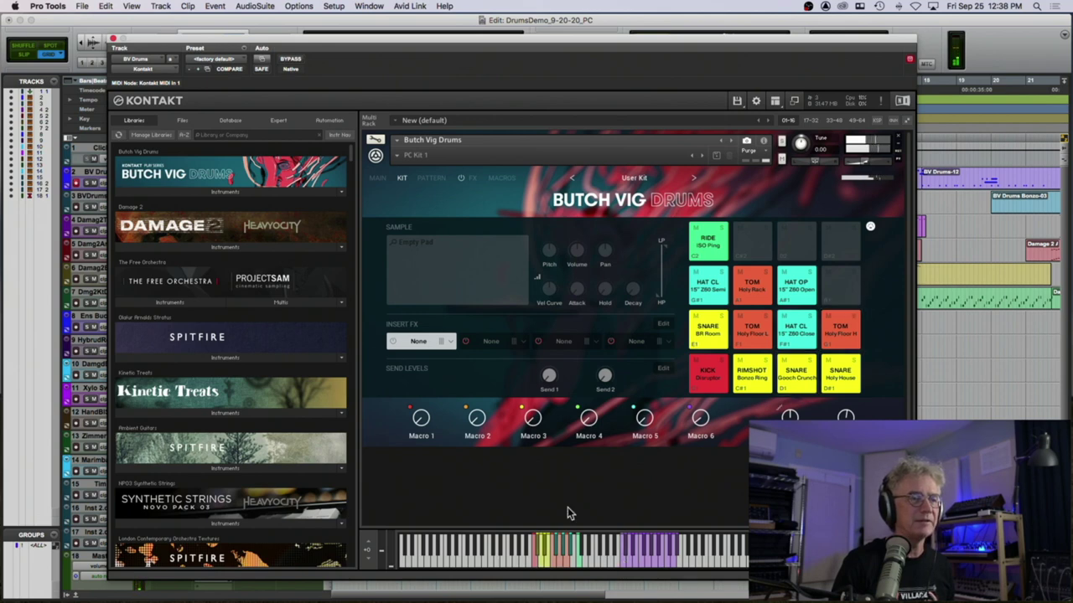
click(114, 39)
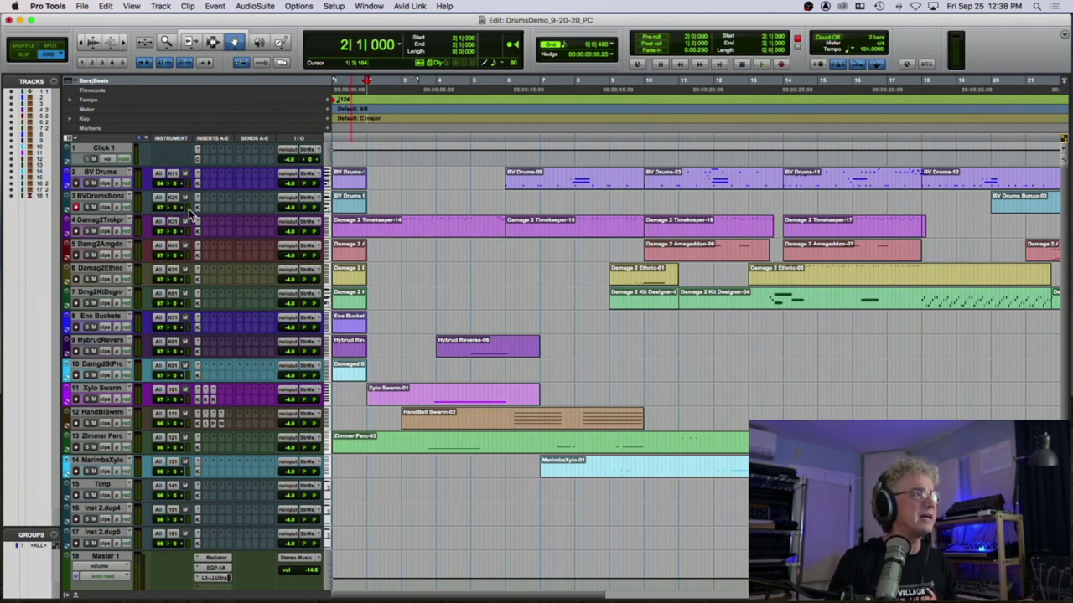
View the instrument on the BV Drums Bonzo track, and listen to the soloed track from bar 22.
click(303, 209)
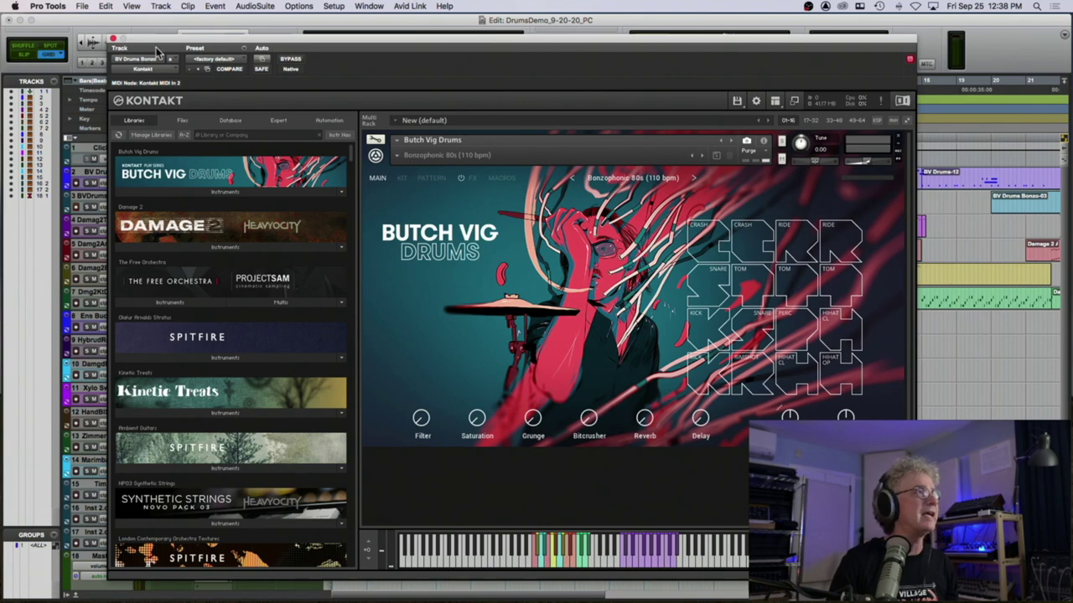
click(114, 40)
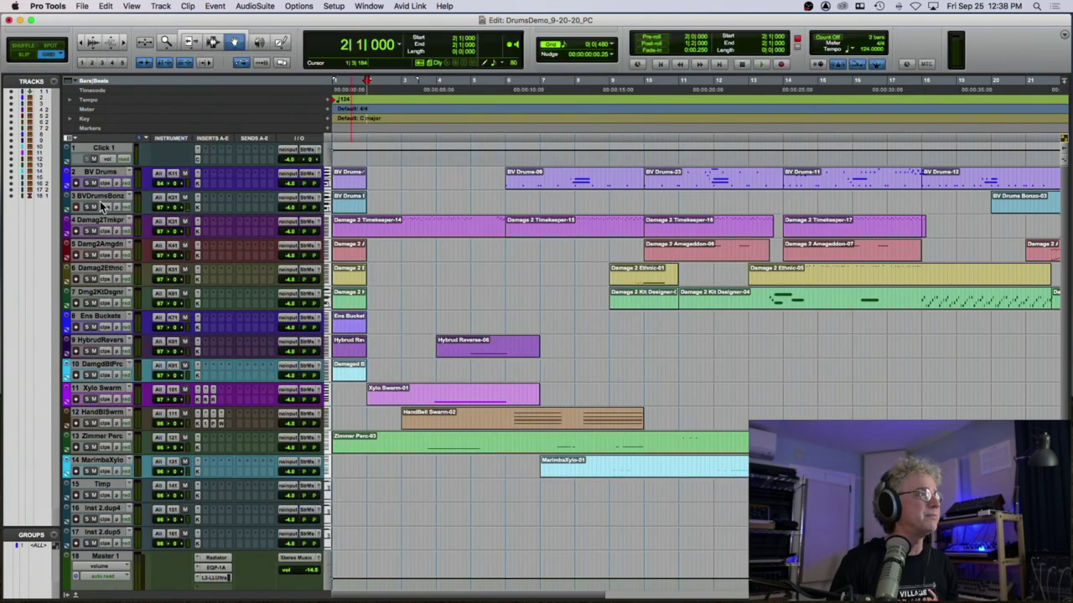
scroll(889, 186, right, 9)
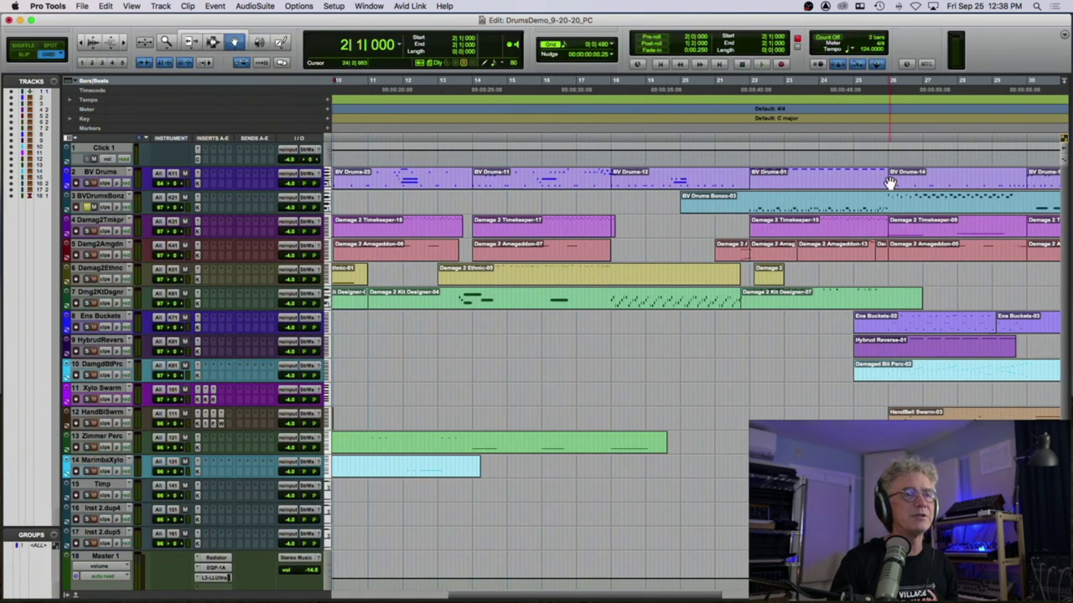
click(750, 124)
key(space)
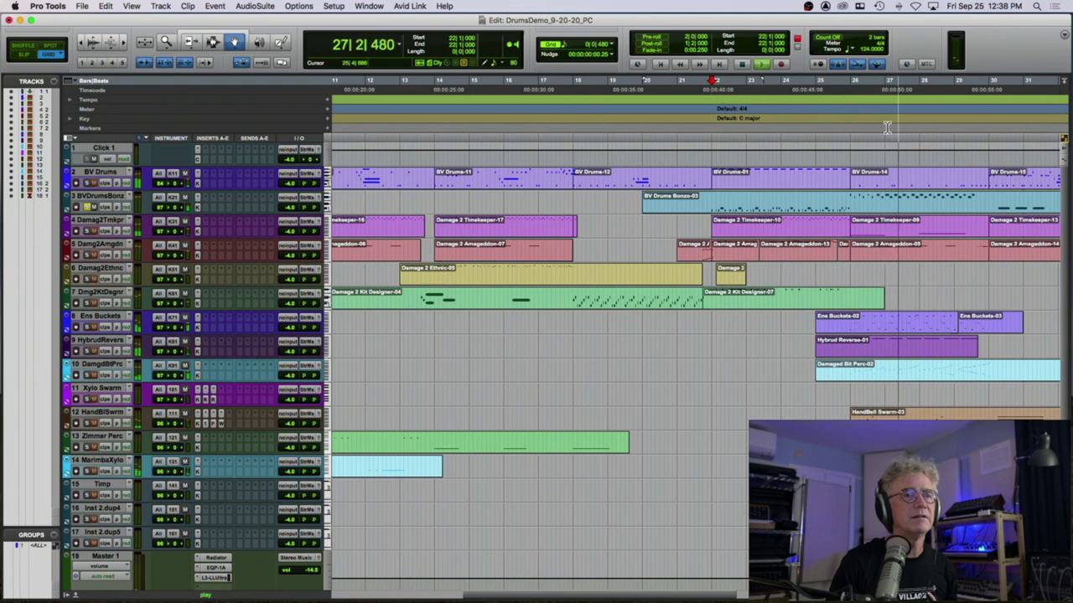
key(space)
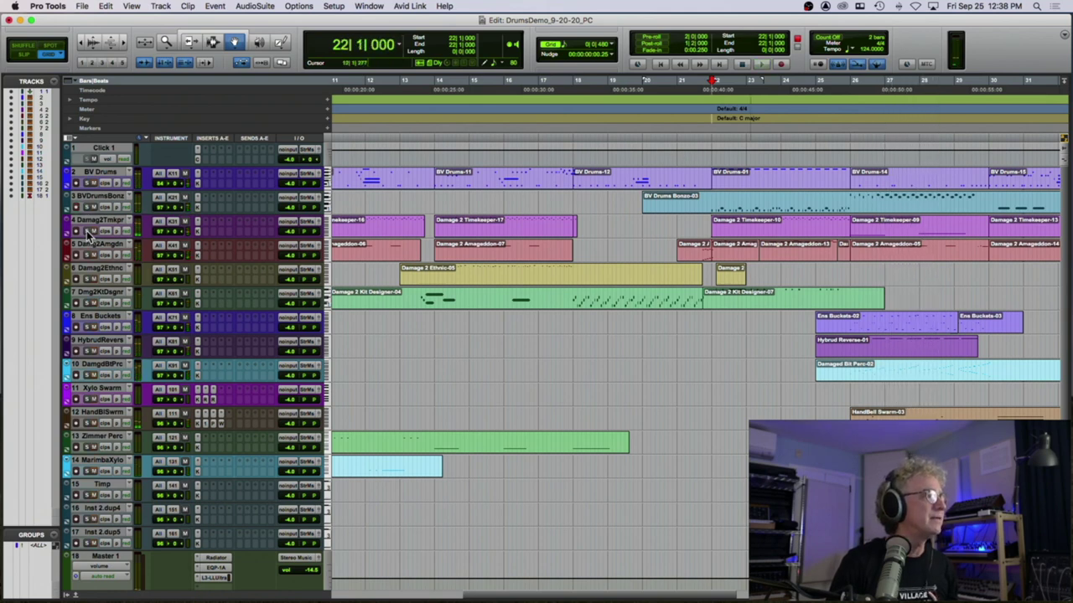
Open the Damage 2 Timekeeper track's instrument, audition its sounds across the mapped key range, and close it.
scroll(338, 224, left, 10)
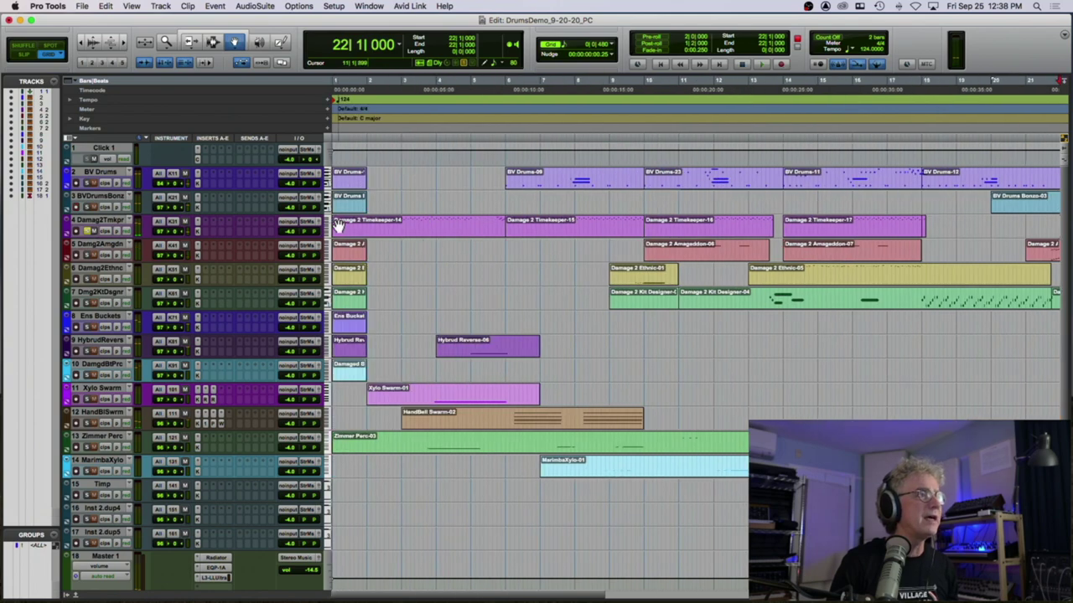
click(199, 237)
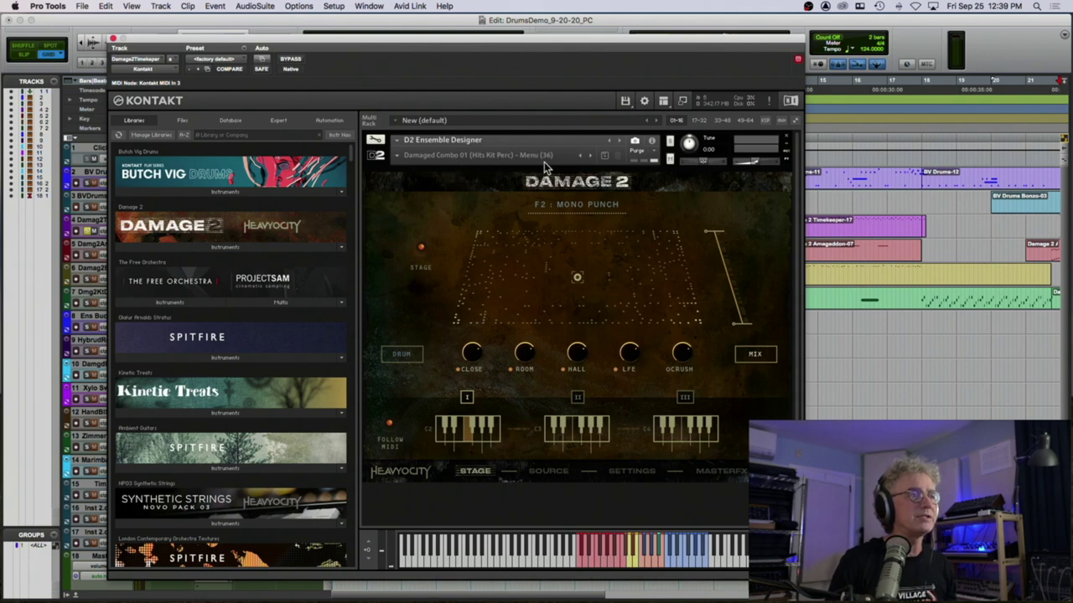
click(577, 563)
click(599, 567)
click(597, 565)
click(608, 563)
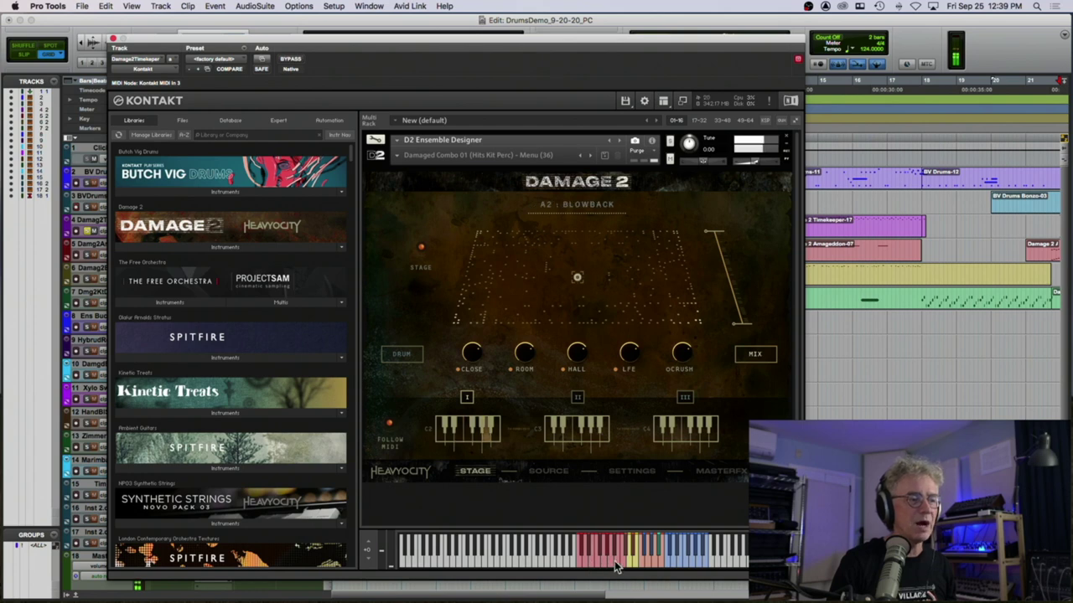
click(618, 561)
click(634, 568)
click(637, 567)
click(644, 566)
click(651, 567)
click(658, 565)
click(668, 566)
click(672, 565)
click(685, 566)
click(695, 566)
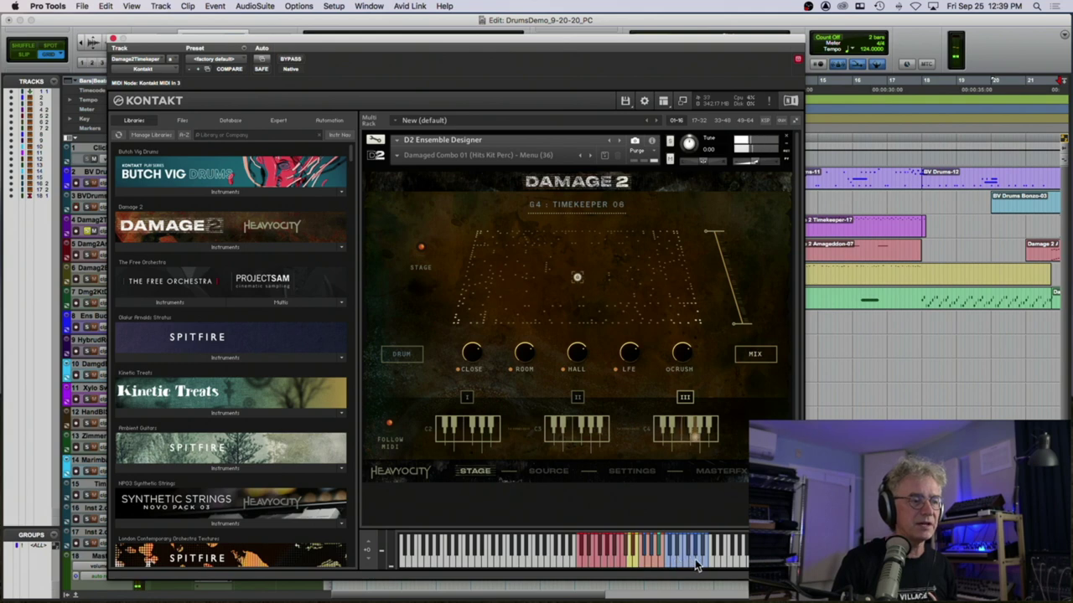
click(704, 567)
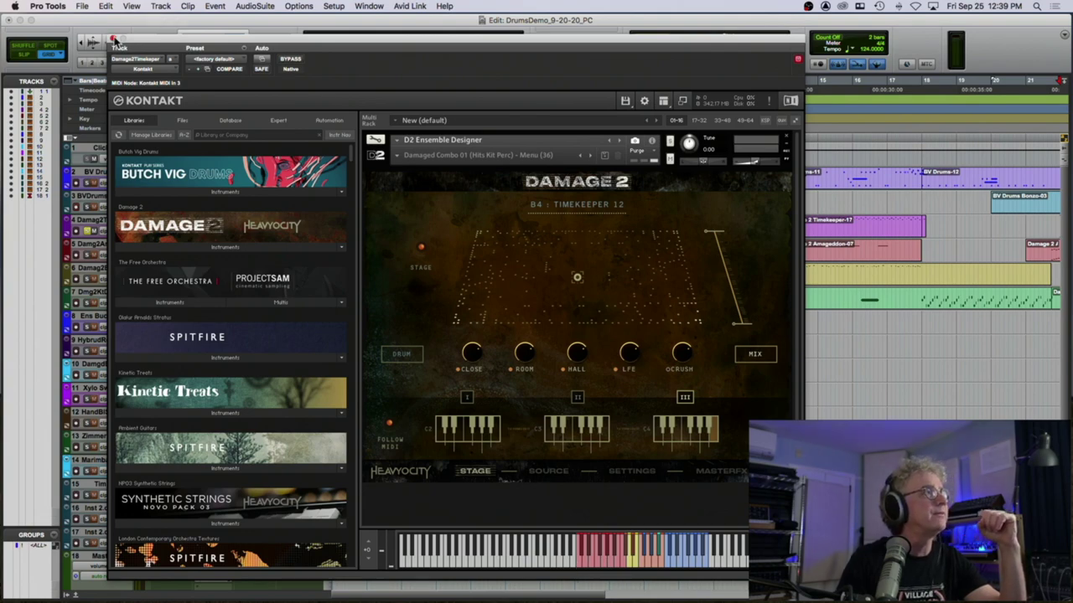
click(115, 40)
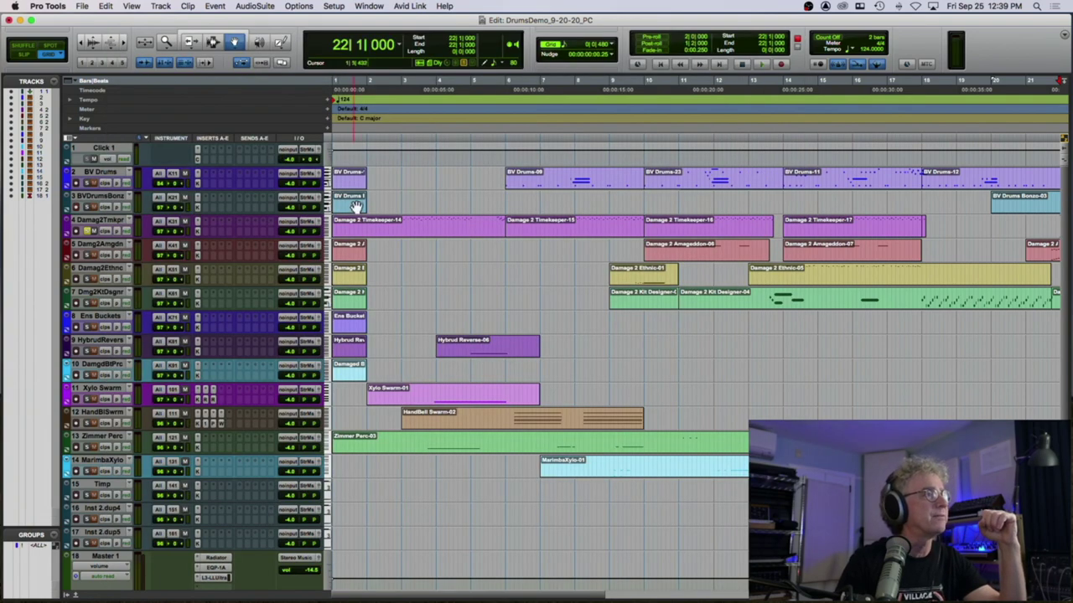
Open the Damage 2 Timekeeper-14 clip in the MIDI Editor and play it from just before bar 2.
double_click(393, 225)
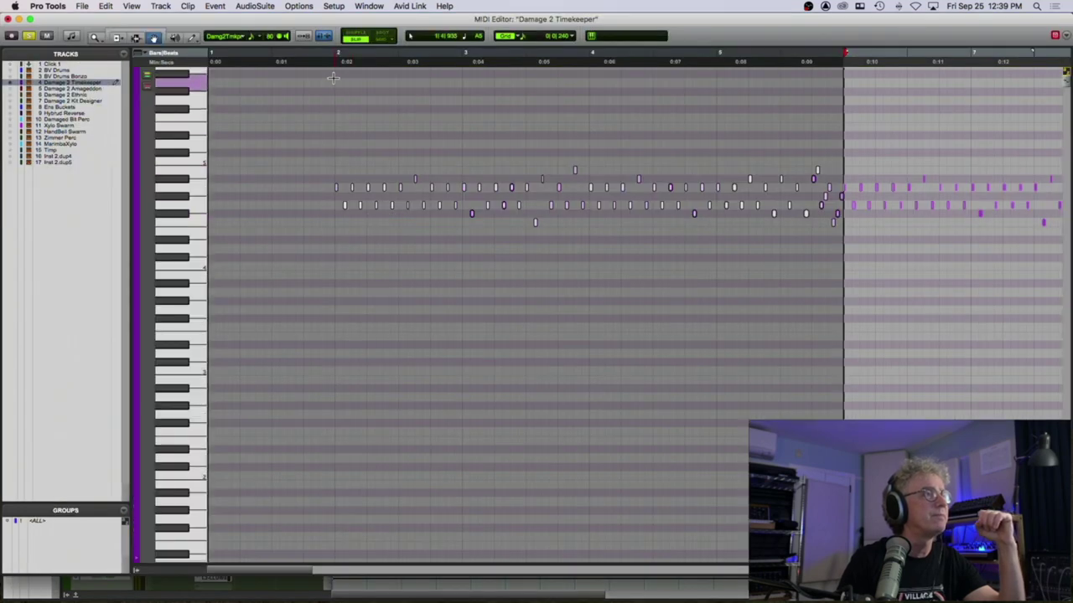
click(326, 61)
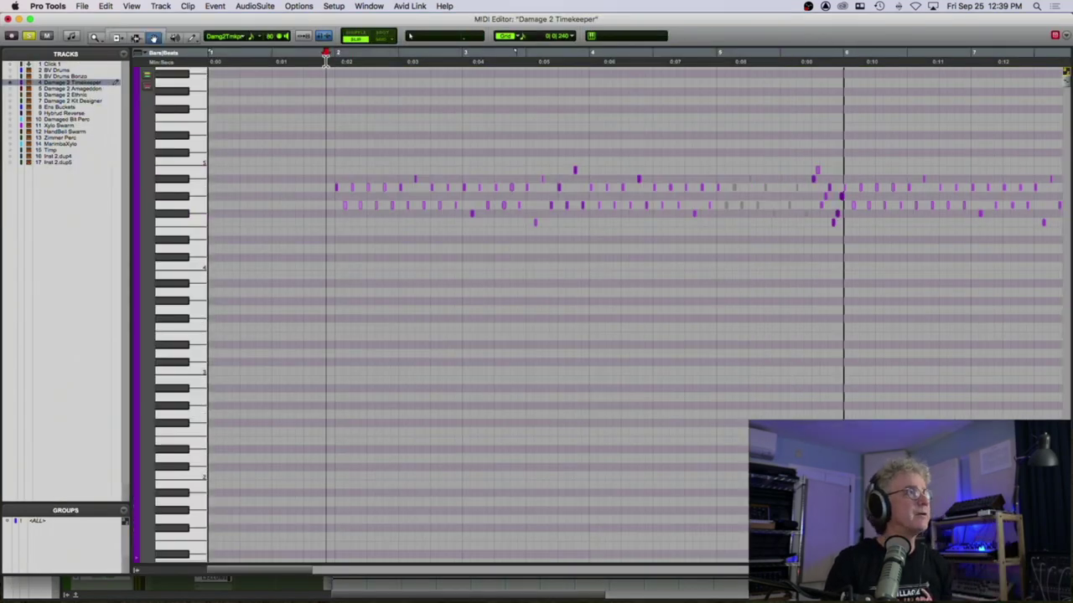
key(space)
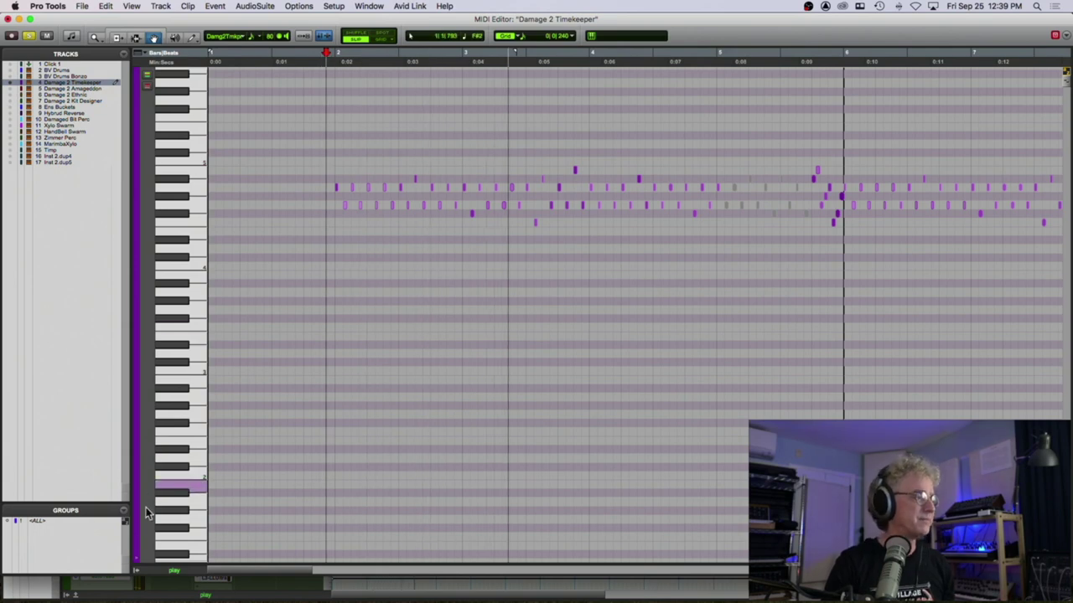
Show the controller lanes and stop playback, then remove the MIDI volume and audio volume lanes so only velocity is shown.
click(137, 564)
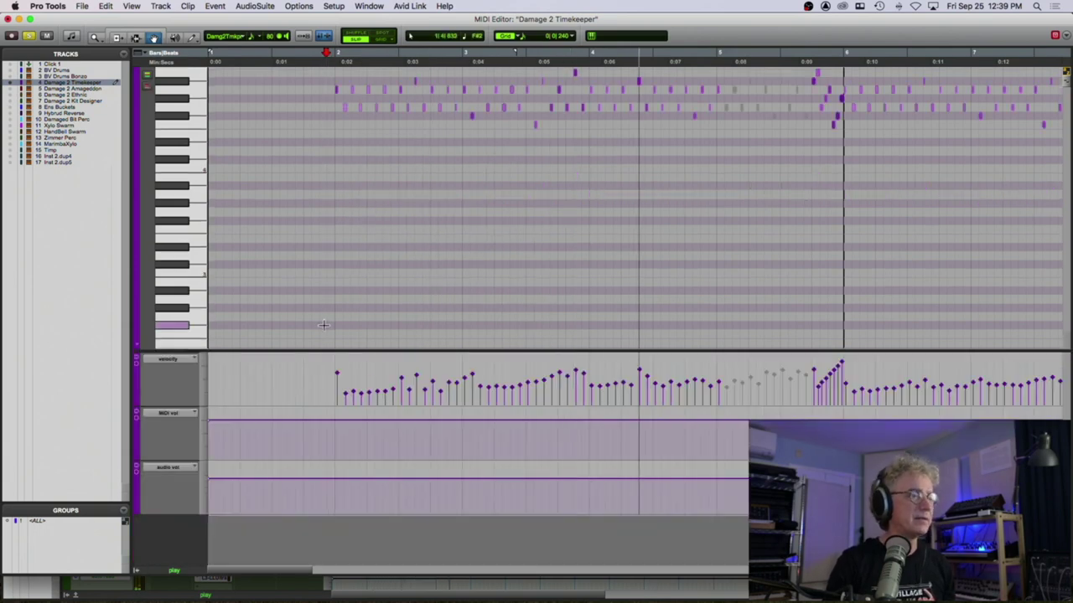
key(space)
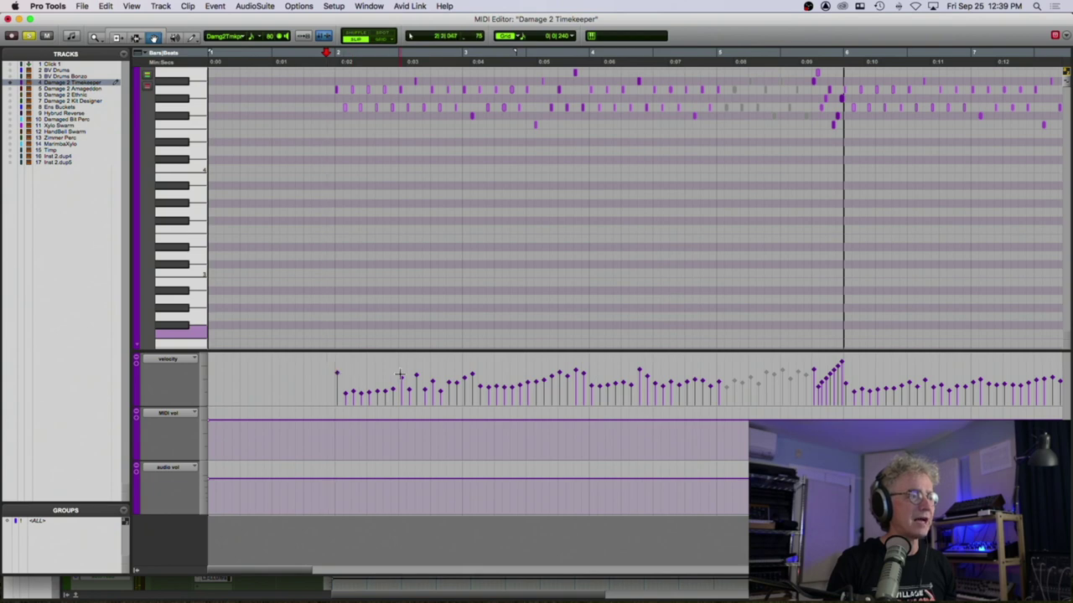
click(137, 415)
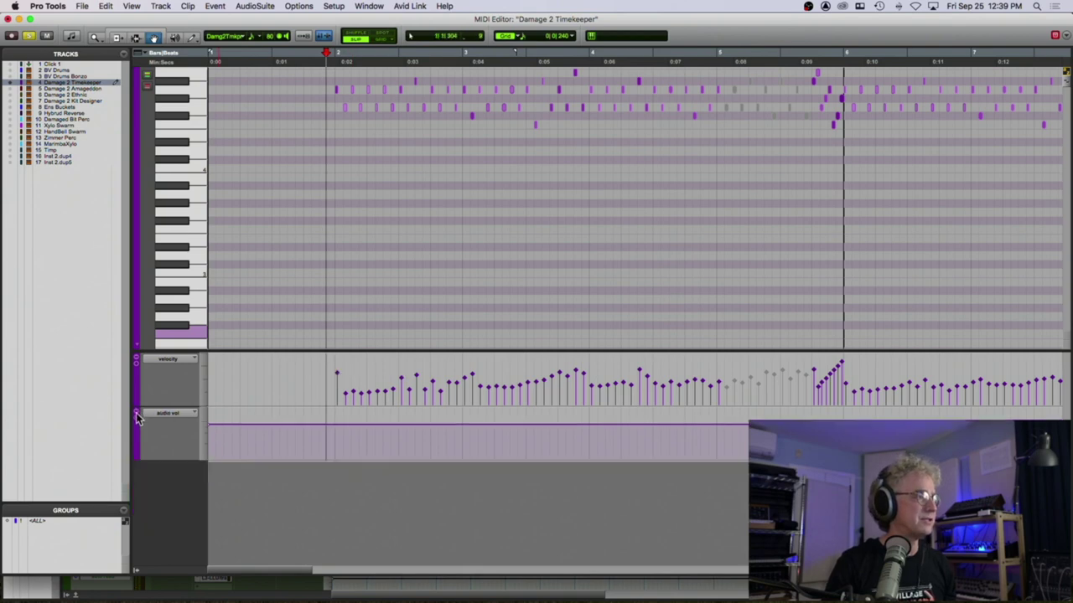
click(136, 416)
Listen to the Timekeeper part against its velocities, take the track out of solo, and close the MIDI Editor.
key(space)
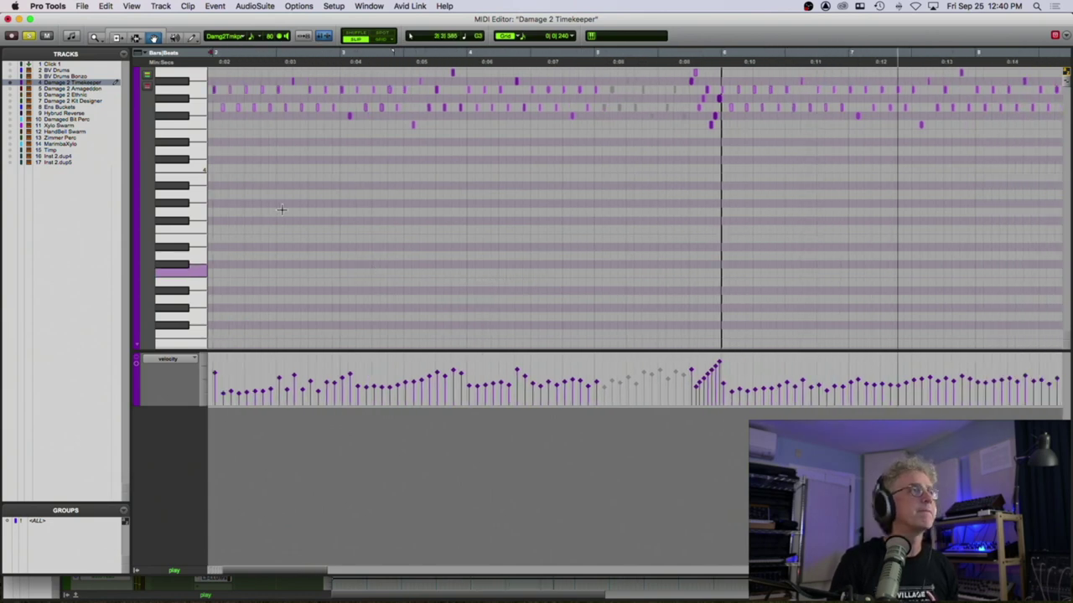
click(30, 37)
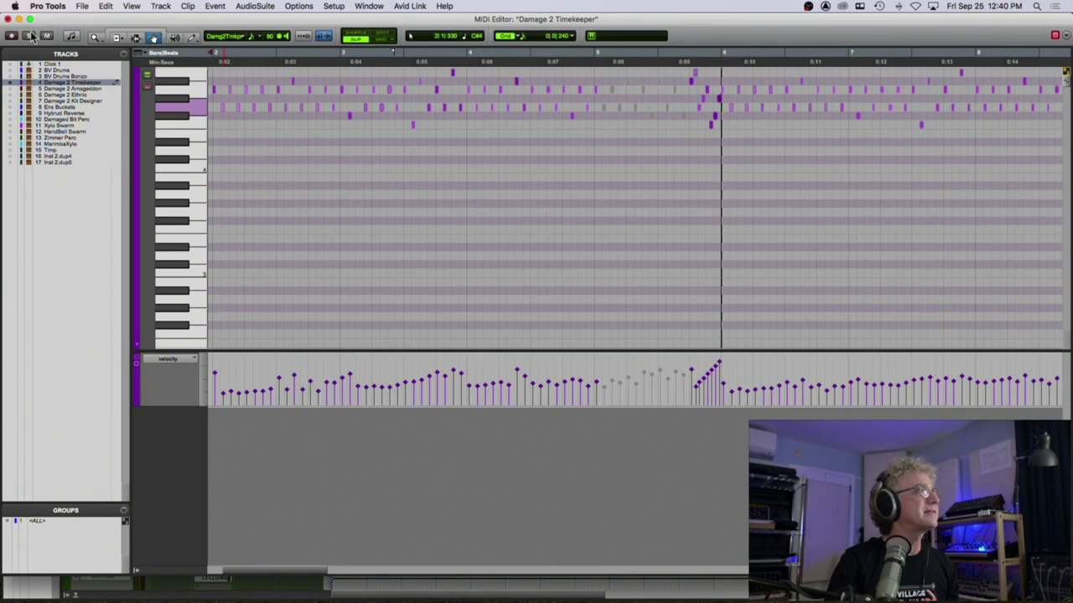
click(9, 20)
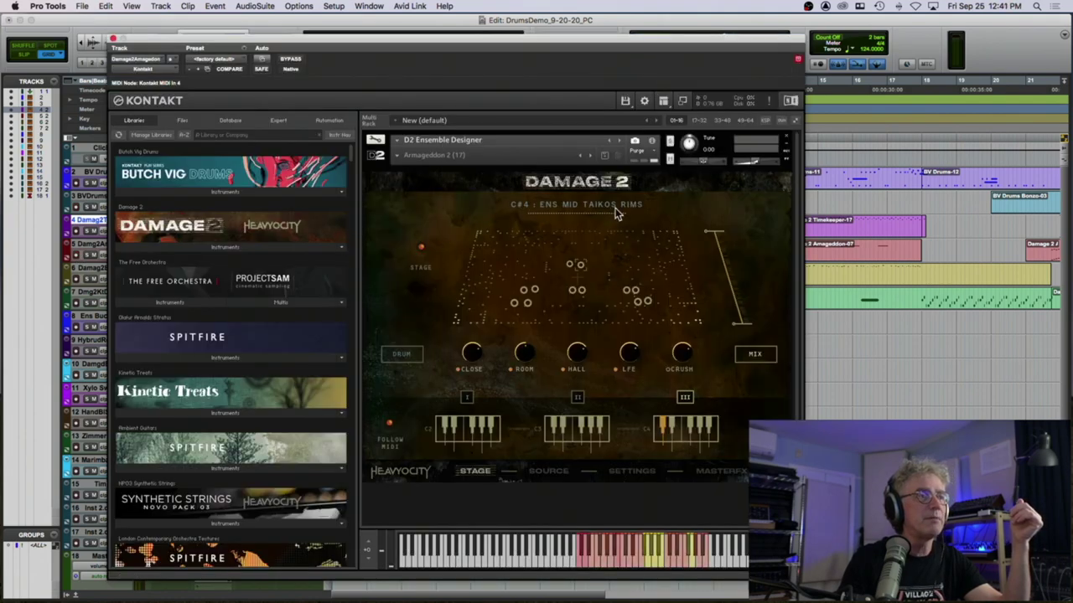
Audition several ensemble sounds of the Armageddon 2 preset on the Damage 2 Armageddon track, and close the instrument window.
click(578, 566)
click(599, 567)
click(661, 566)
click(662, 566)
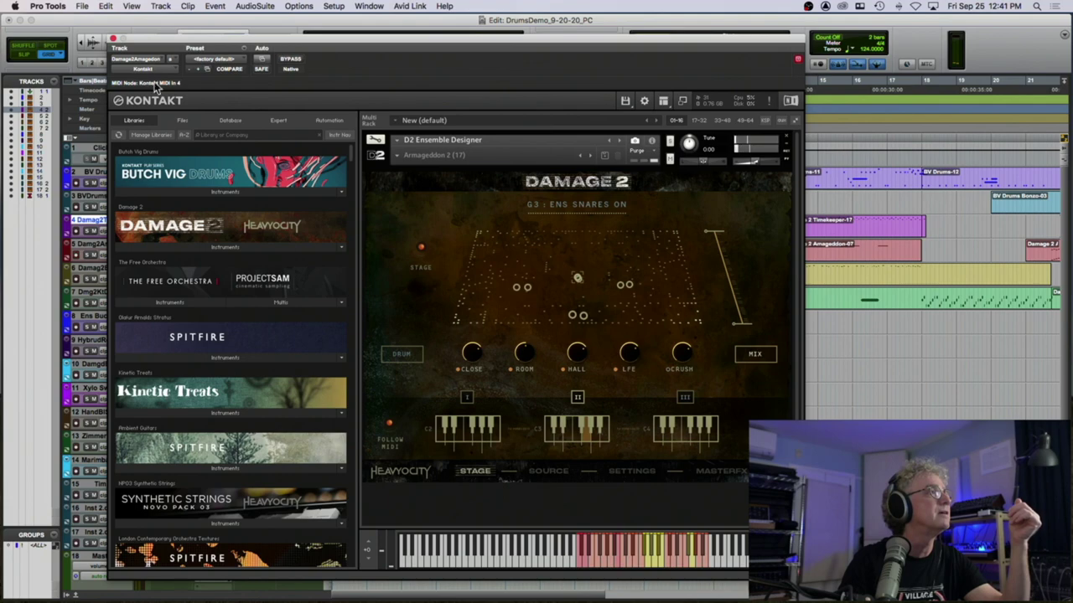
click(114, 40)
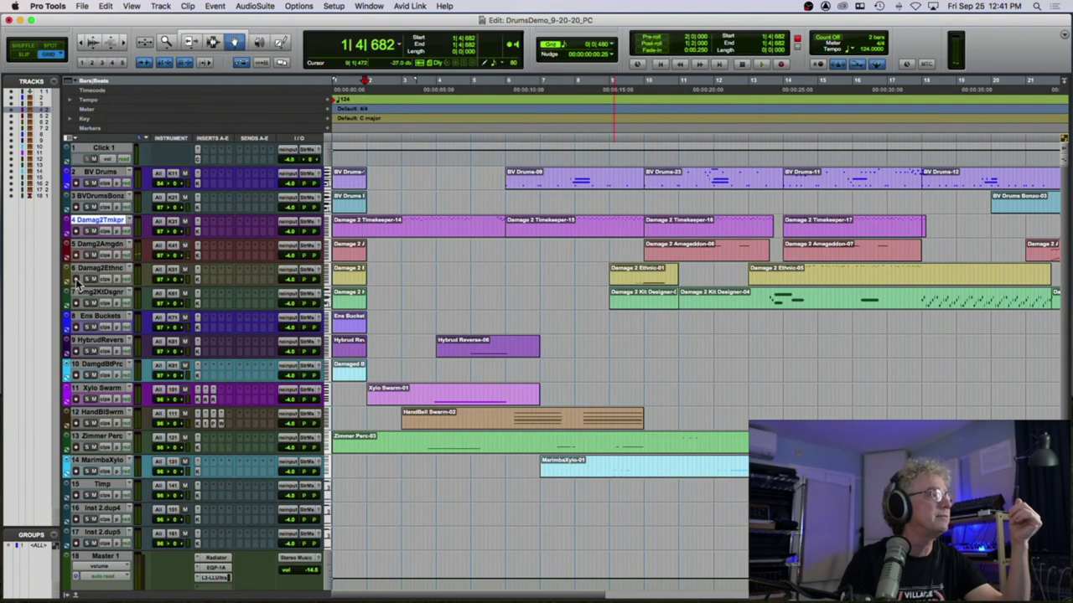
Audition the C2 open-hands tombaks in the Damage 2 Ethnic track's instrument, and close its window.
click(642, 277)
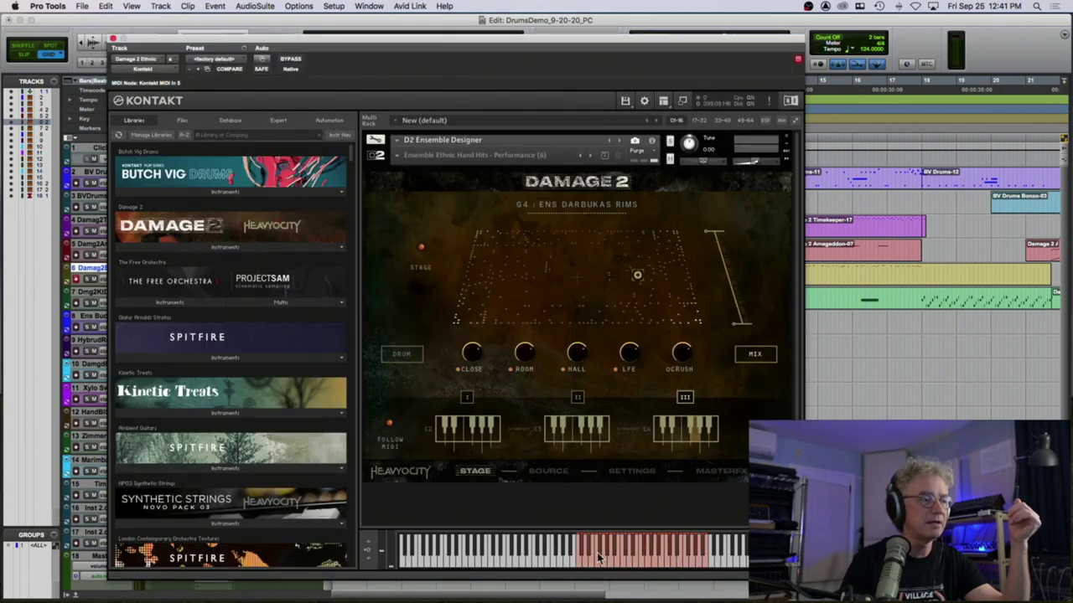
mouse_move(584, 566)
mouse_down()
mouse_move(659, 554)
mouse_move(707, 564)
mouse_move(581, 559)
mouse_up()
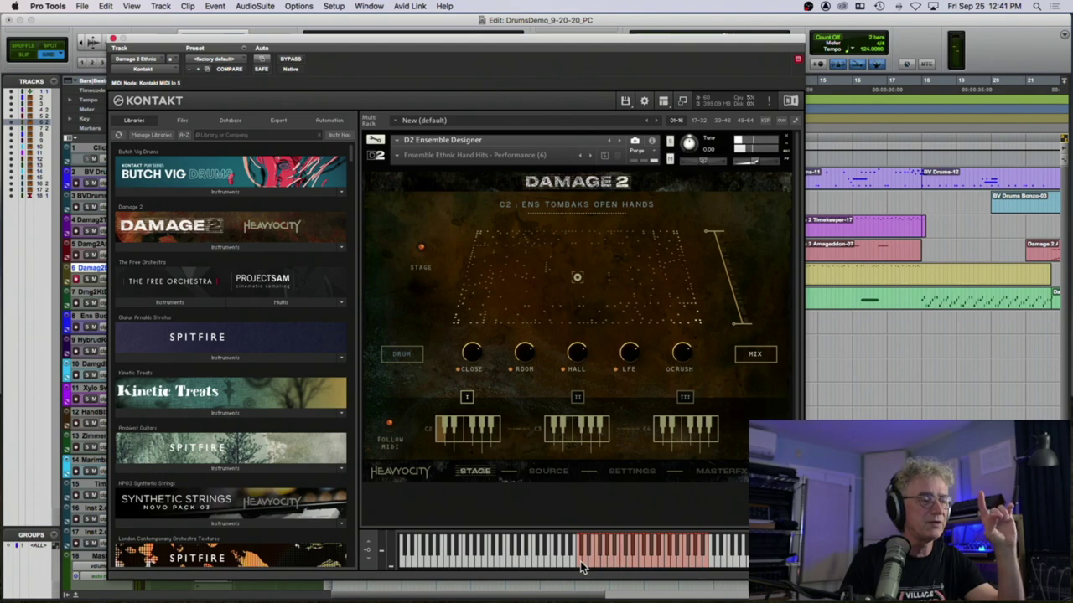
click(112, 40)
Open the Damage 2 Kit Designer track's instrument and audition the mapped sounds of its World Destroyer kit.
click(97, 293)
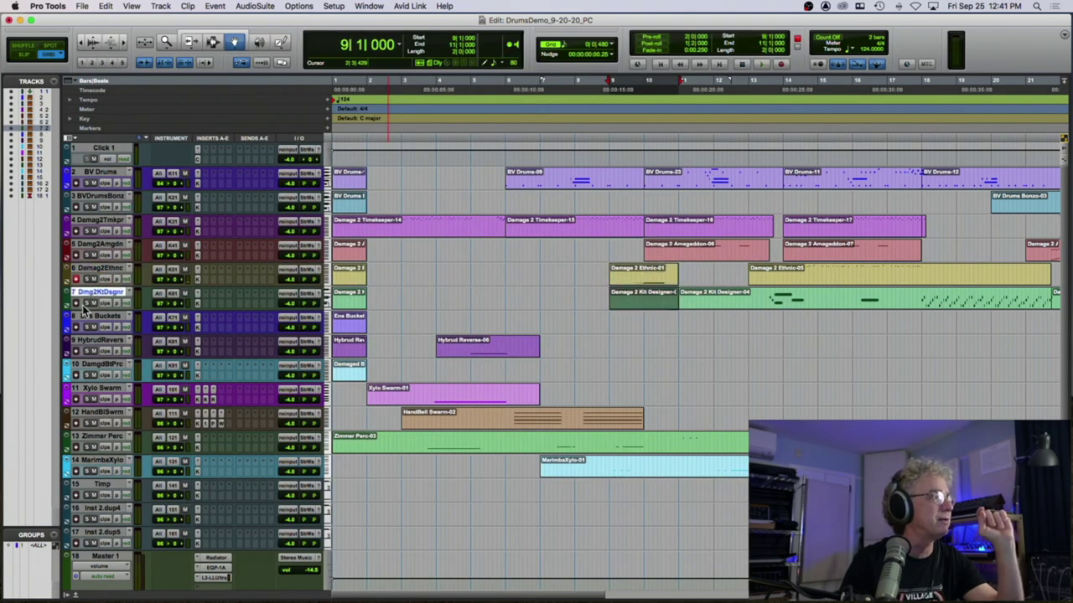
click(185, 295)
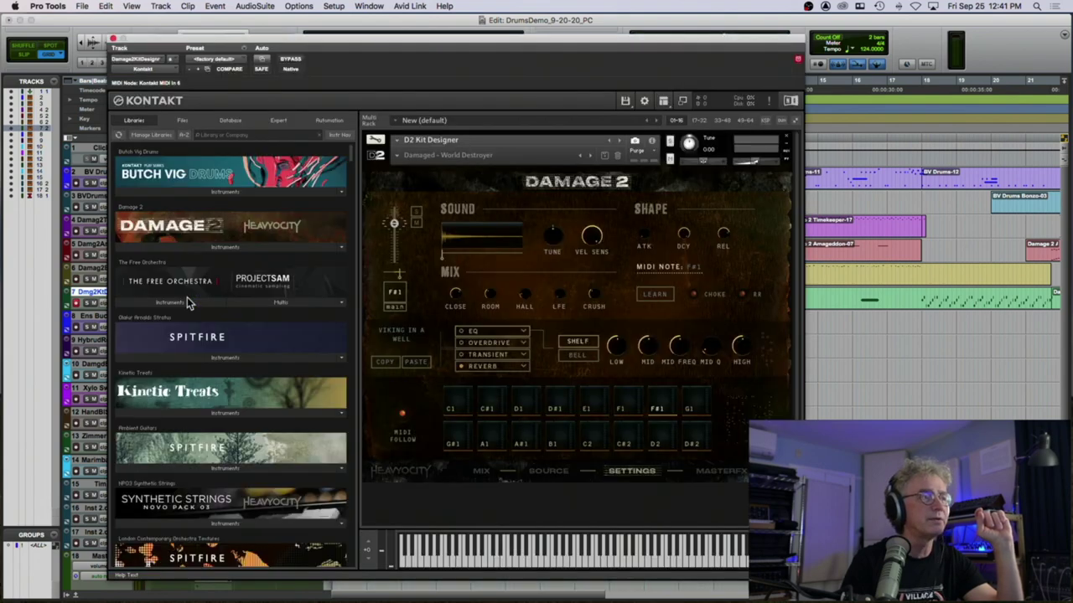
click(533, 562)
click(539, 559)
click(545, 559)
click(551, 559)
click(575, 560)
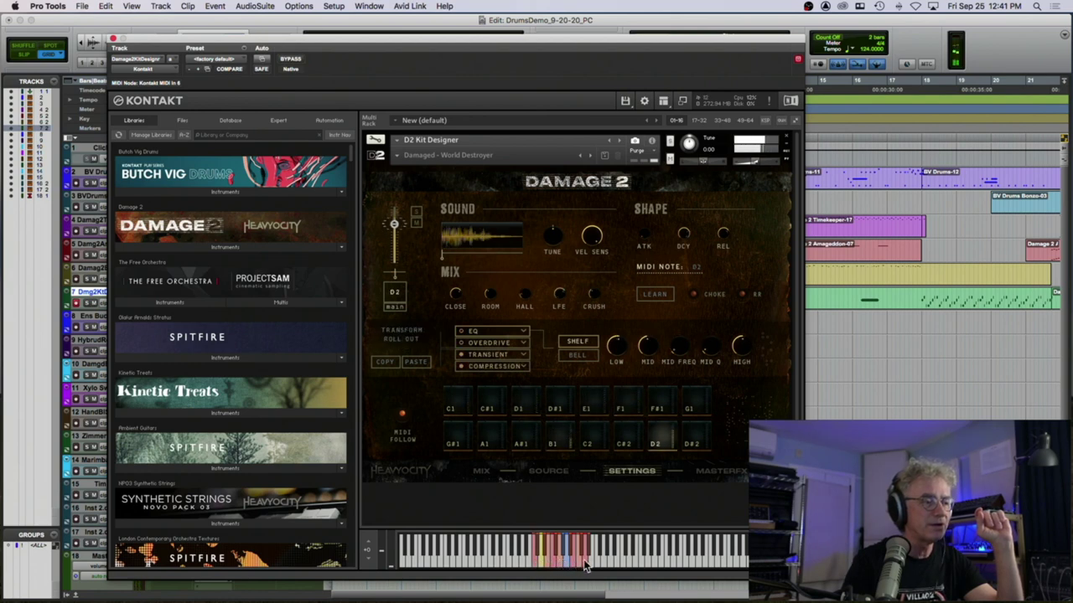
click(548, 560)
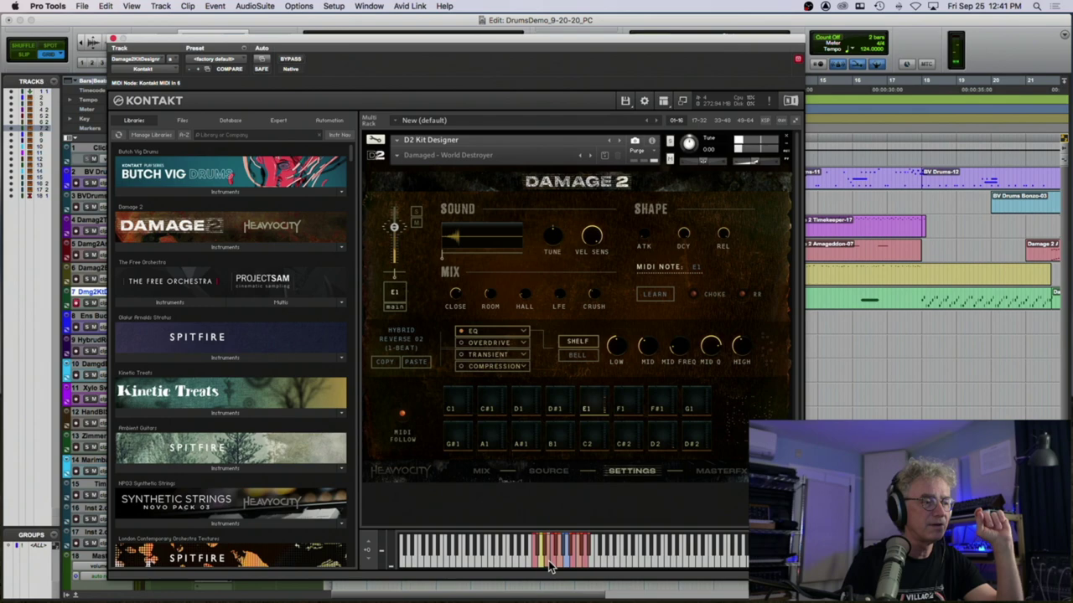
Audition the C1 sound of the World Destroyer kit and close the Kit Designer instrument window.
click(536, 568)
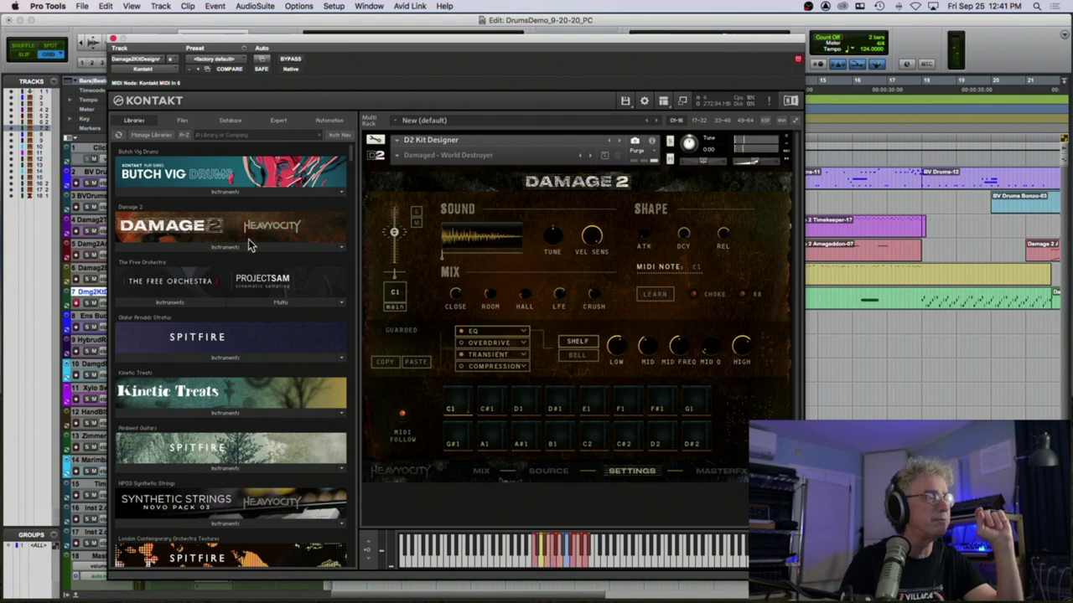
click(114, 41)
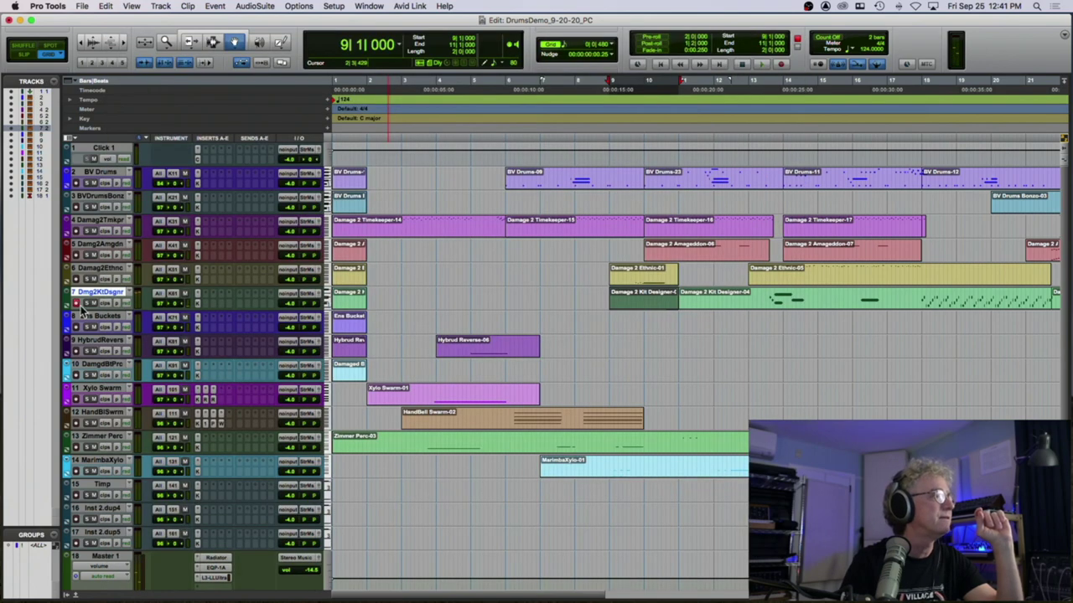
Open the Ens Buckets track's instrument, audition its trash lids and small metal buckets across the mapped range, and close its window.
click(198, 332)
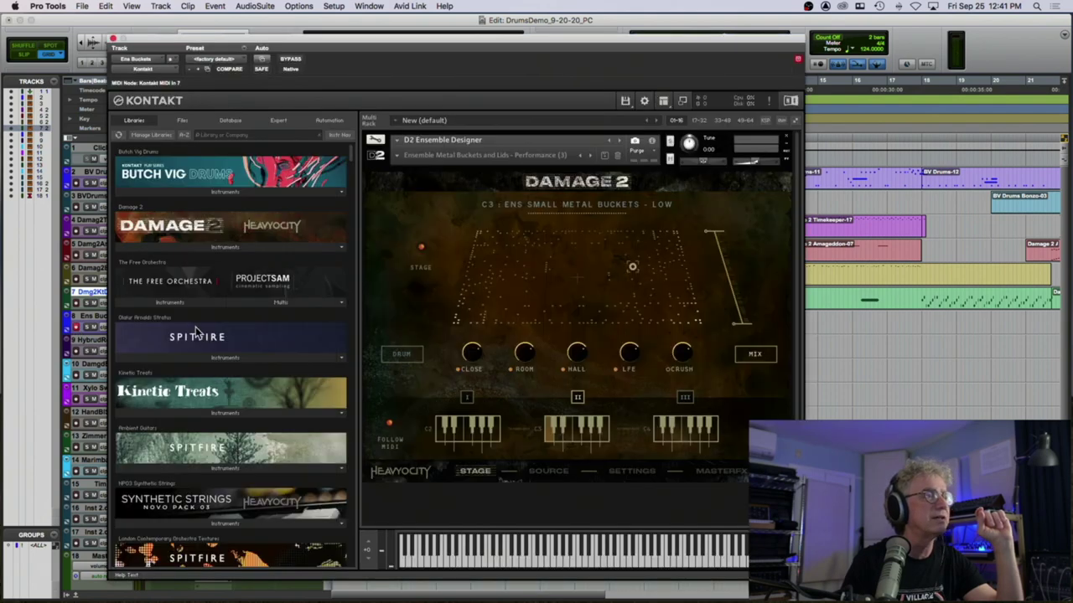
click(606, 563)
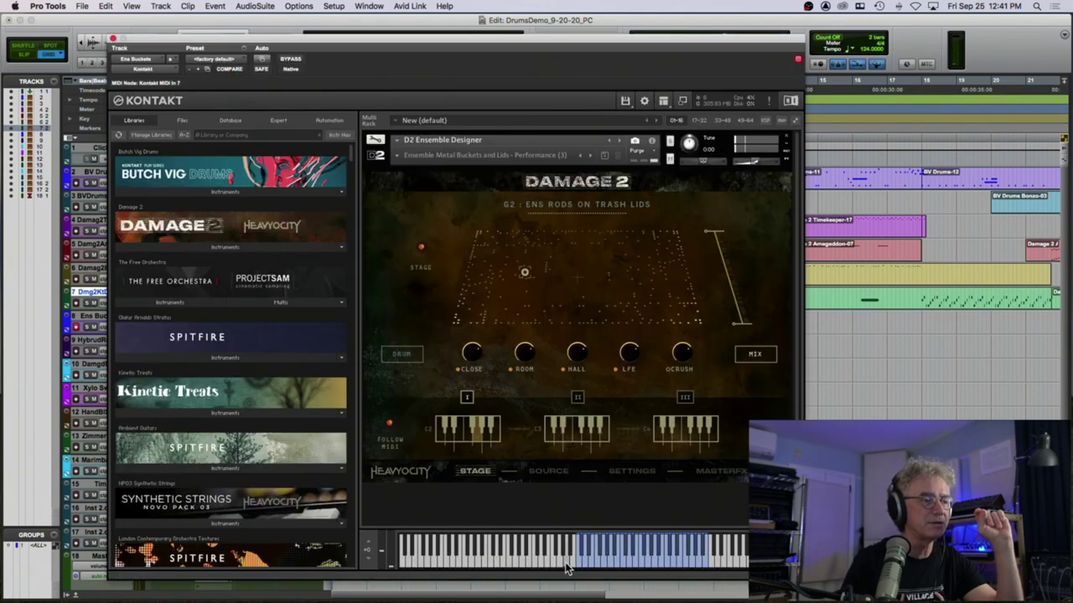
click(634, 563)
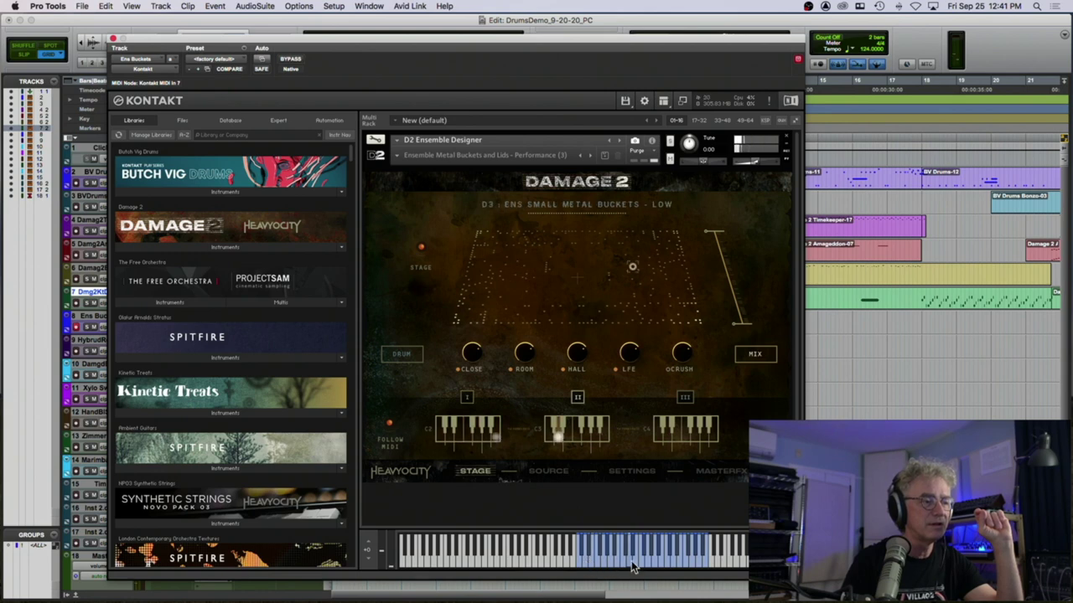
drag(633, 569, 685, 568)
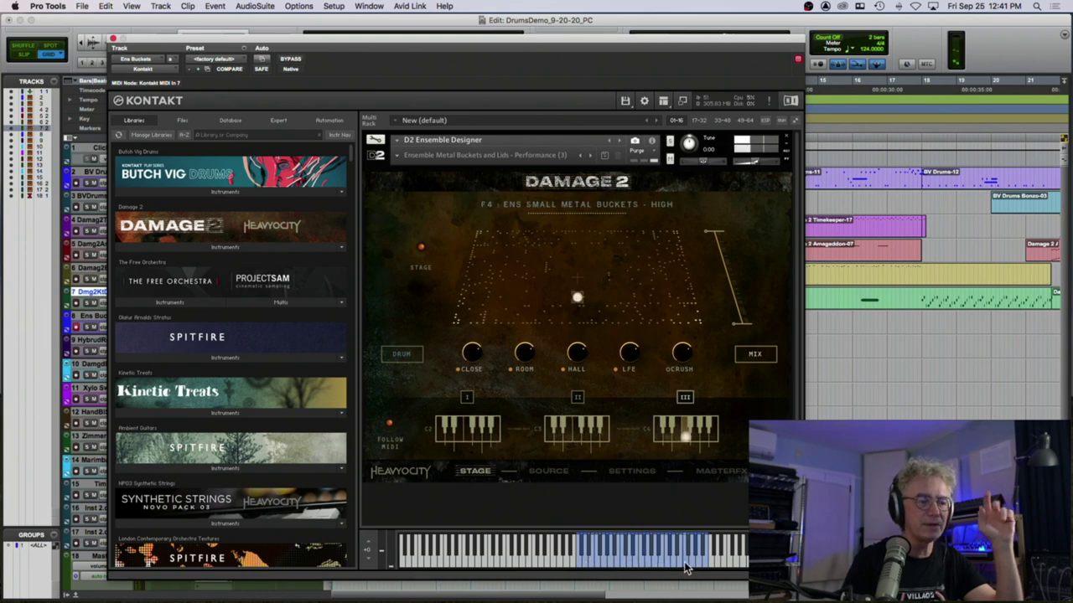
click(114, 39)
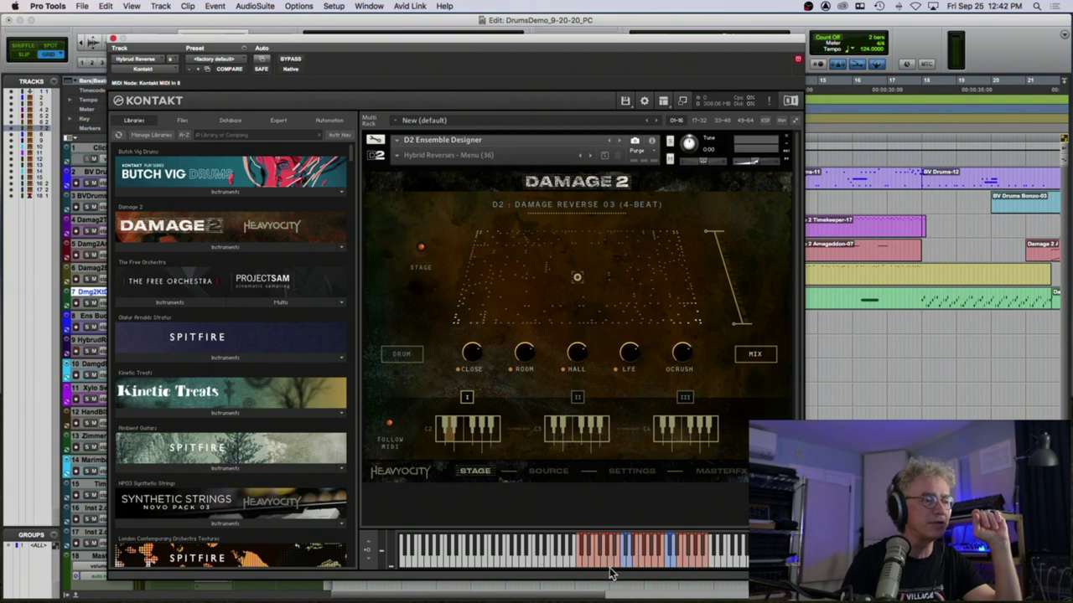
Audition the damage, gong cymbal and junkyard reverses in the Hybrid Reverse track's instrument, and close its window.
click(609, 568)
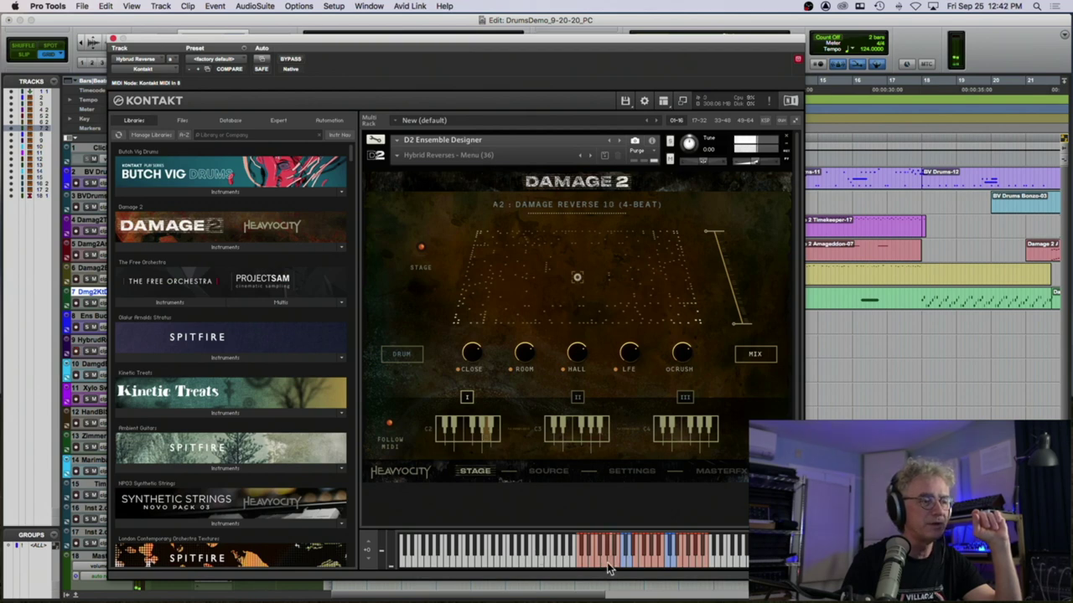
click(621, 568)
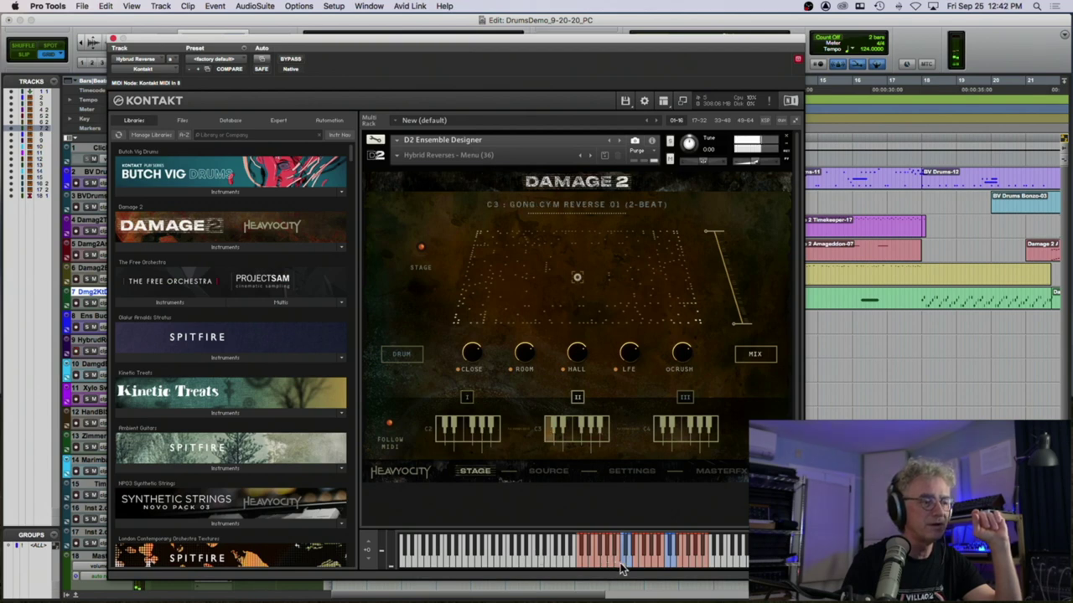
click(650, 568)
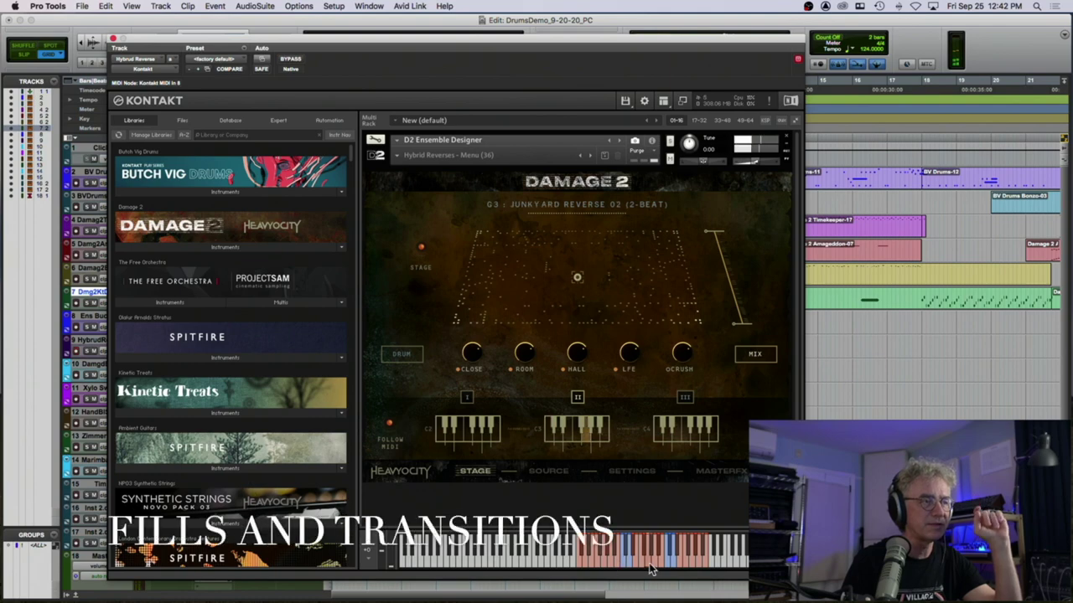
click(114, 40)
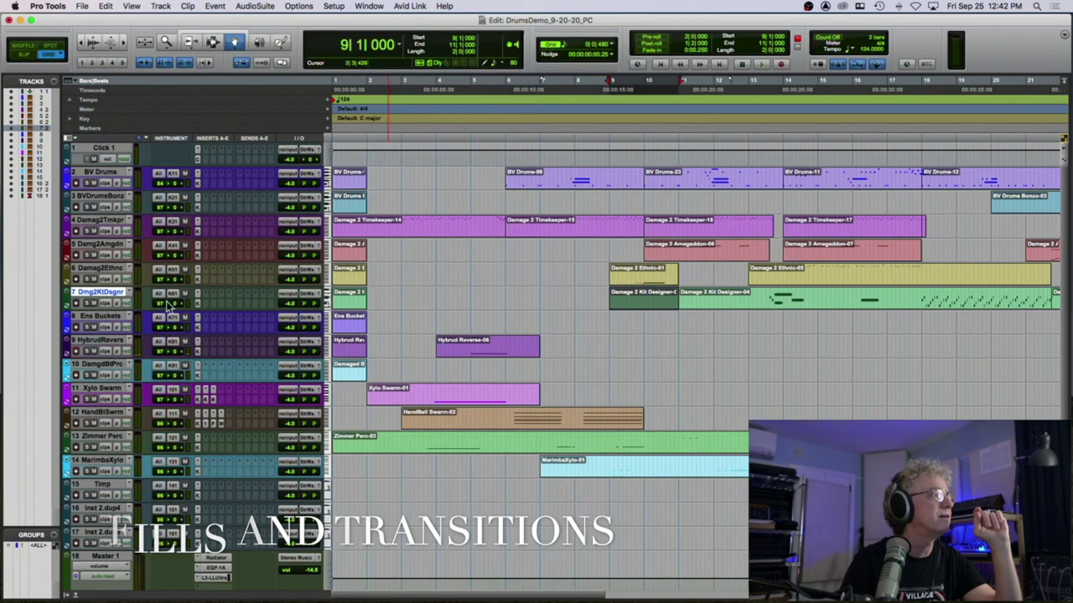
Open the Damaged Bit Perc track's instrument, audition its Damaged Bit Percussion sounds up and down the mapped range, and close its window.
click(127, 369)
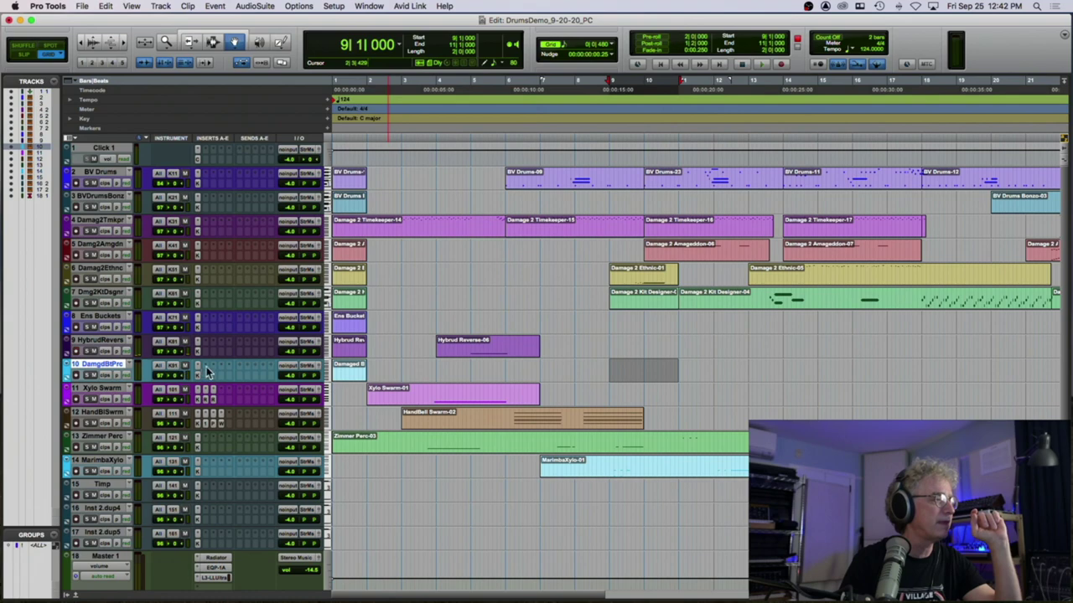
click(197, 375)
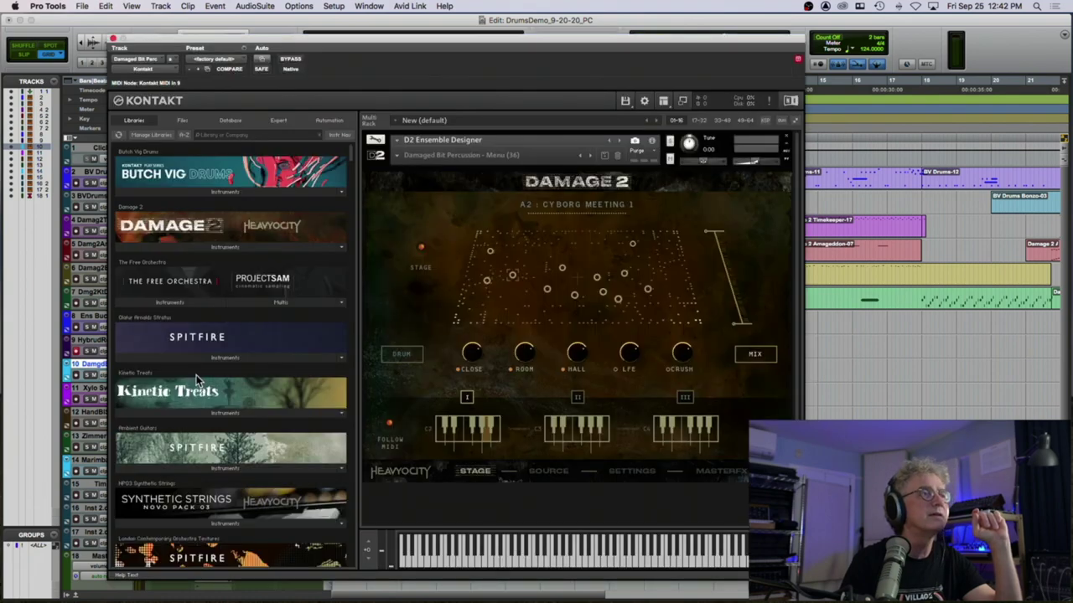
click(588, 555)
click(613, 556)
click(635, 557)
click(657, 557)
click(671, 557)
click(687, 559)
click(670, 560)
click(645, 561)
click(632, 562)
click(617, 561)
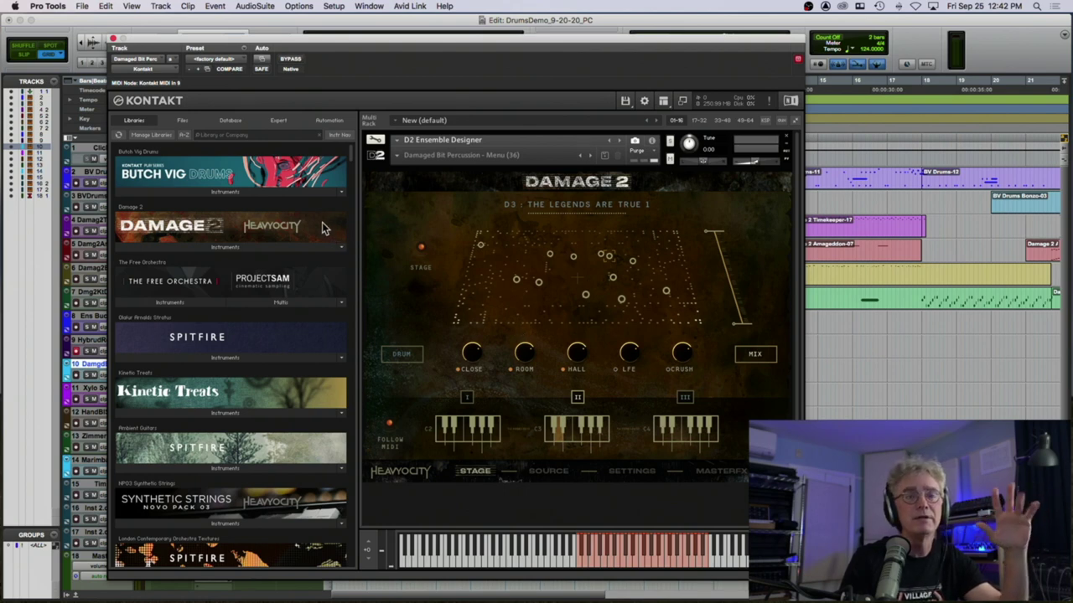
click(113, 41)
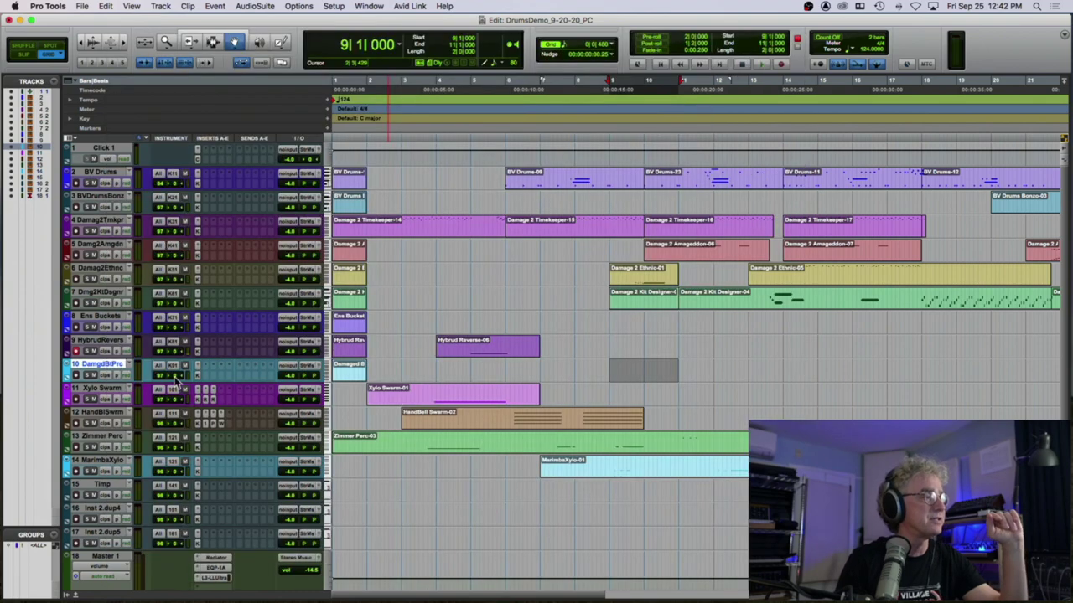
Open the Xylo Swarm track's instrument, audition the xylophones' Swarmed Sticks articulation, and close its window.
click(113, 390)
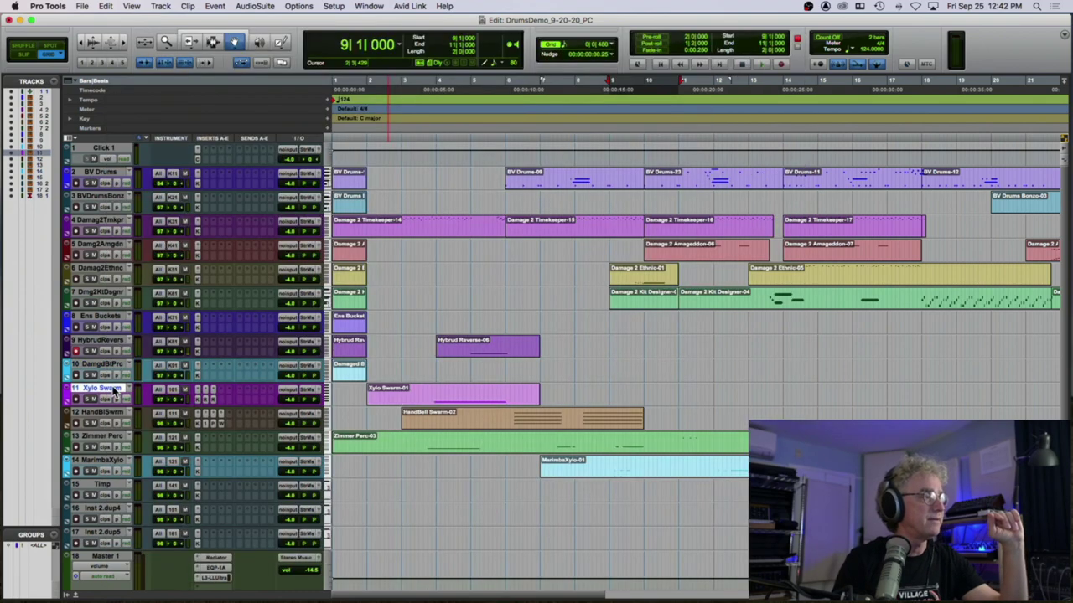
click(201, 401)
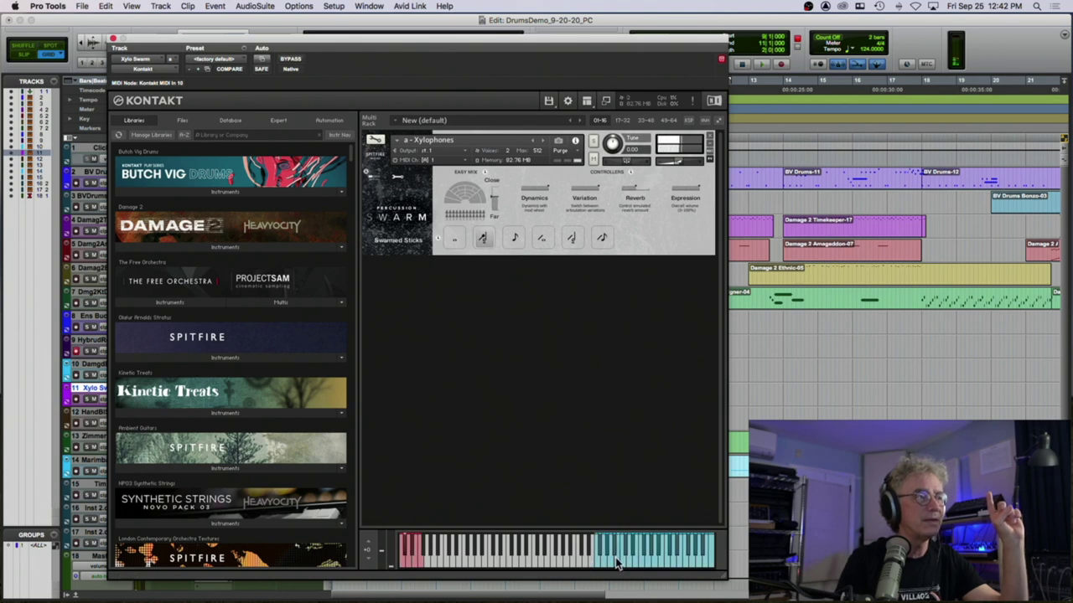
click(114, 39)
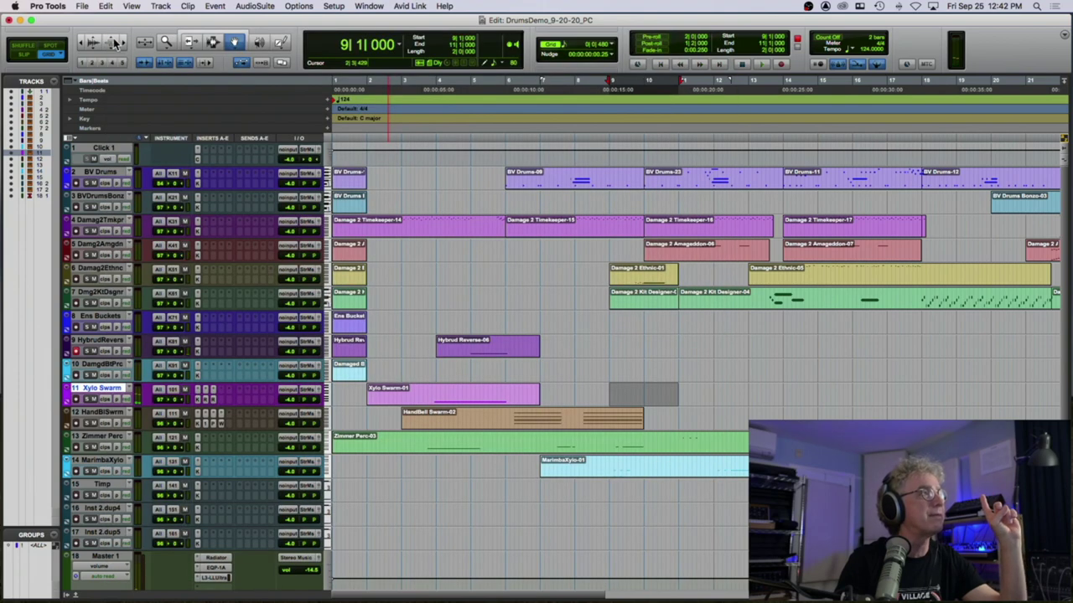
Open the HandBell Swarm track's instrument, audition the Hand Bell Carousel's Short Soft Sticks, and close its window.
click(118, 417)
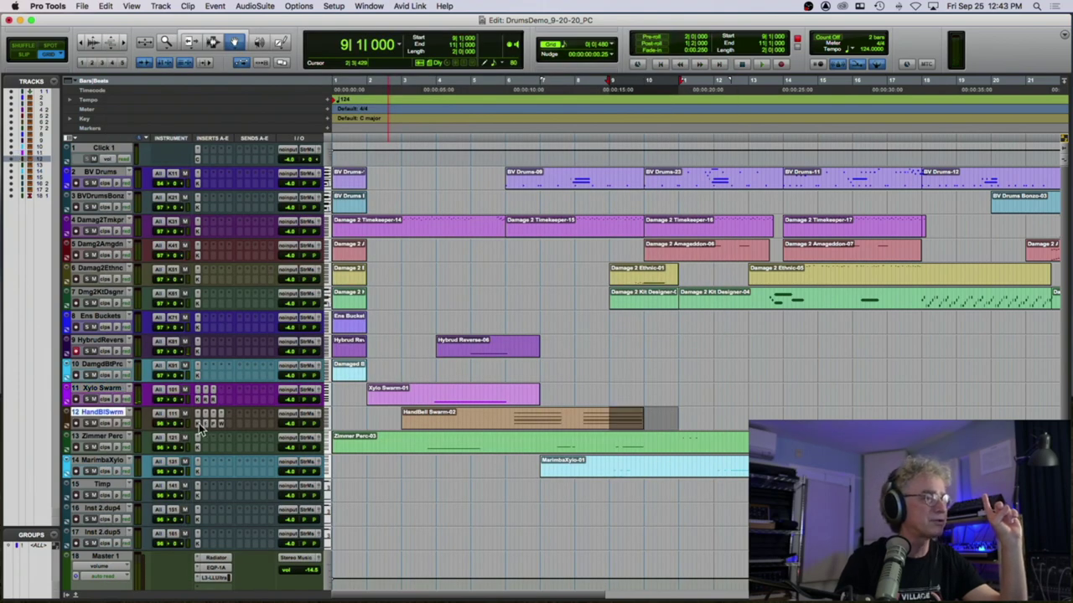
key(super+alt+ctrl+w)
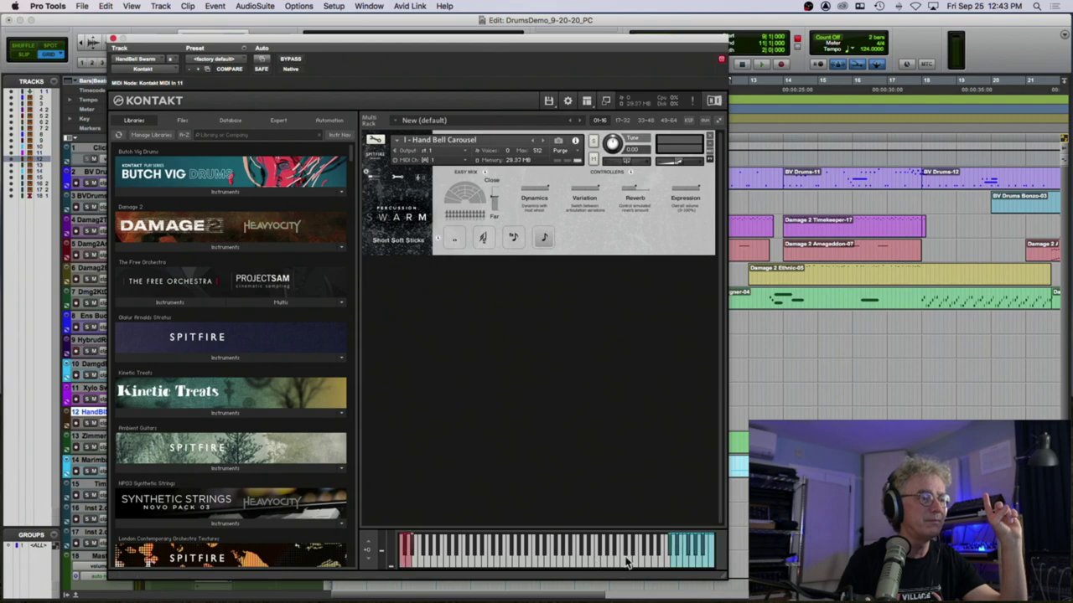
click(677, 563)
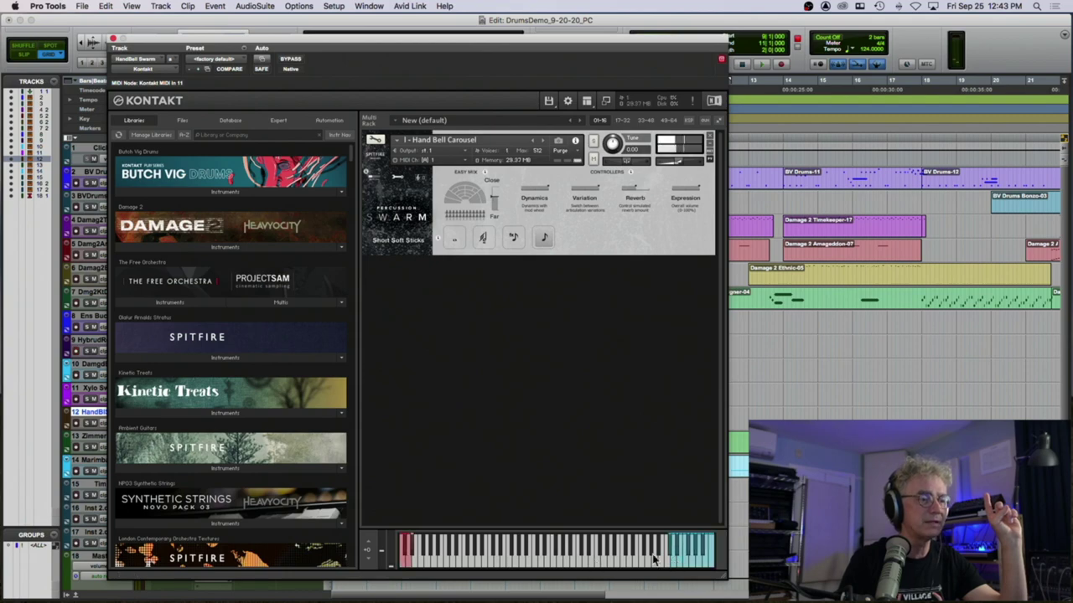
click(113, 39)
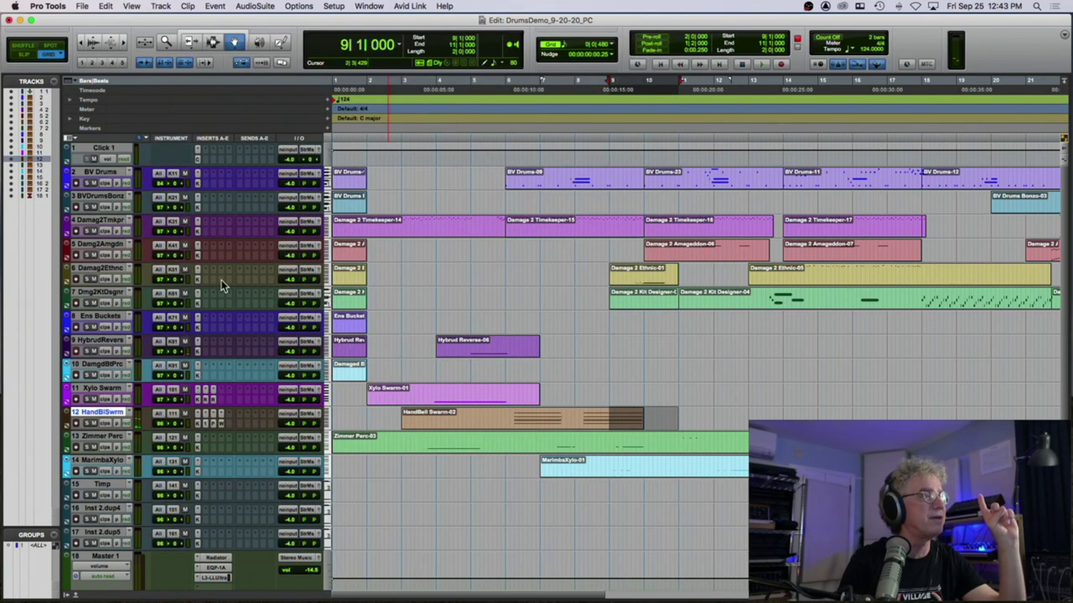
Open the Zimmer Perc track's instrument, audition its percussion groups across the whole colour-coded key range, and close its window.
click(96, 436)
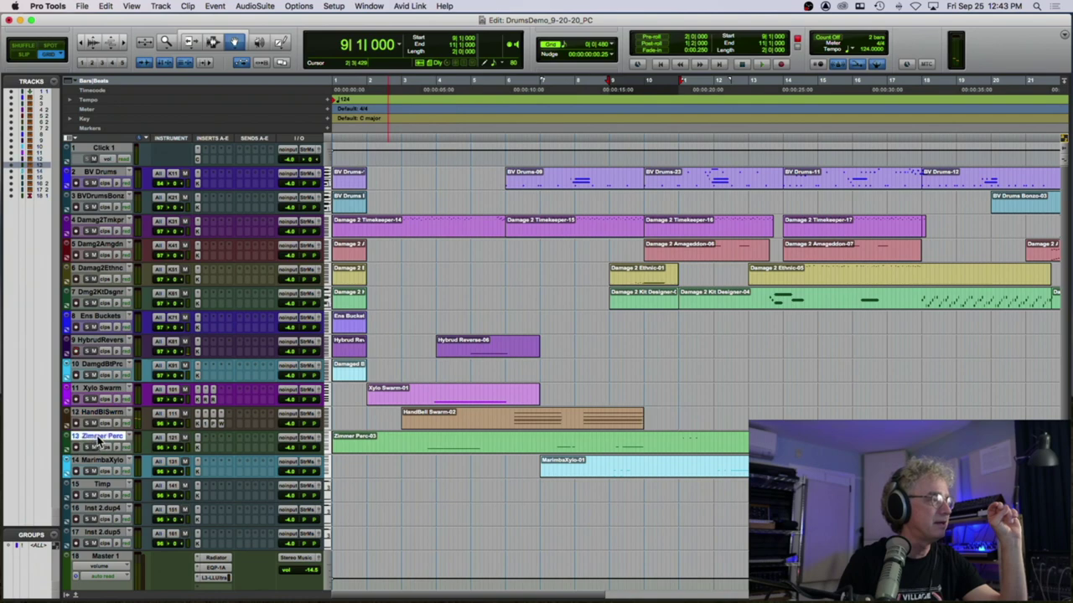
click(193, 450)
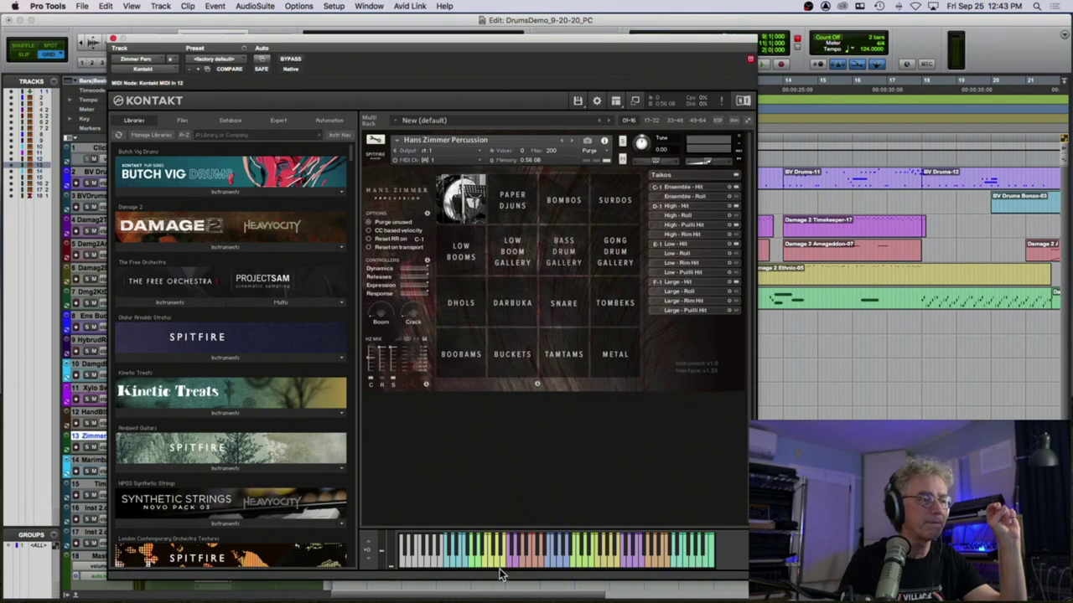
click(449, 556)
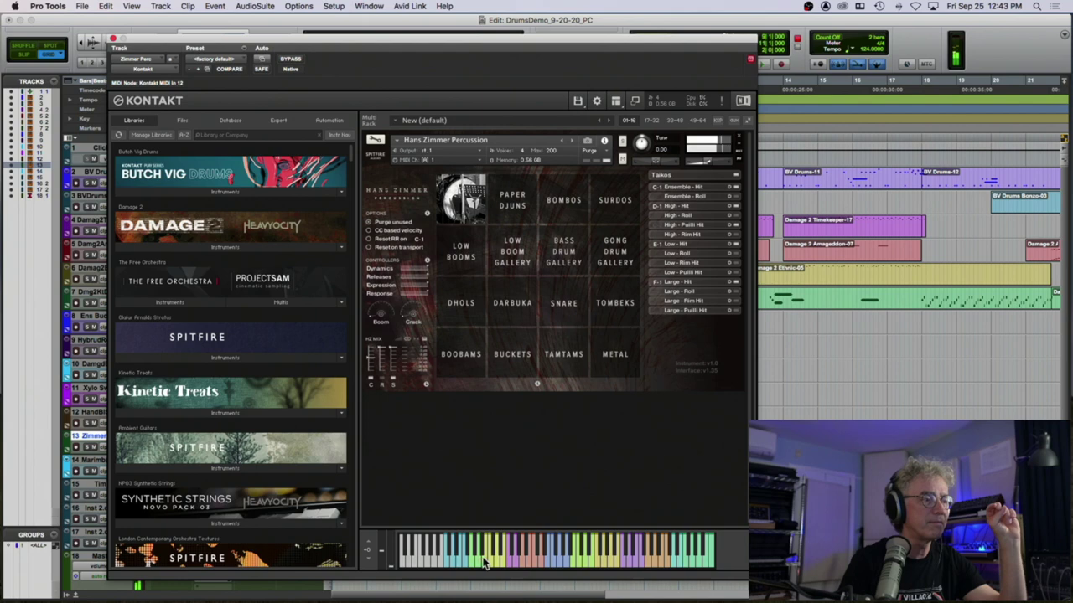
click(537, 559)
click(559, 560)
click(578, 562)
click(669, 560)
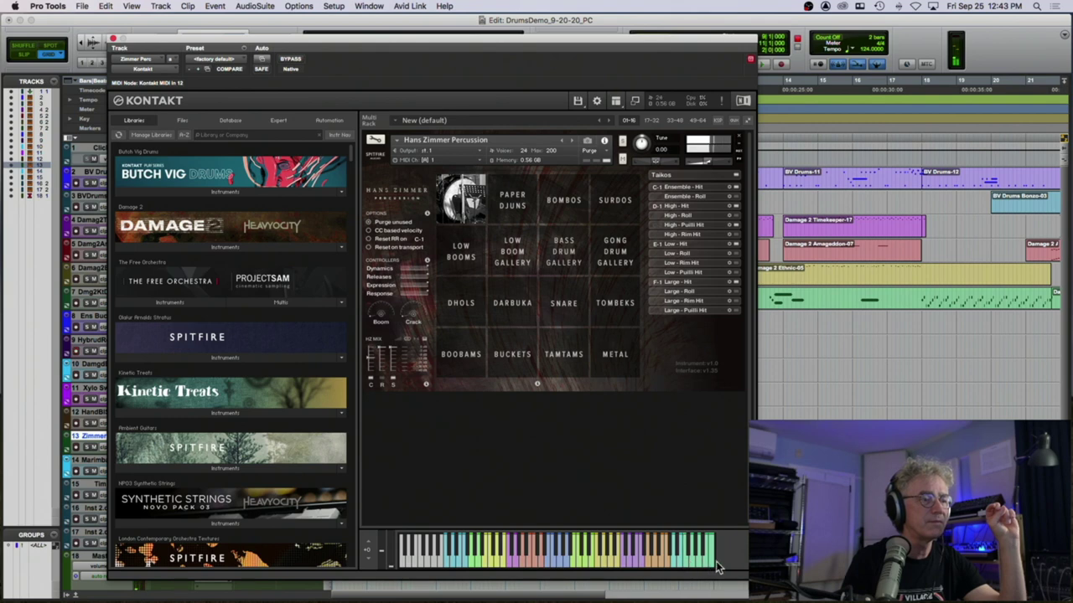
click(613, 560)
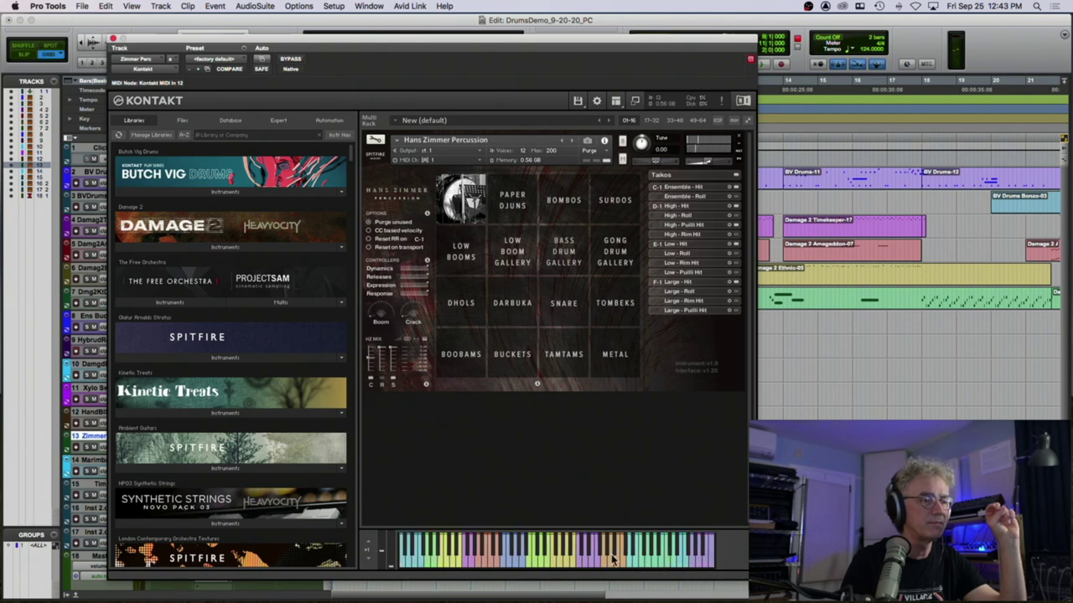
click(689, 565)
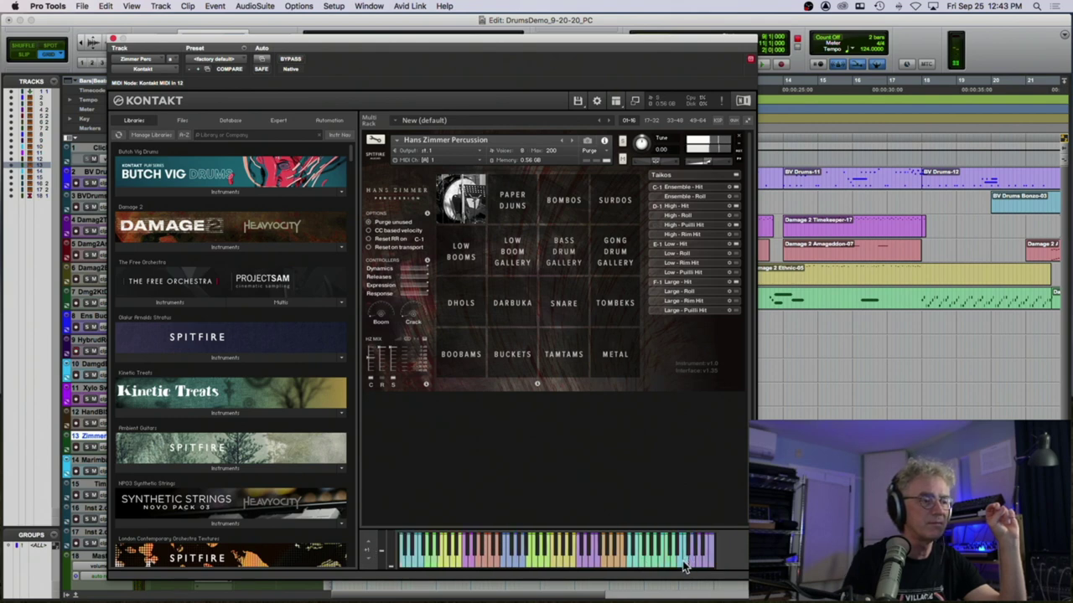
click(113, 40)
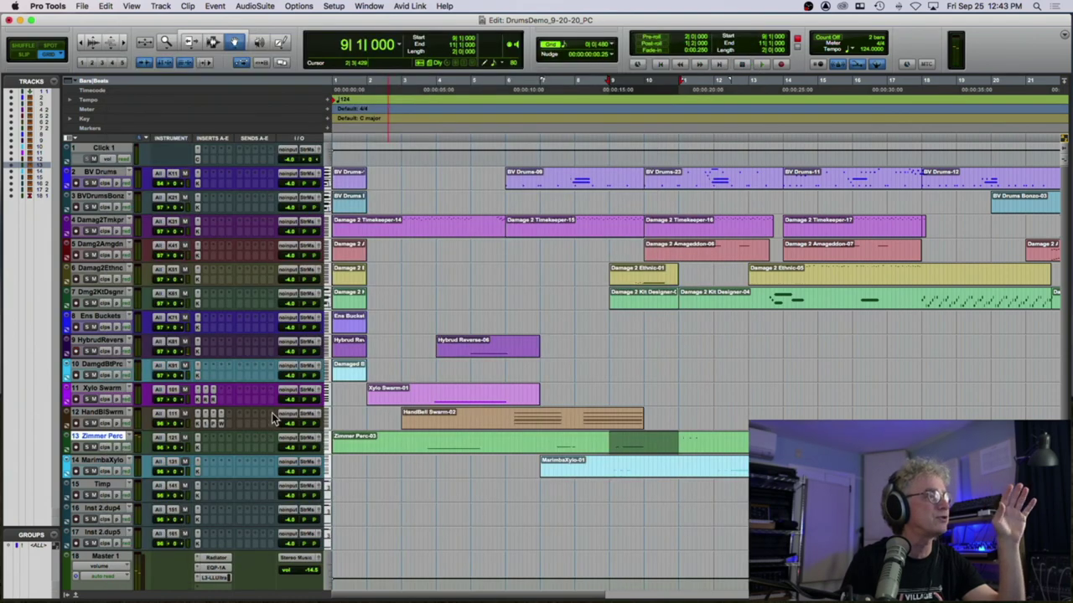
Open the MarimbaXylo track's instrument, audition the layered marimba and xylophone over a run of notes, and close its window.
click(109, 461)
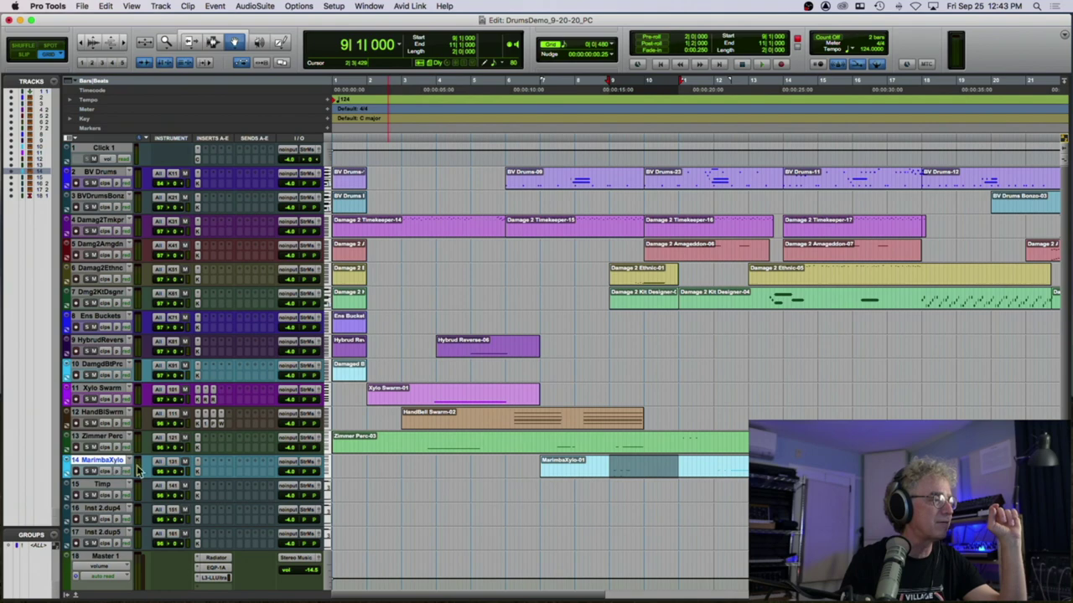
click(198, 472)
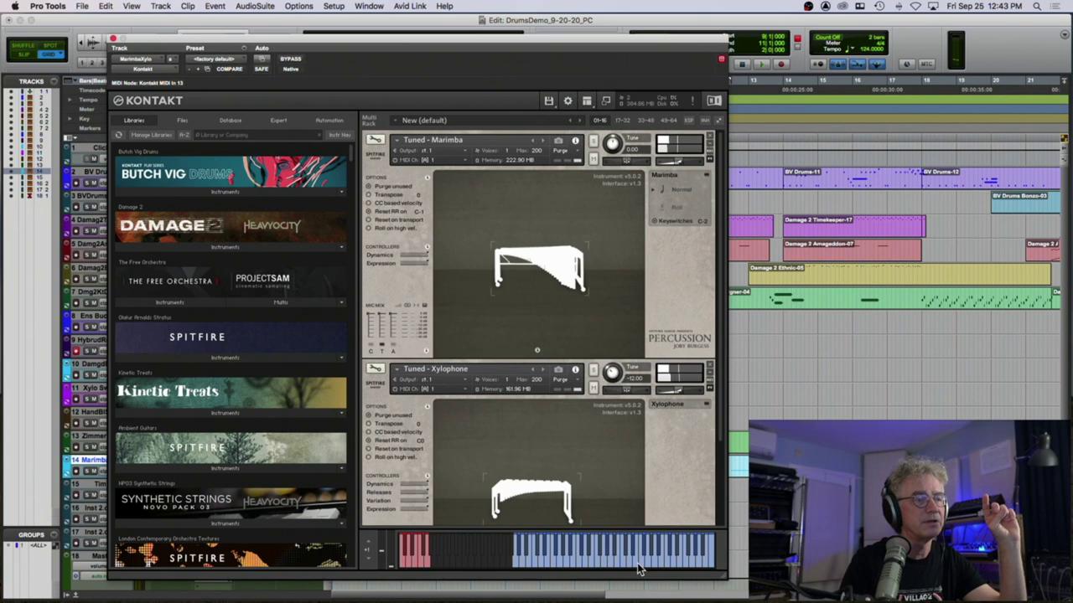
drag(630, 570, 686, 568)
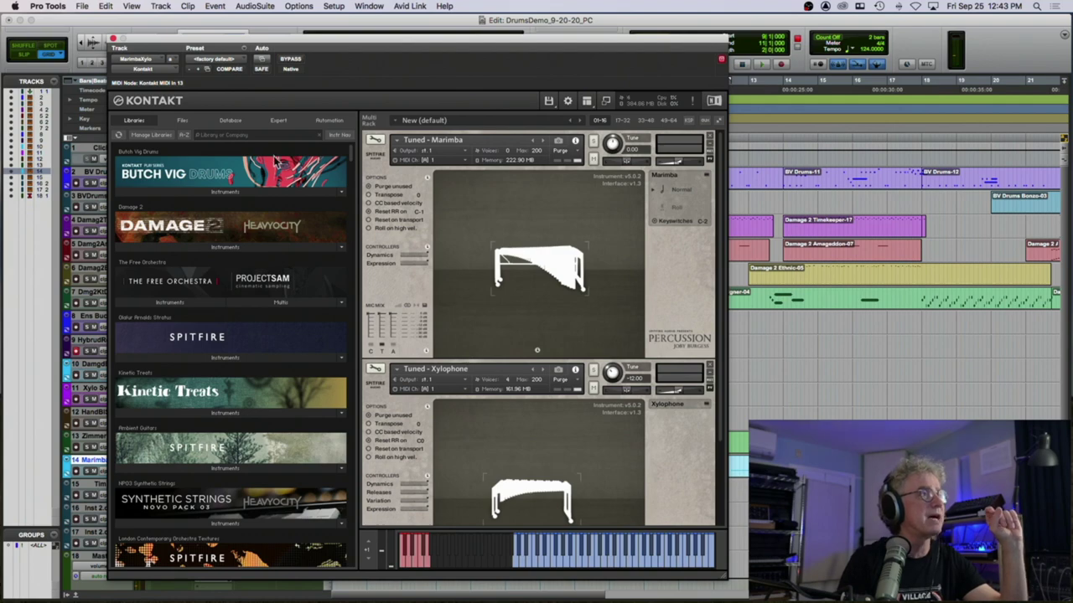
click(113, 40)
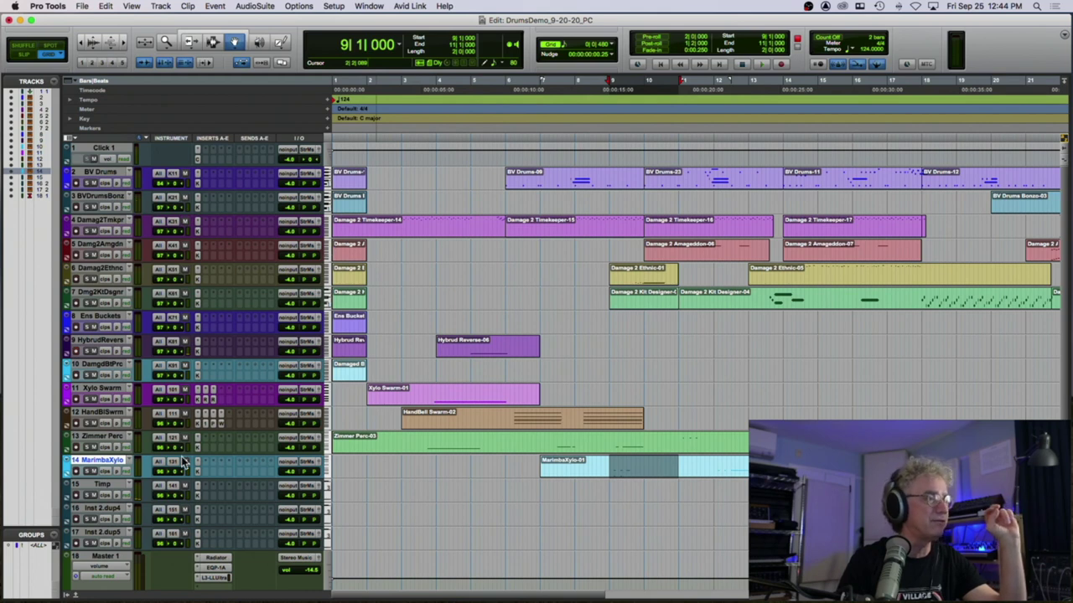
Place the edit cursor at bar 2, and select the Damage 2 Timekeeper-14 clip at the session start.
click(367, 130)
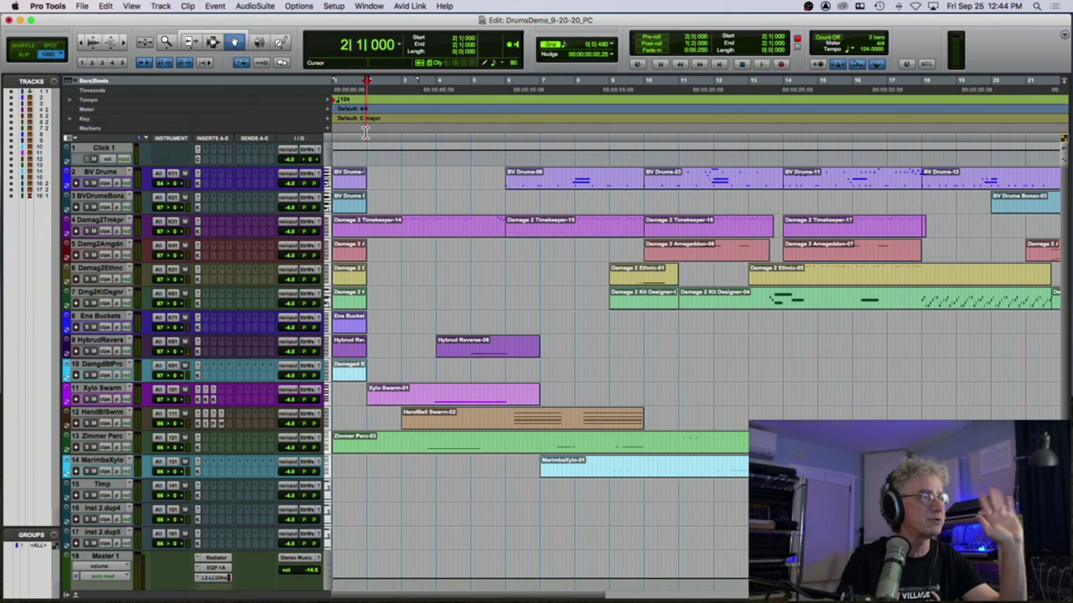
click(361, 233)
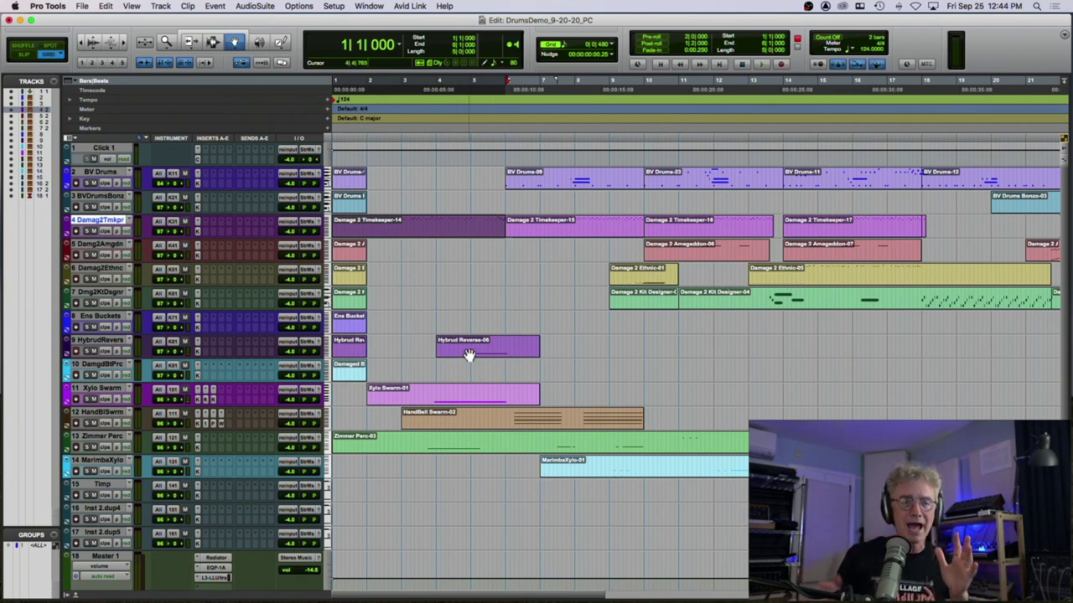
Play the whole arrangement from bar 2 through the introduction, and stop playback.
click(366, 124)
key(space)
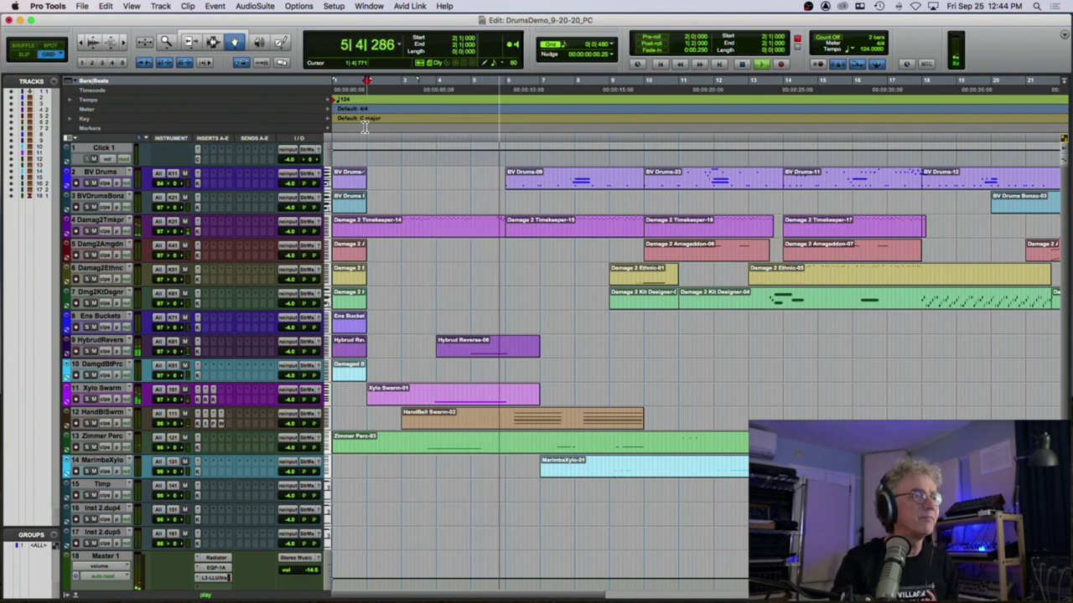
key(space)
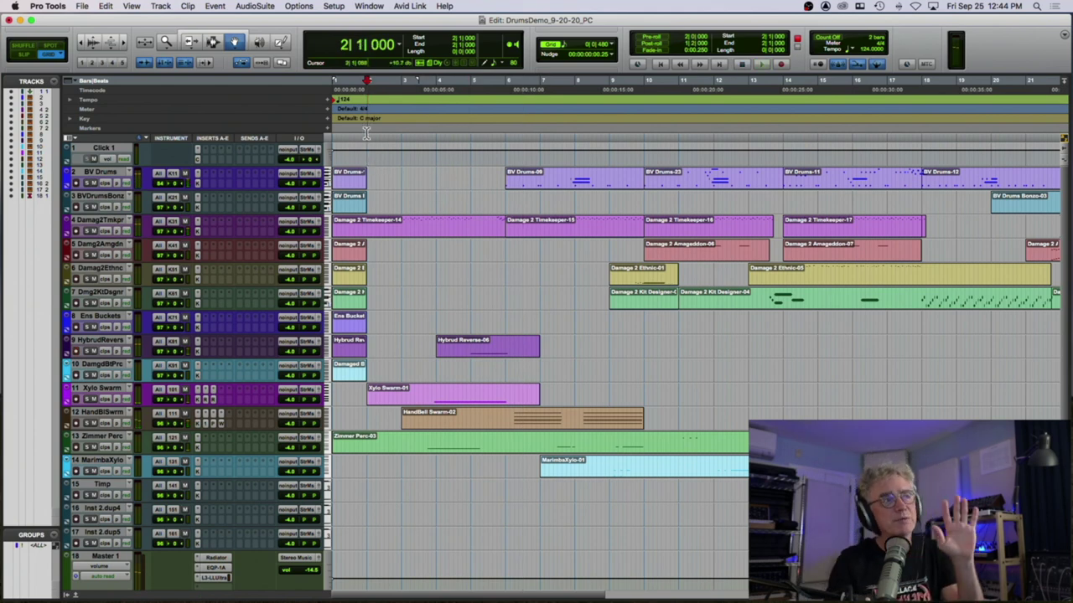
Place the edit cursor at 3|3|000 on the Zimmer Perc track with the Selector tool and audition that track soloed.
key(F6)
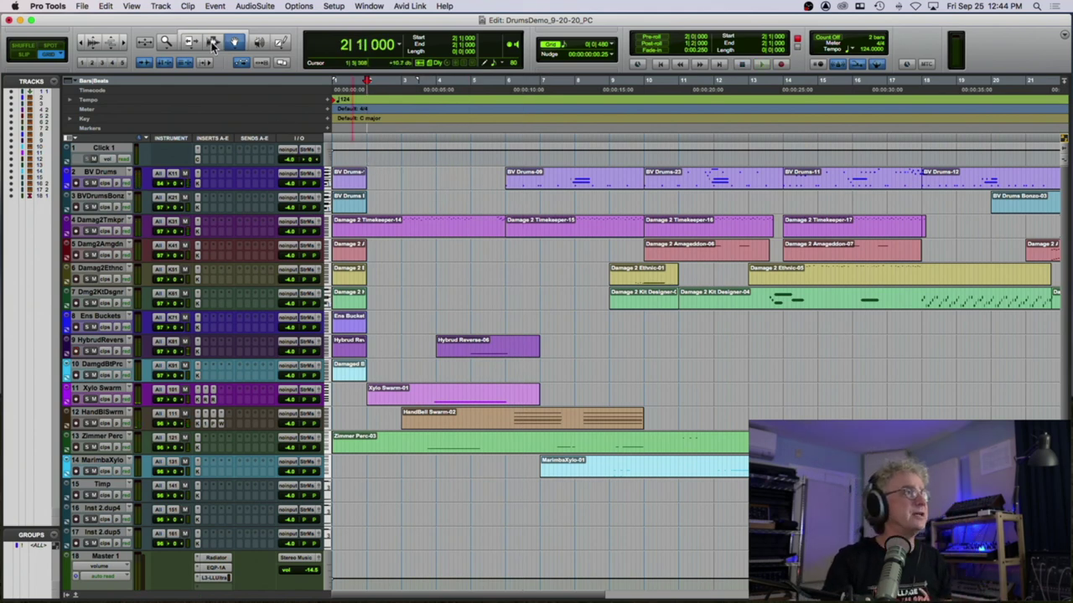
key(super+bracketright)
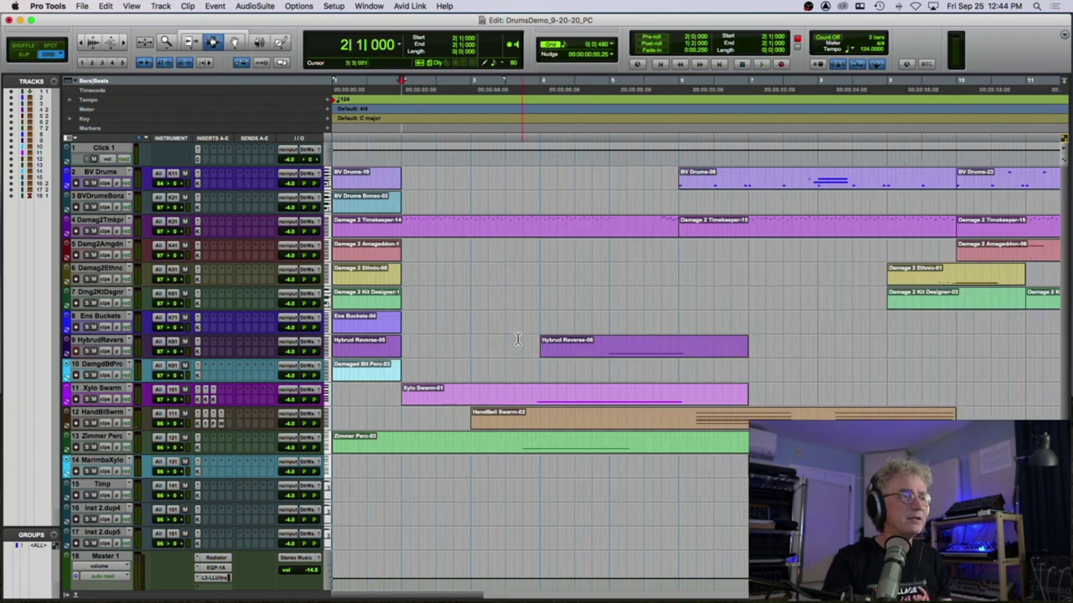
click(510, 436)
key(space)
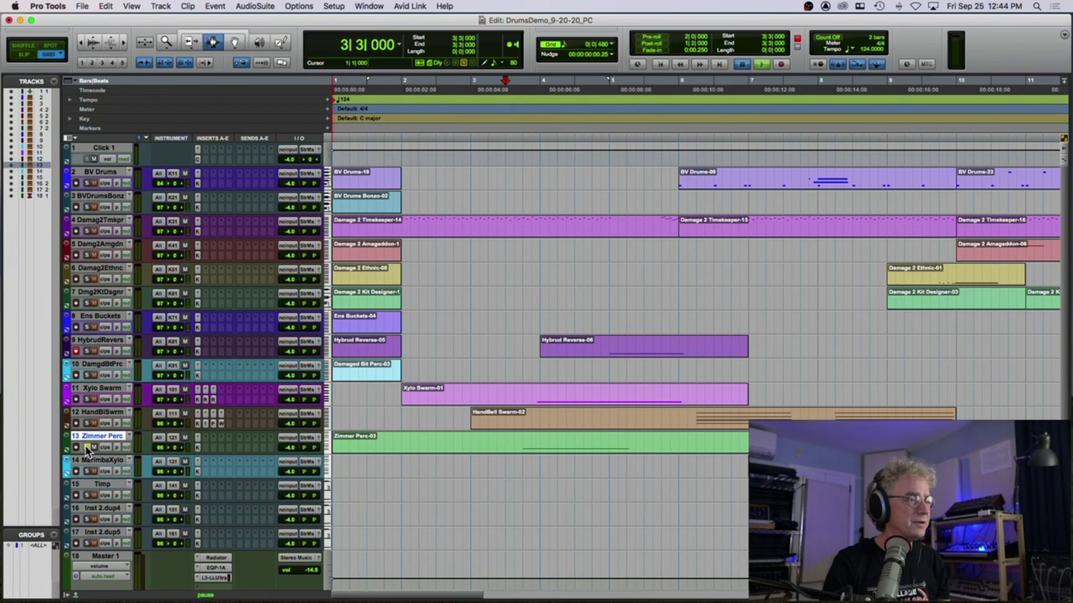
key(space)
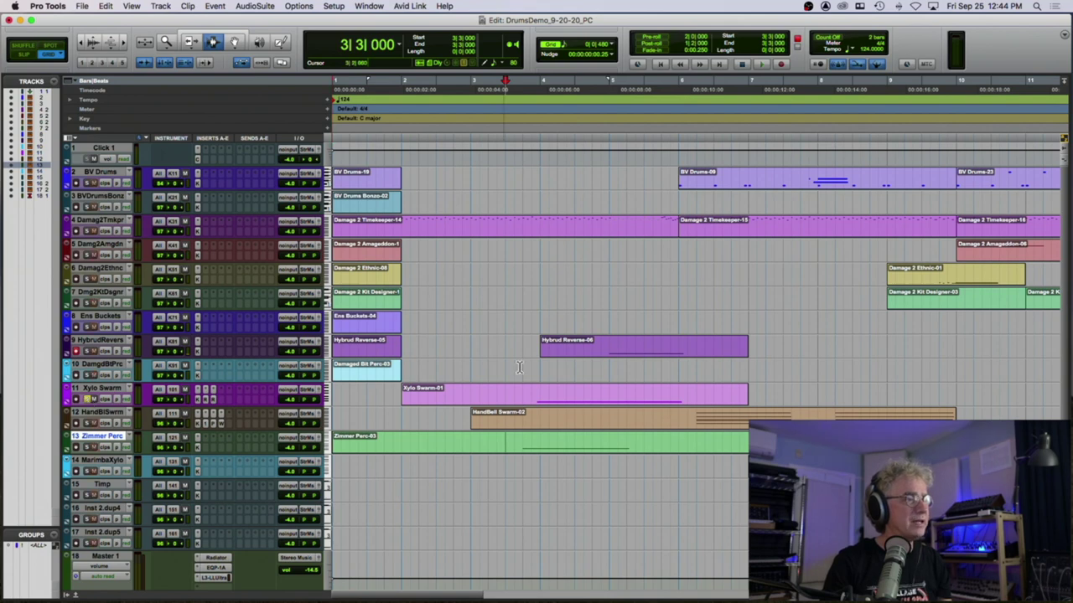
Place the edit cursor at 3|4|000 and audition the soloed Xylo Swarm track from there.
click(525, 138)
key(space)
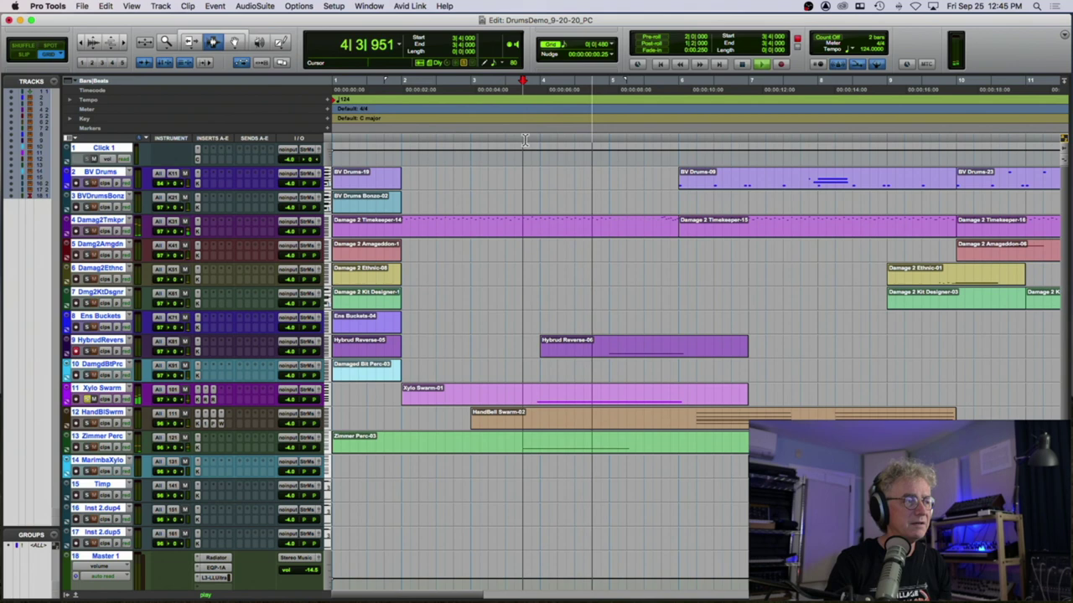
click(89, 399)
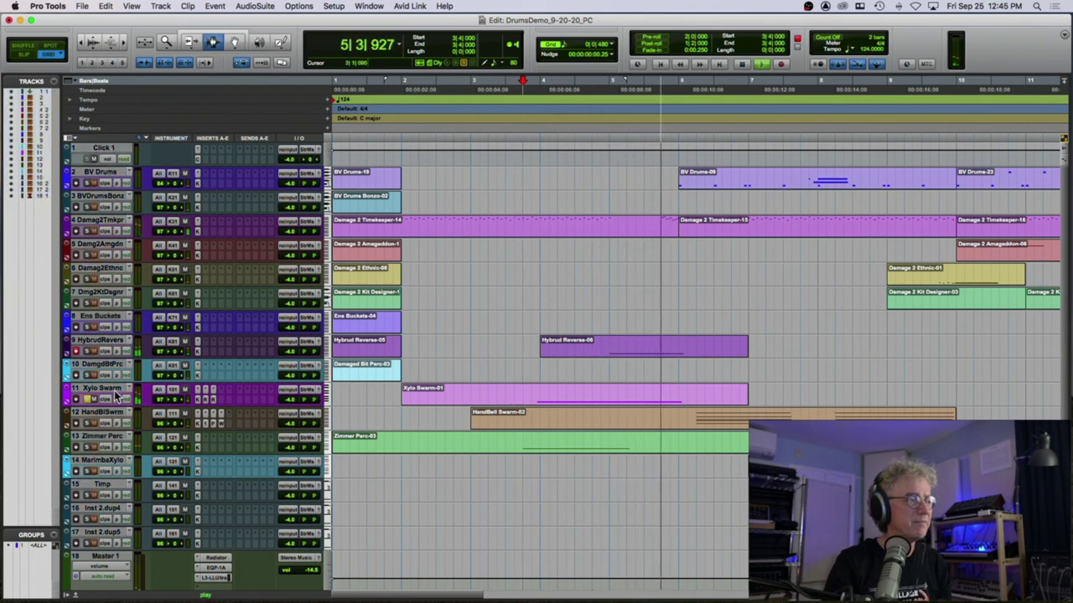
key(space)
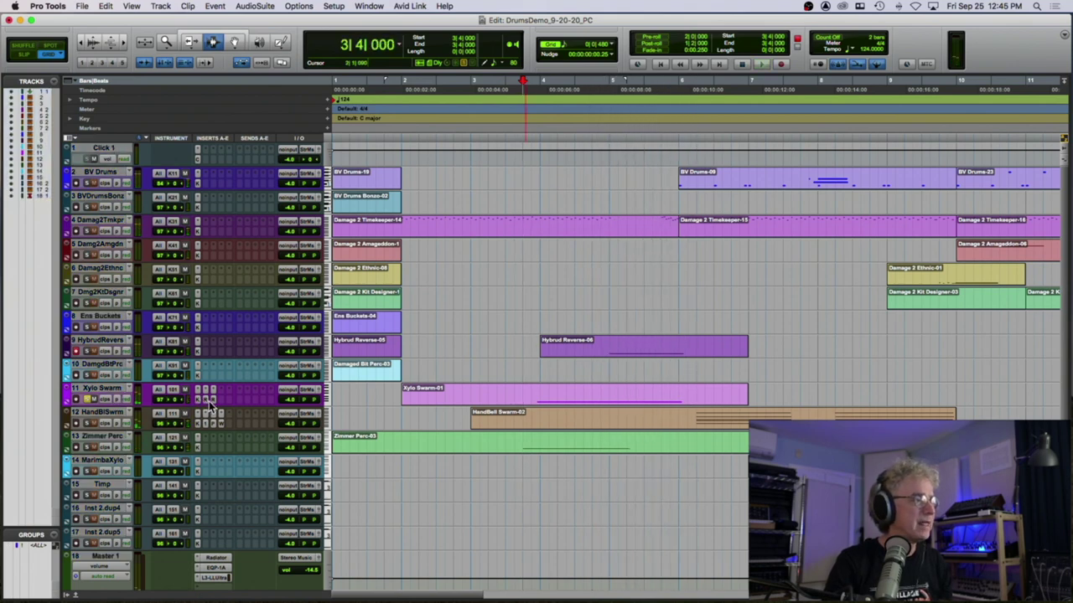
Open the Xylo Swarm track's Replika XT delay and UAD AMS RMX16 reverb together, with their windows arranged side by side.
click(213, 402)
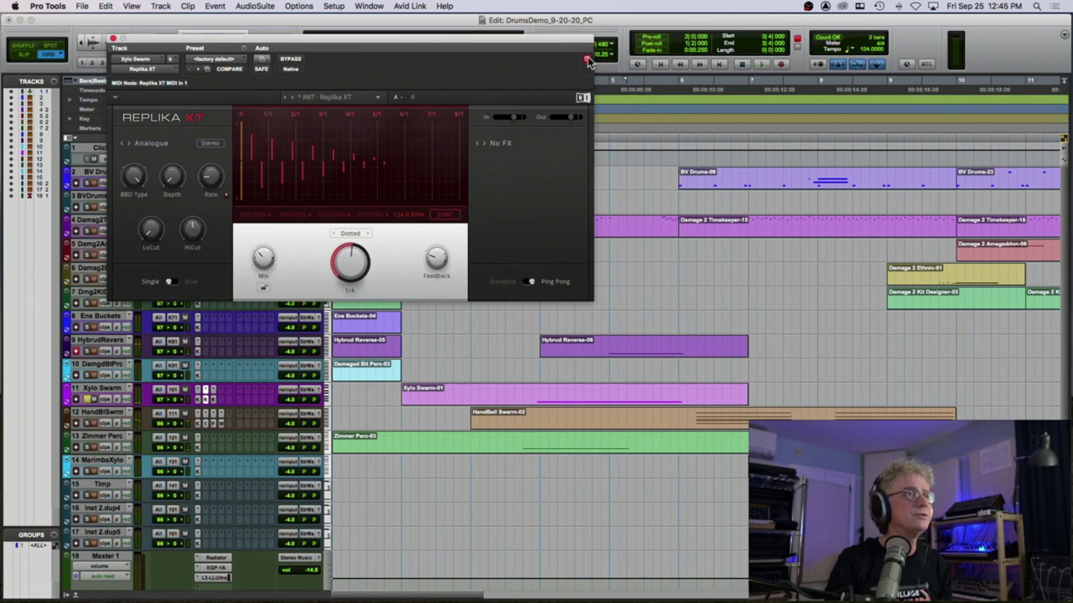
drag(549, 47, 525, 28)
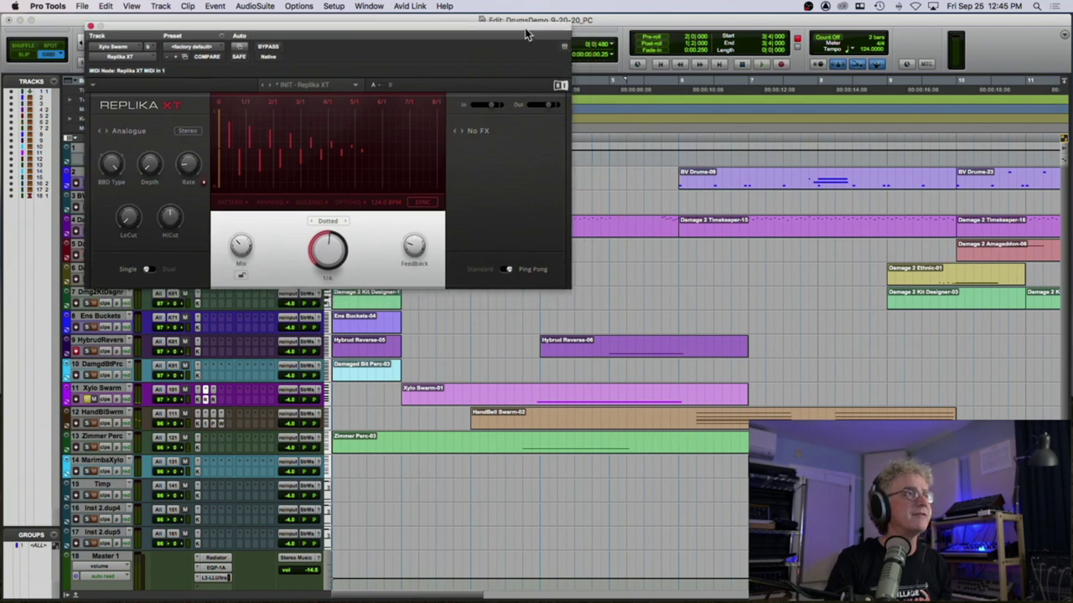
click(213, 398)
drag(375, 38, 767, 44)
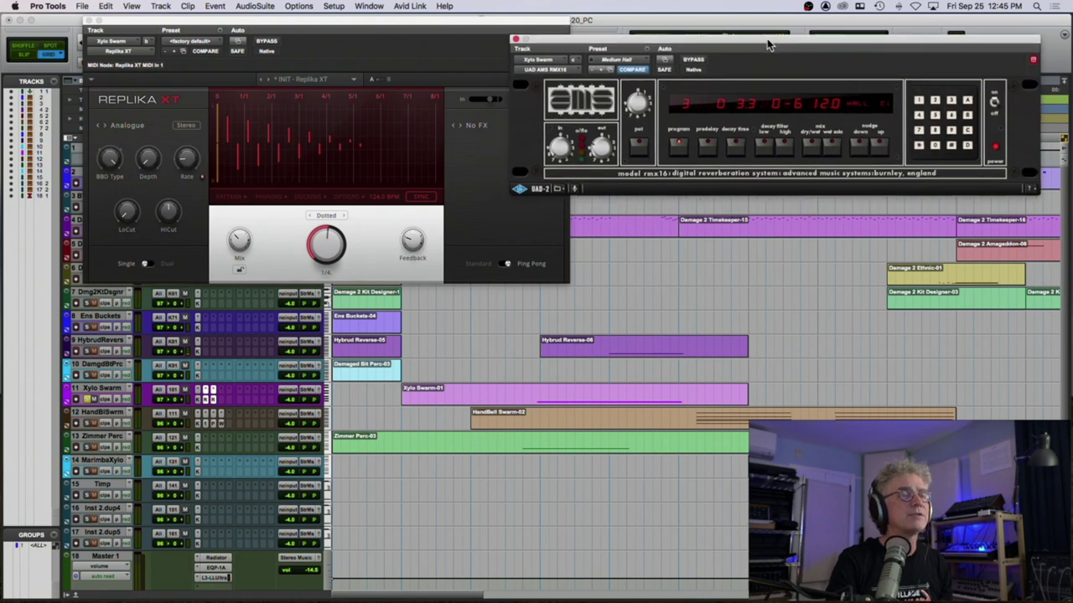
click(536, 25)
drag(536, 25, 480, 29)
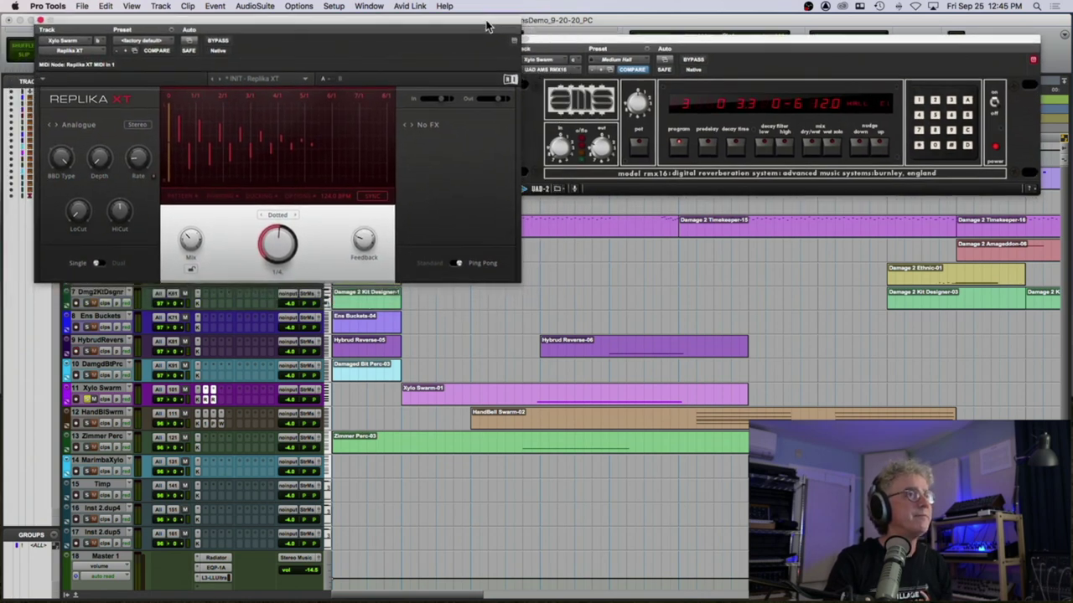
click(1035, 65)
Compare the Xylo Swarm with the Replika XT delay bypassed and active, and set the delay's mix to 71% / 29%.
click(221, 50)
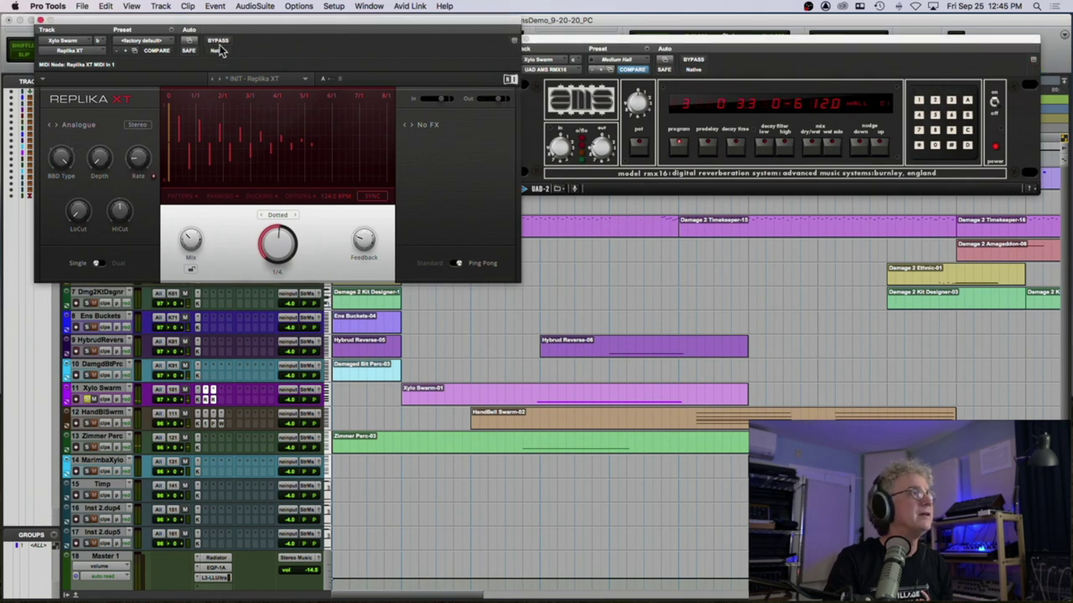
key(space)
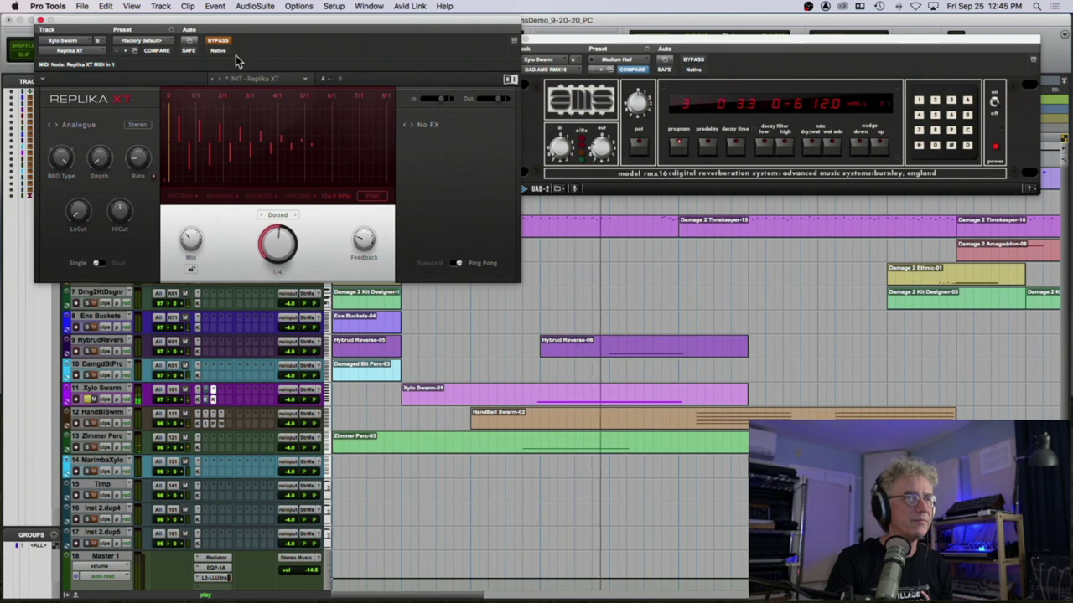
key(space)
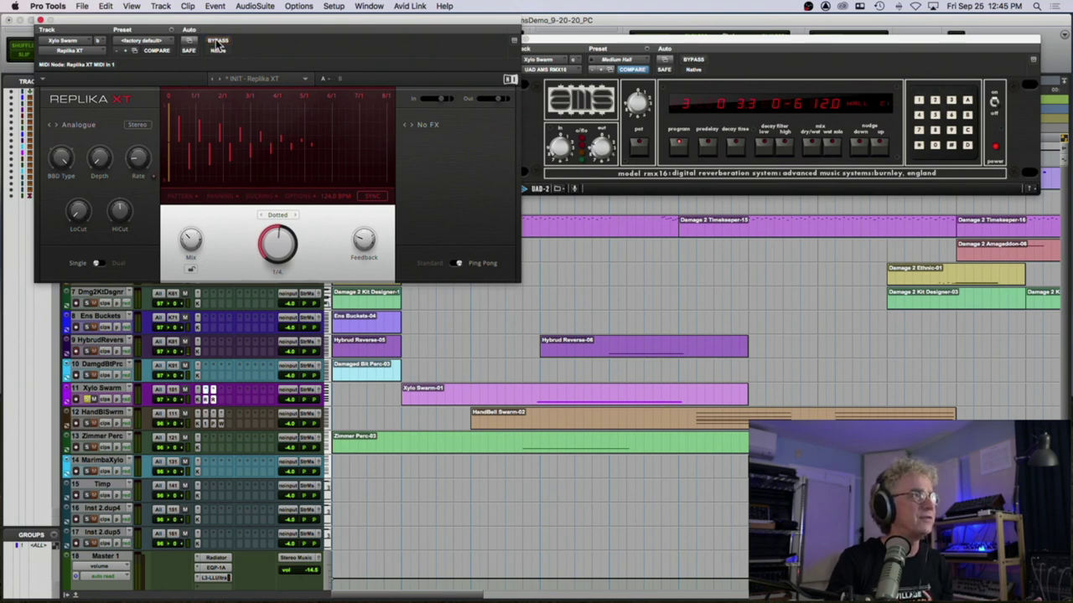
key(space)
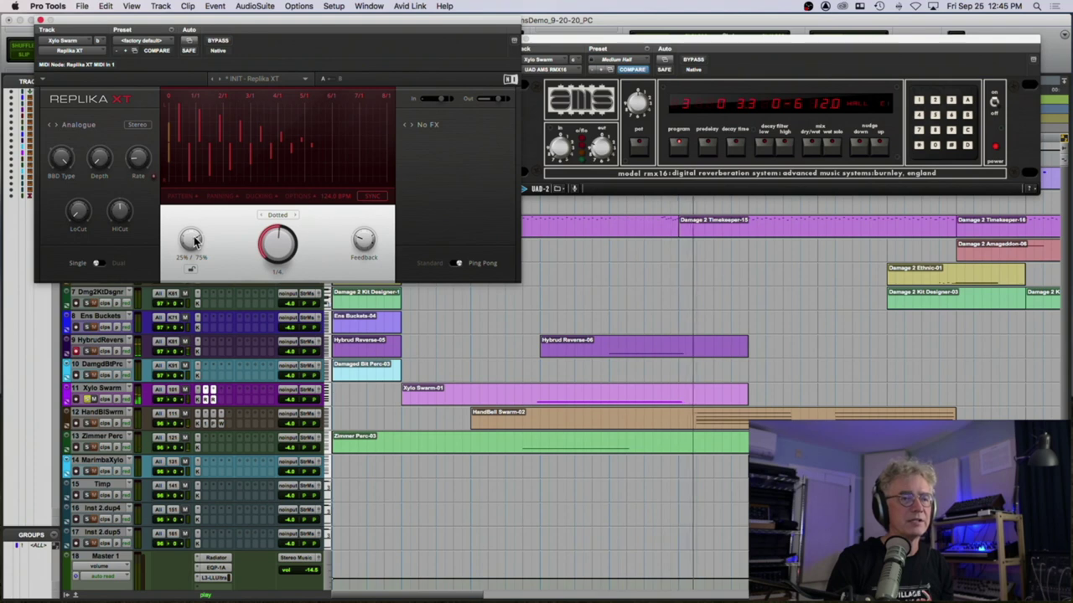
drag(191, 241, 191, 204)
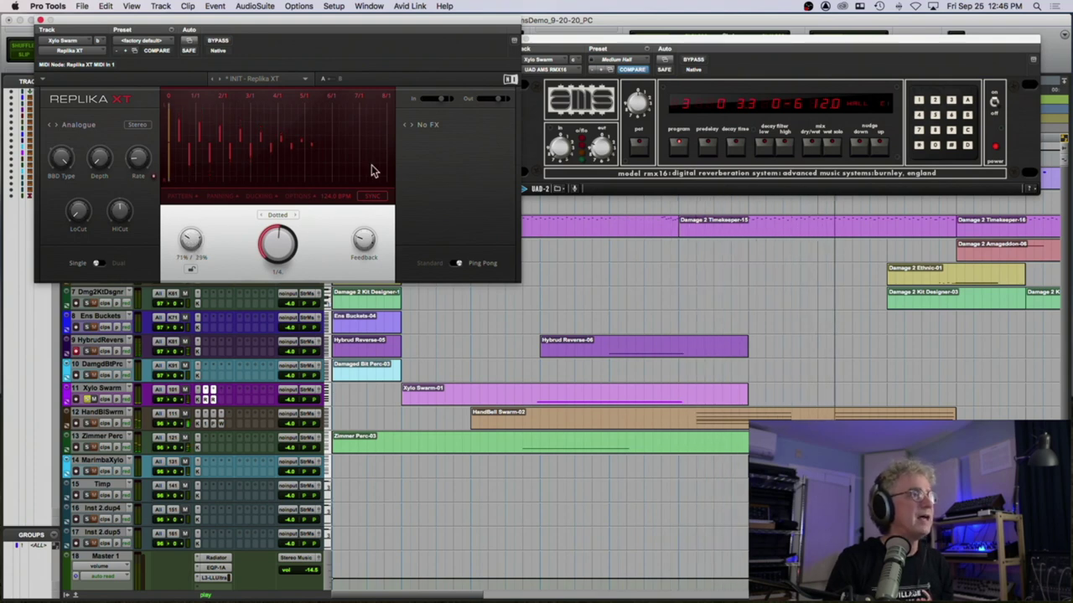
Compare the Xylo Swarm with the RMX16 reverb and the Replika XT delay switched in and out, and close both plug-in windows.
click(694, 59)
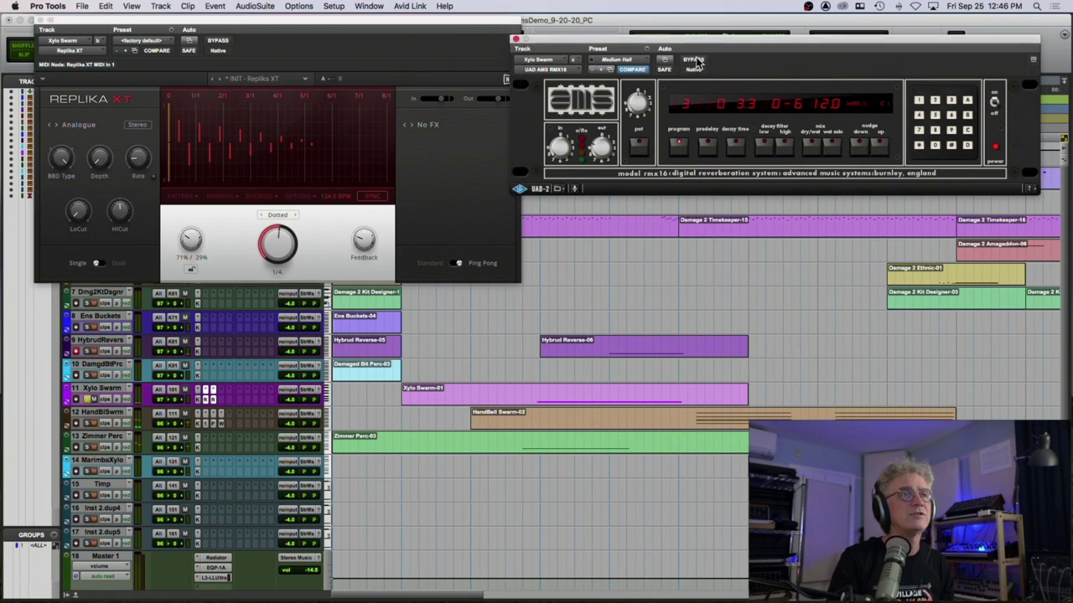
drag(594, 39, 545, 40)
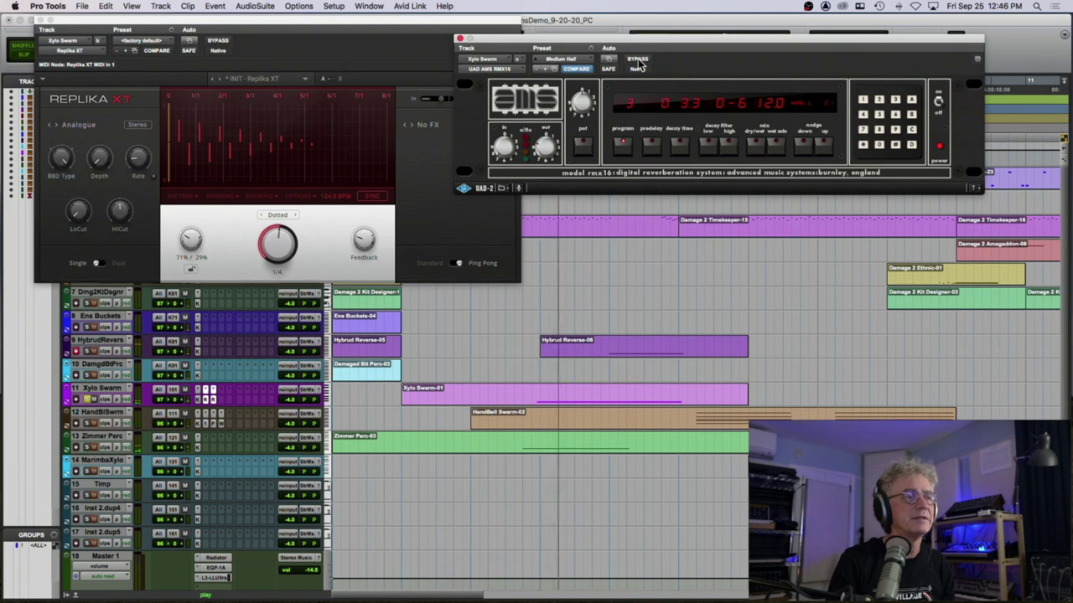
click(219, 44)
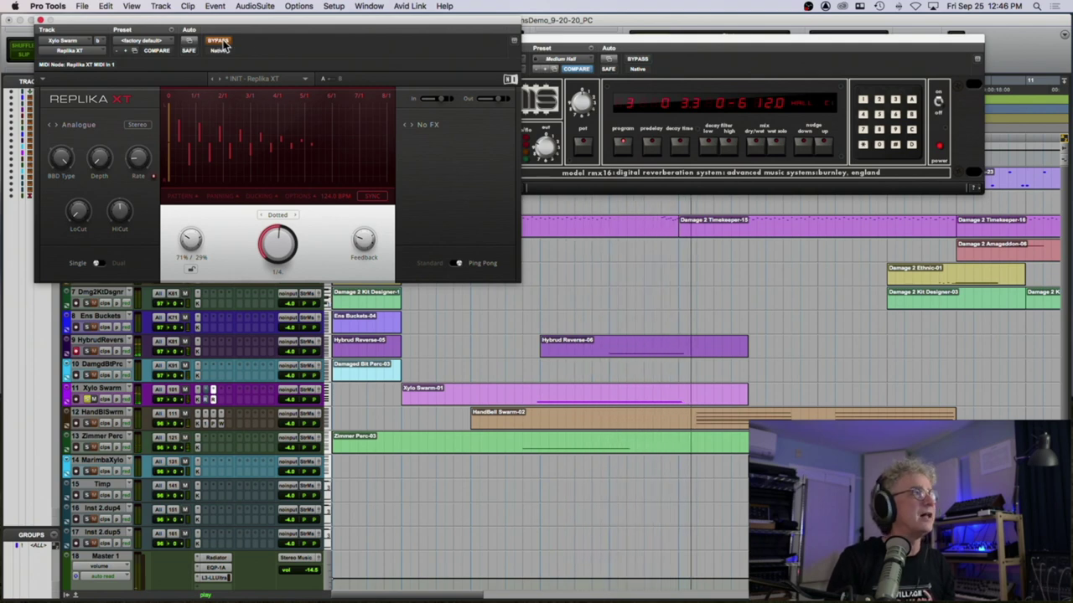
click(222, 41)
click(39, 20)
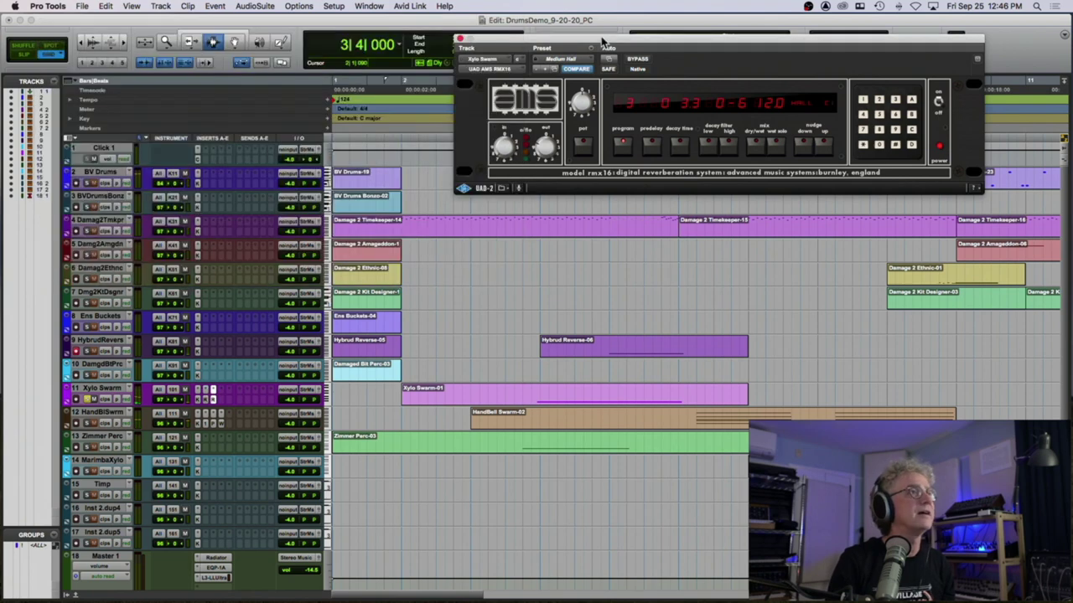
click(460, 39)
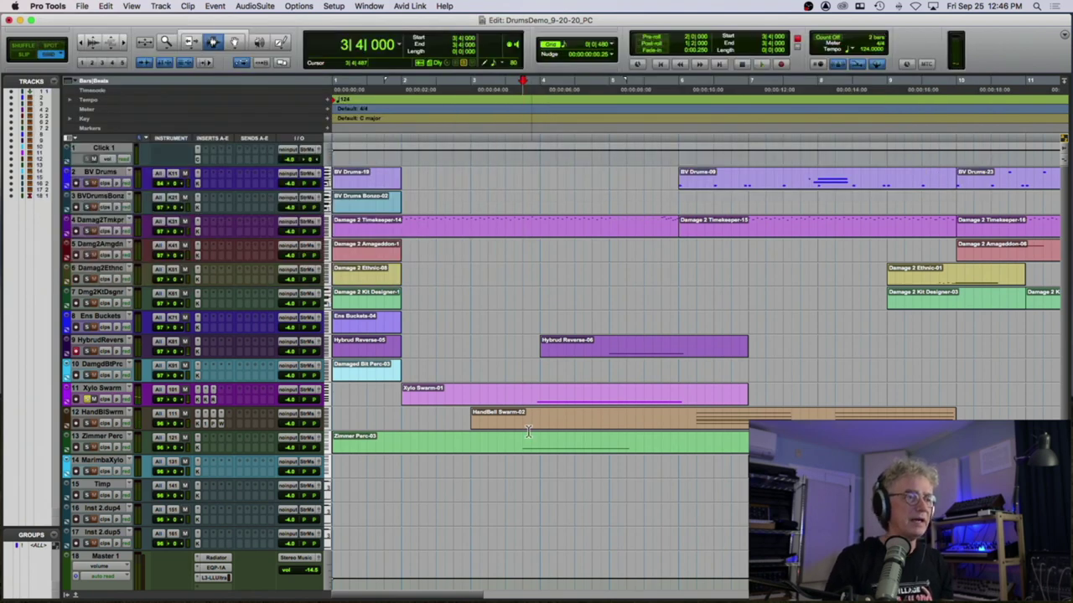
Place the edit cursor at 4|4|480 in the Hybrud Reverse-06 clip and audition the soloed HybrudRevers track.
click(599, 350)
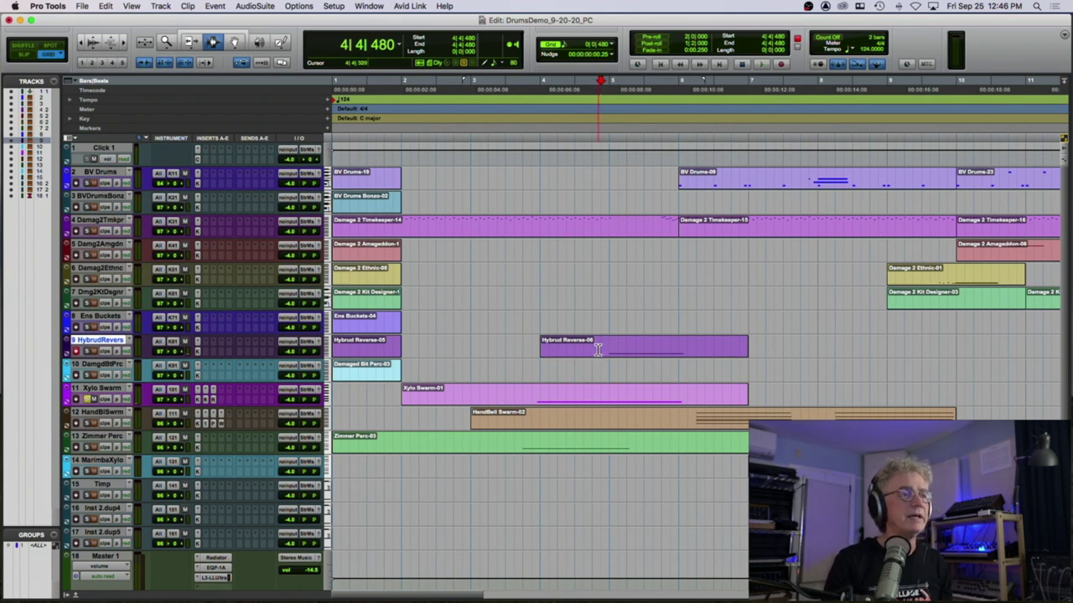
key(super+bracketright)
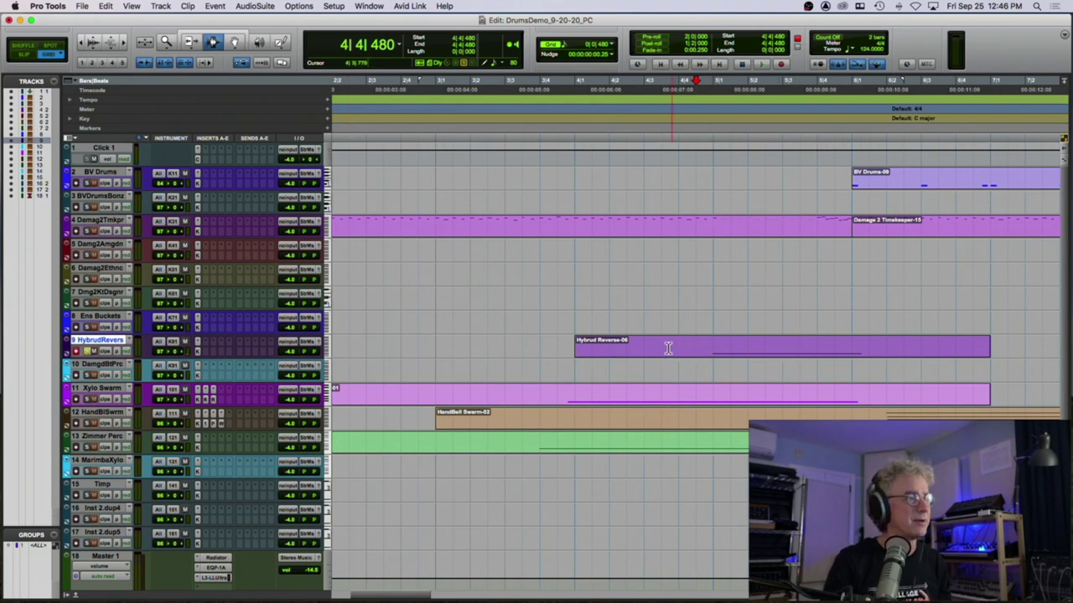
key(space)
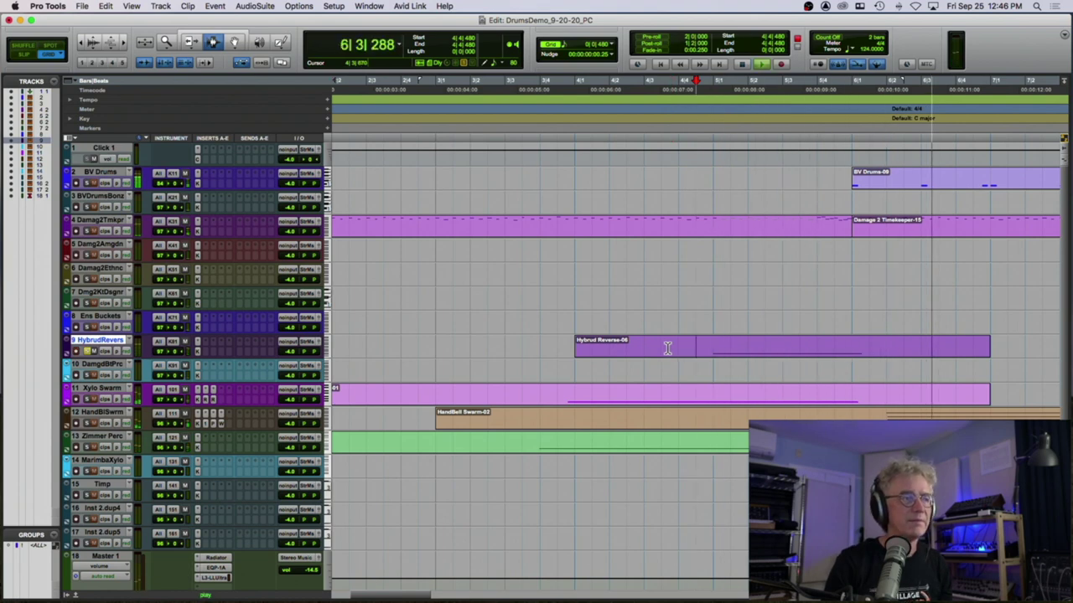
key(space)
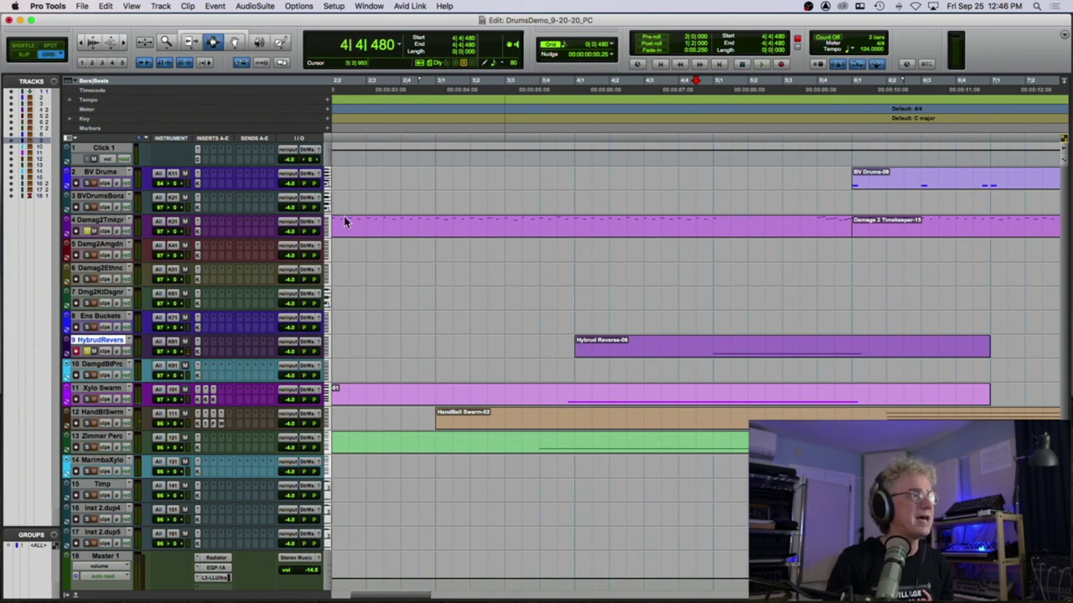
Inspect the Timekeeper notes from 5|4 to 6|1, and play the soloed Timekeeper and Hybrid Reverse tracks from 5|1|000.
click(680, 227)
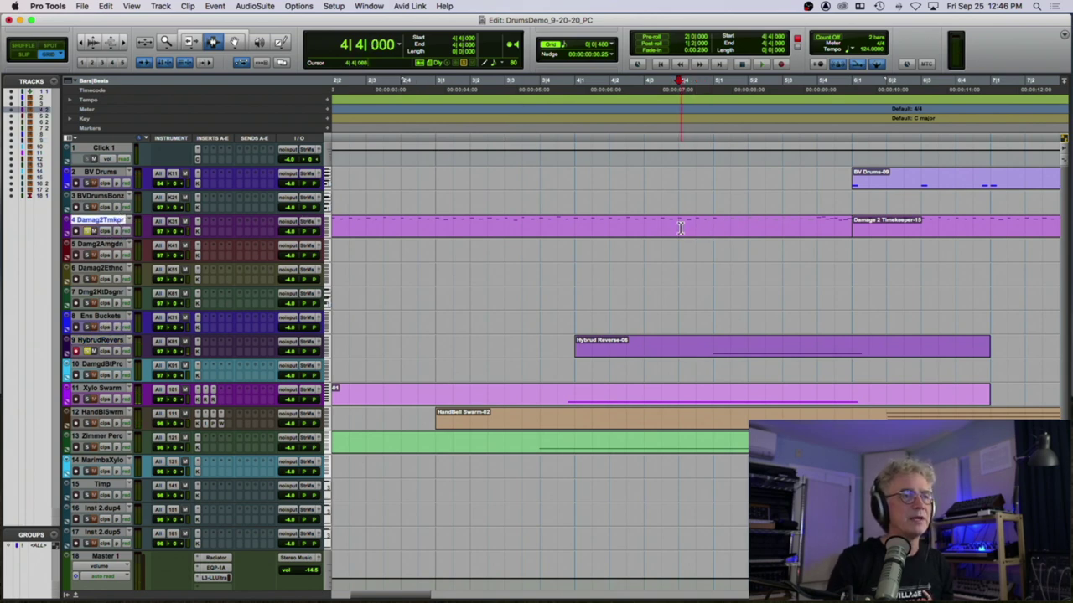
drag(819, 227, 851, 227)
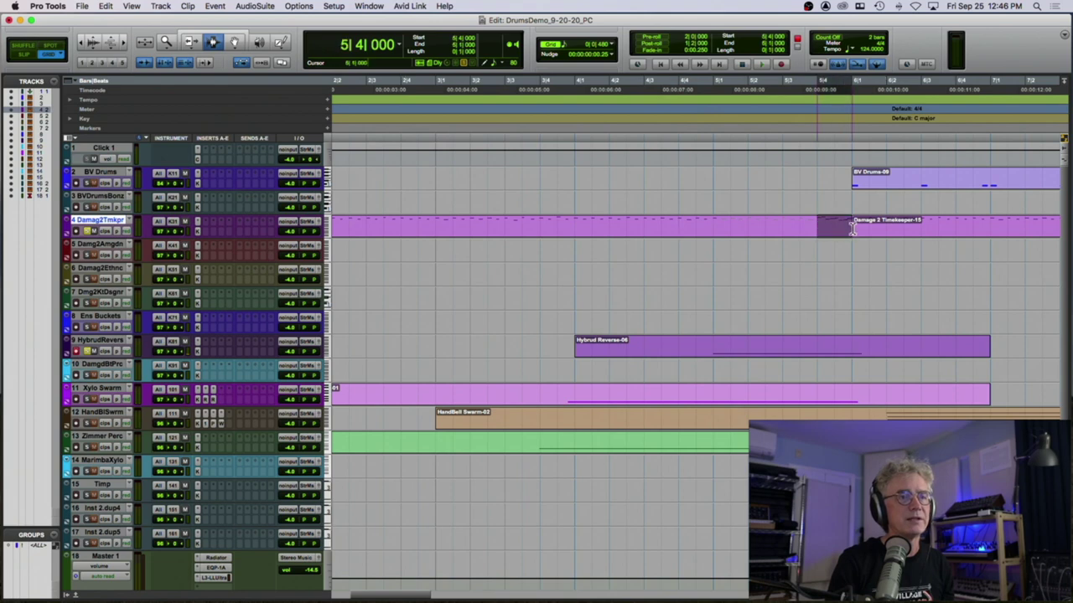
click(709, 226)
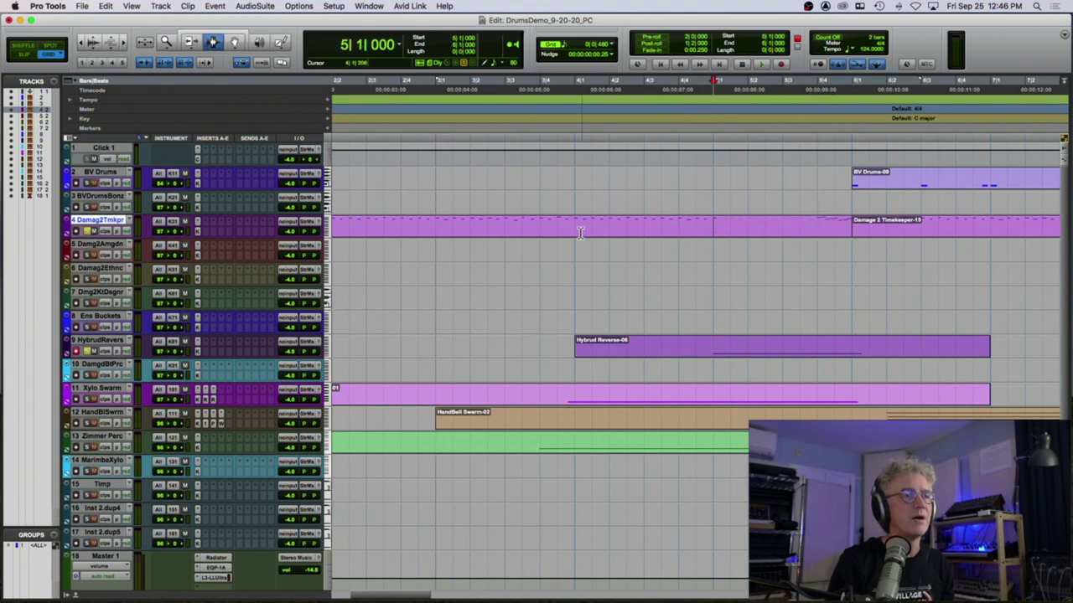
key(space)
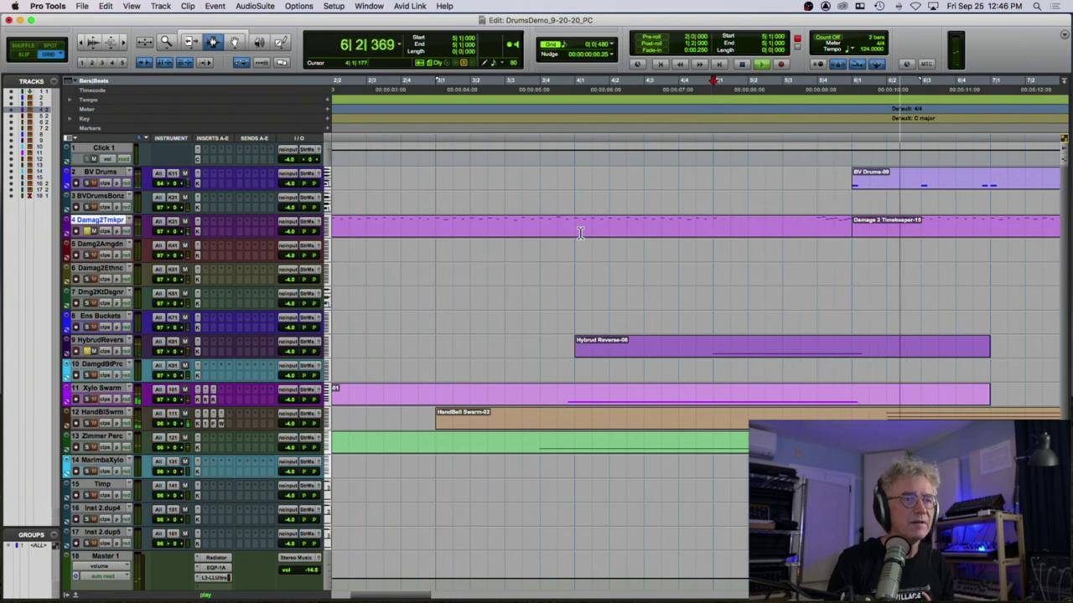
key(space)
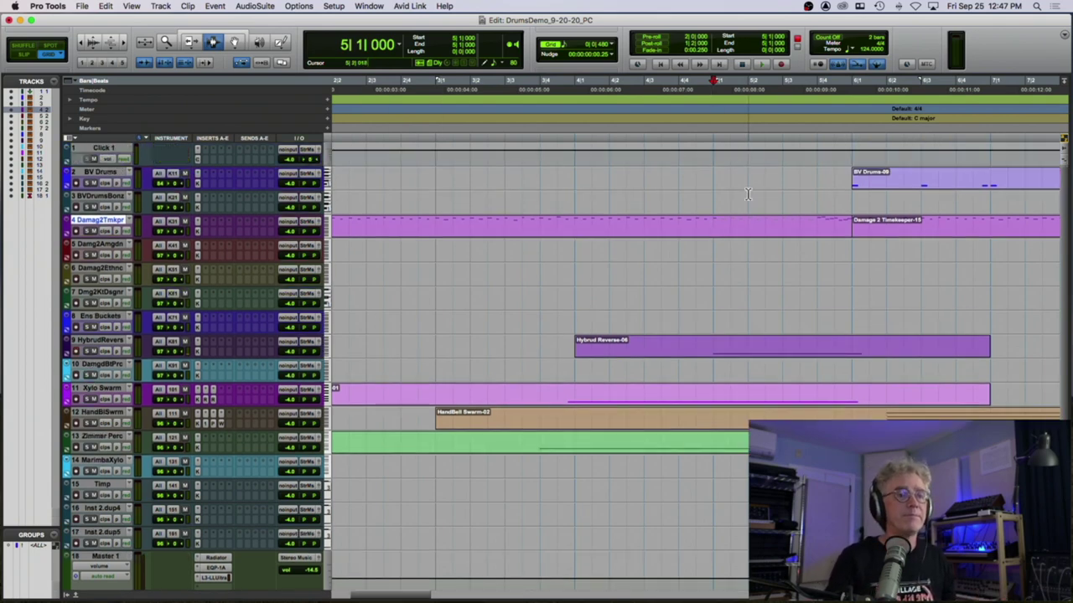
Play the full arrangement from bar 2 without solos, and place the edit cursor at bar 5 on the Damage 2 Timekeeper track.
scroll(446, 184, left, 5)
click(472, 142)
key(space)
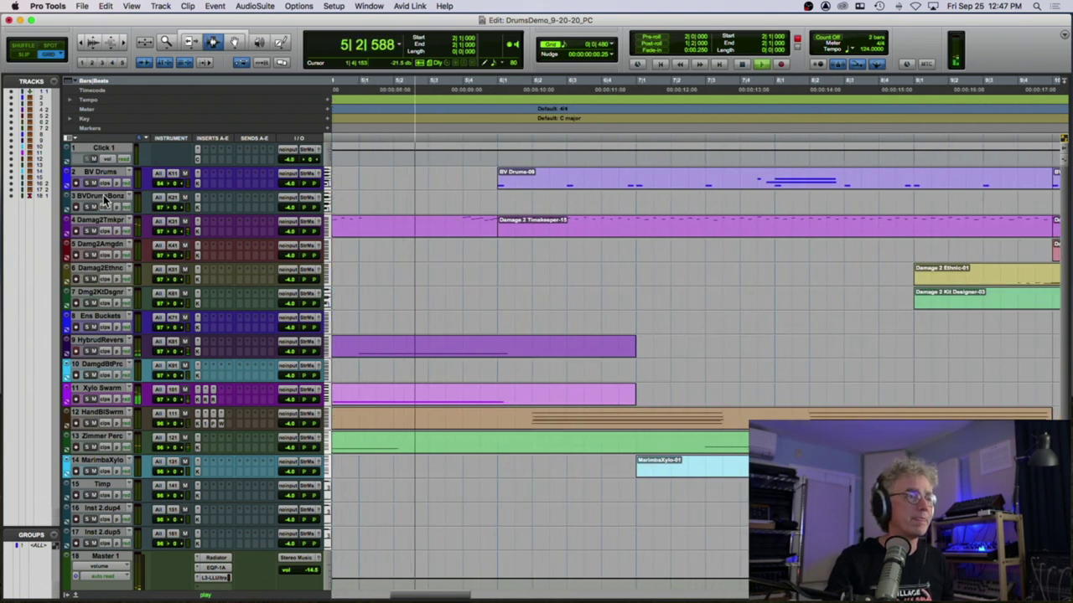
key(space)
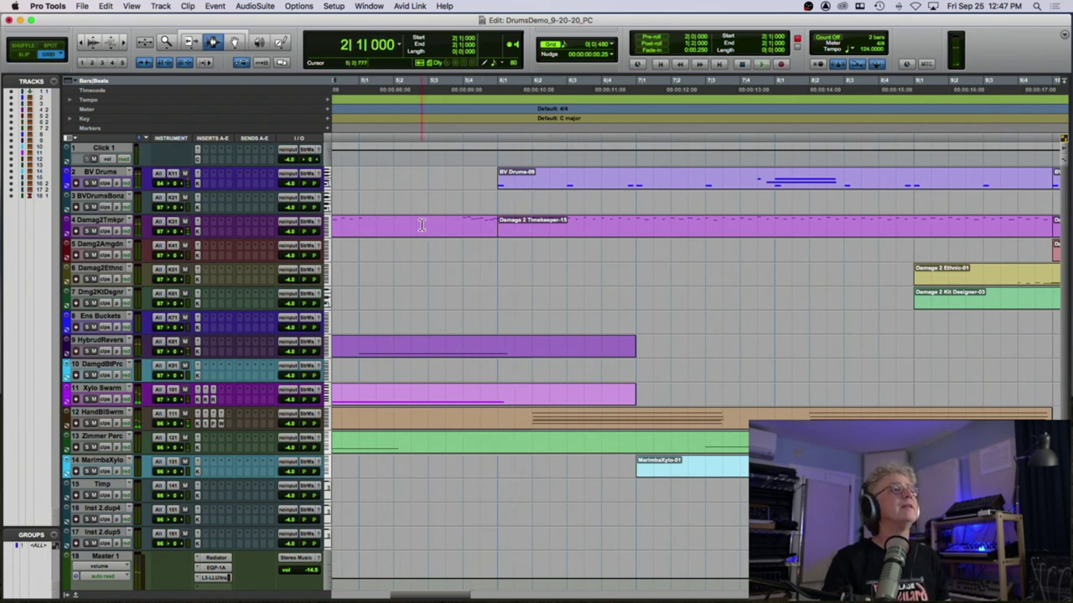
click(358, 226)
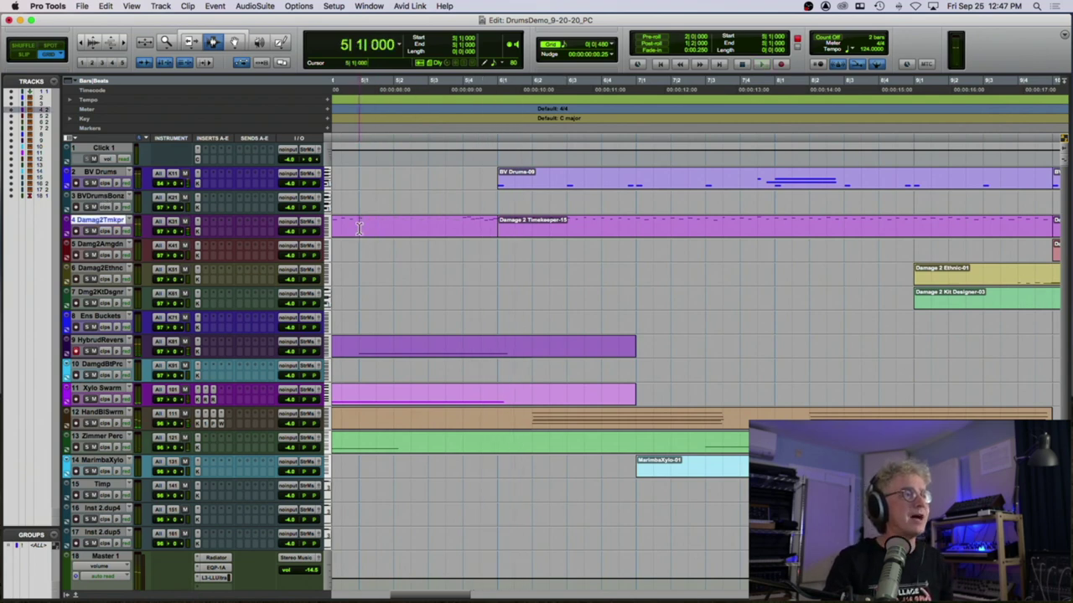
Place the edit cursor at 5|1|000 on the HybrudRevers track and play the full arrangement from there.
click(359, 348)
key(space)
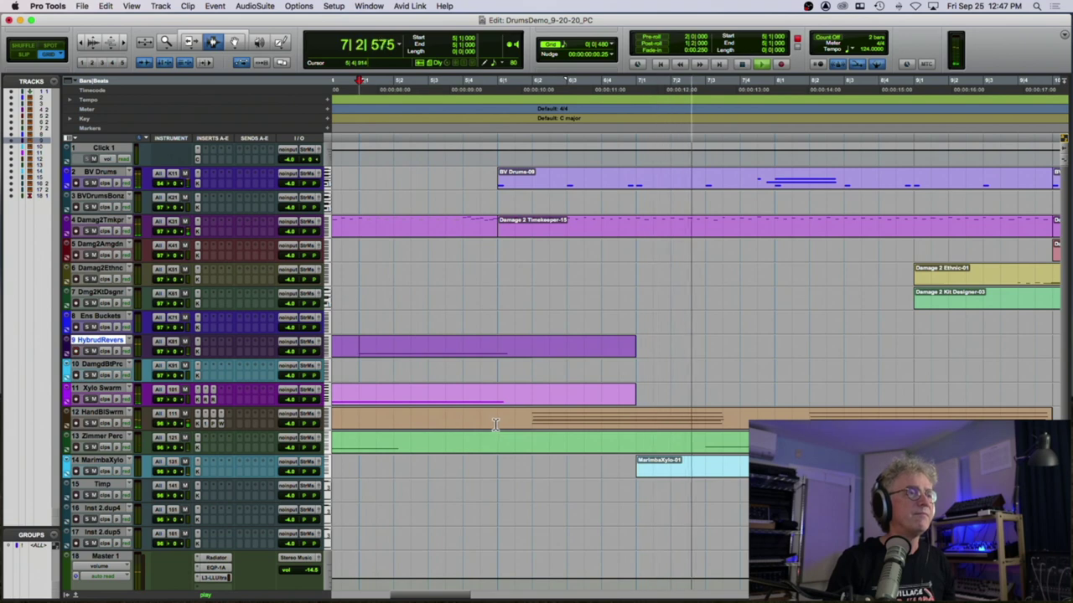
key(space)
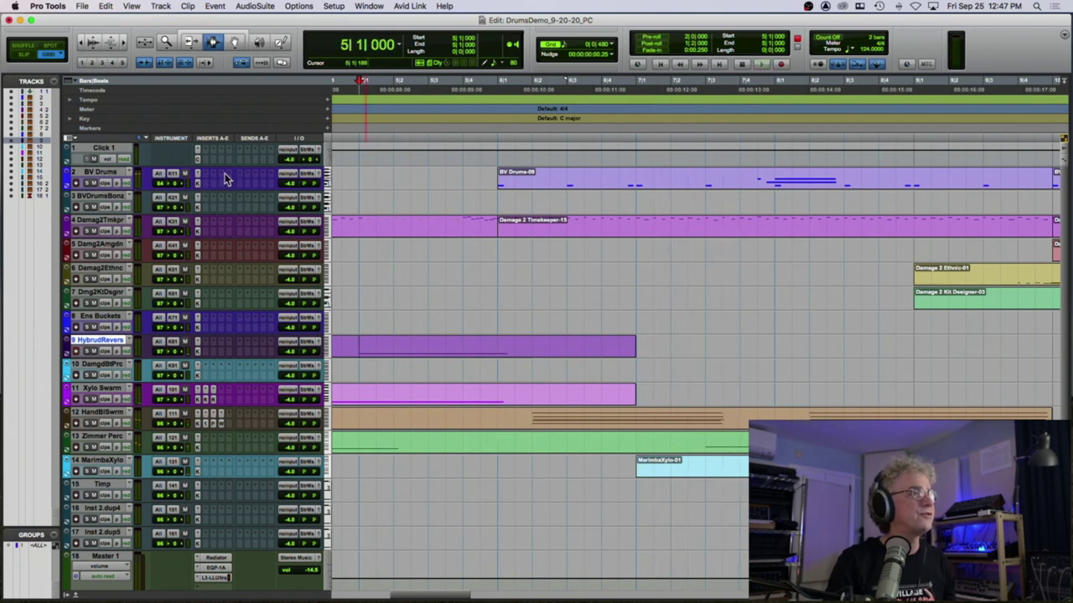
Place the edit cursor at 6|1|000, where the BV Drums part enters, and play the full arrangement from there.
click(810, 178)
click(748, 181)
click(498, 208)
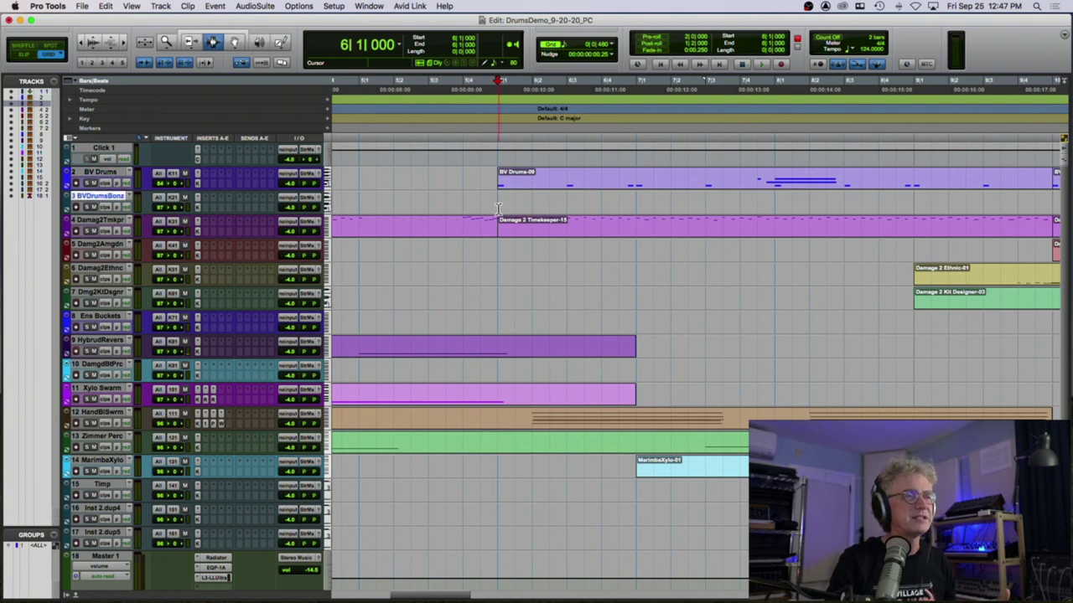
key(space)
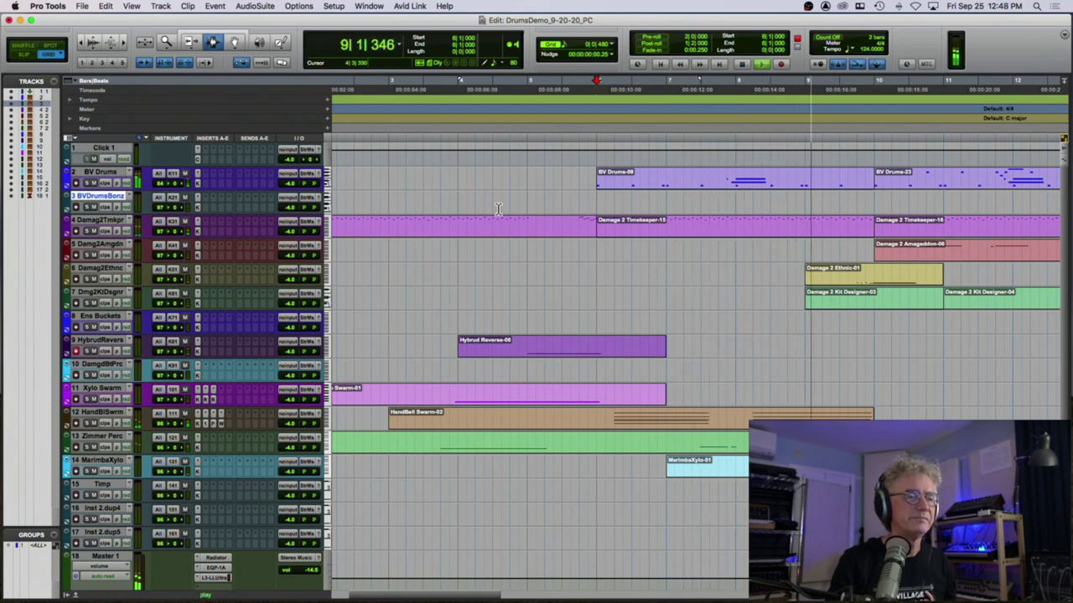
key(space)
Select the BV Drums-09 clip and audition the BR Room and Holy House snares in its Butch Vig Drums kit, closing Kontakt when done.
double_click(639, 178)
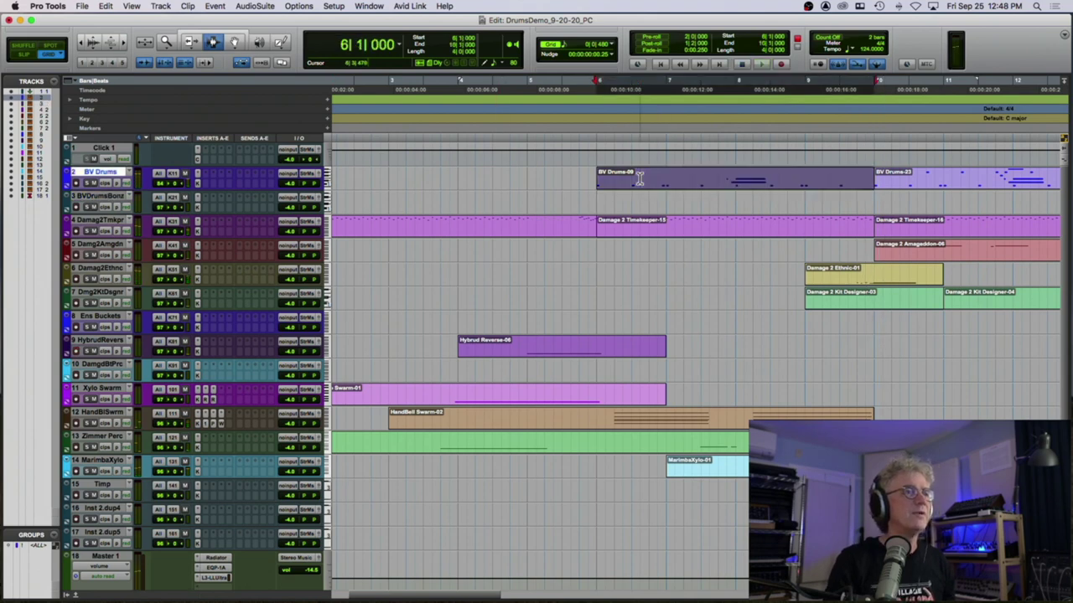
click(197, 185)
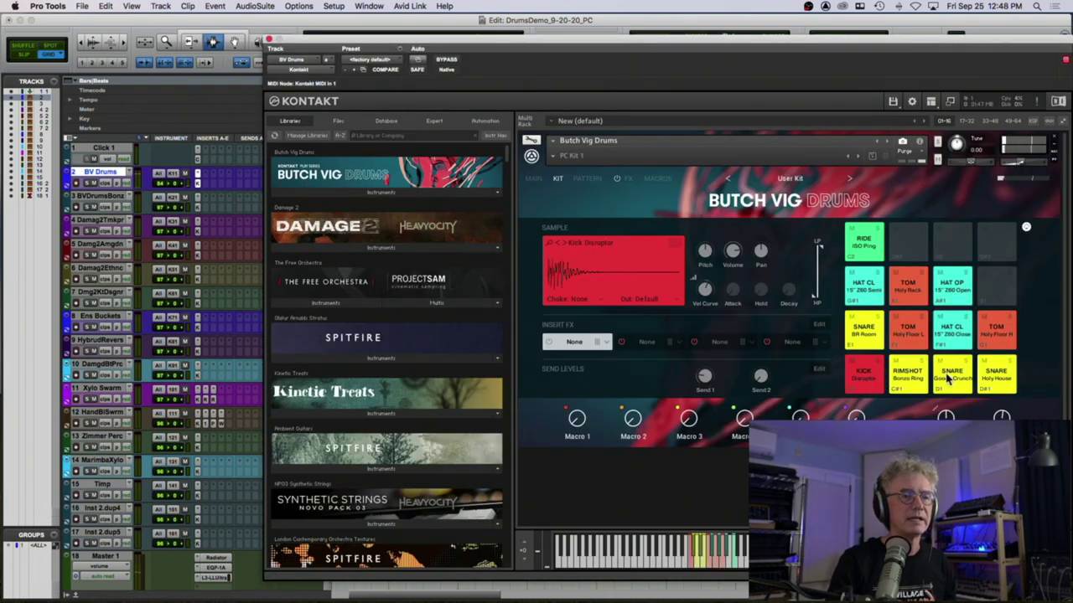
click(871, 335)
click(997, 377)
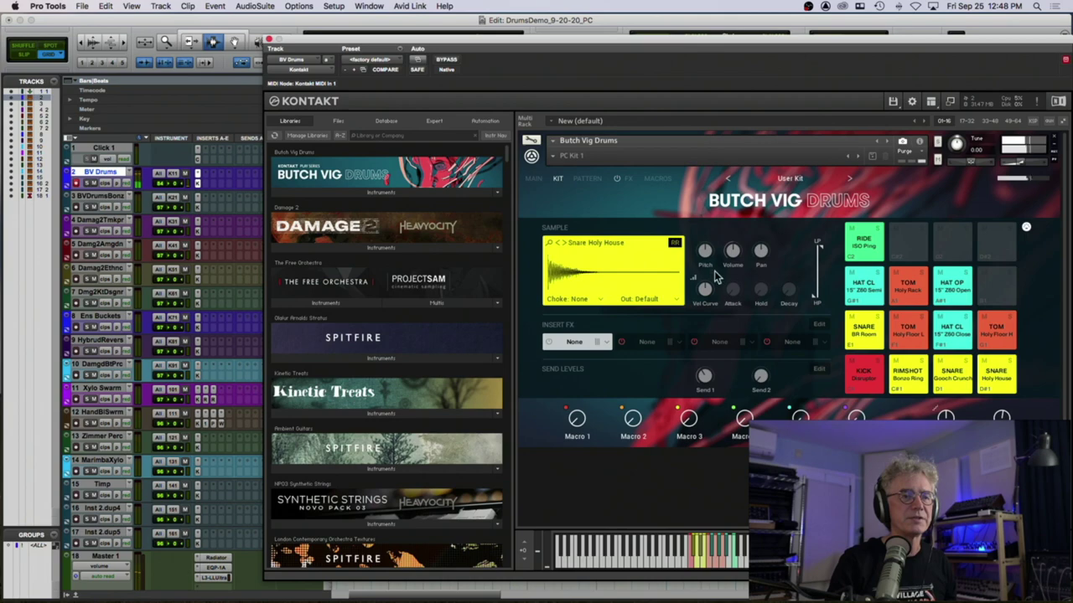
click(269, 40)
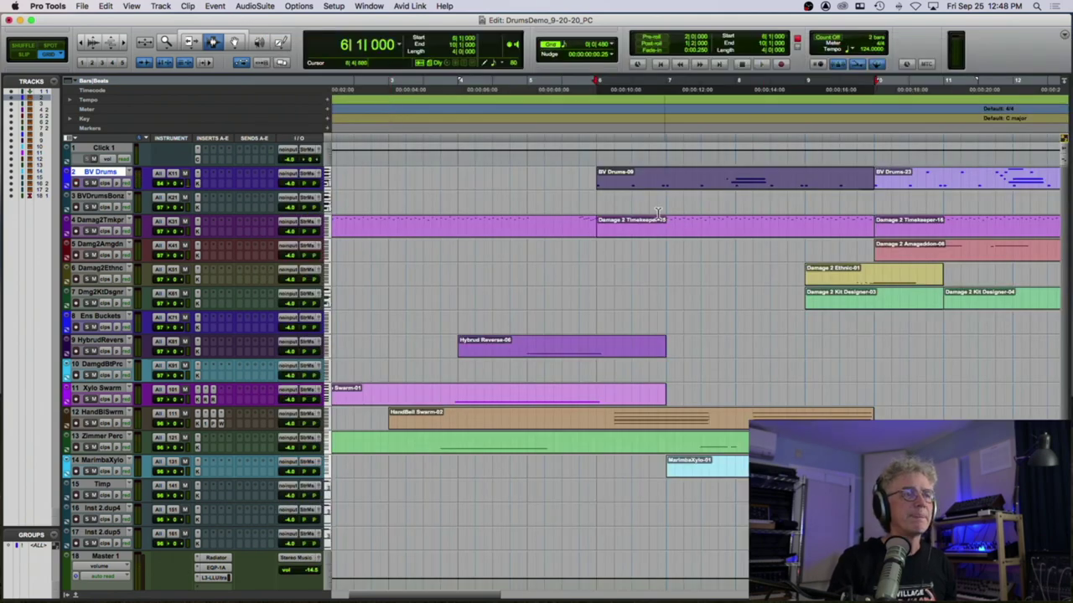
Select the Damage 2 Timekeeper-15 clip and play it with the BV Drums and Timekeeper tracks soloed.
click(610, 225)
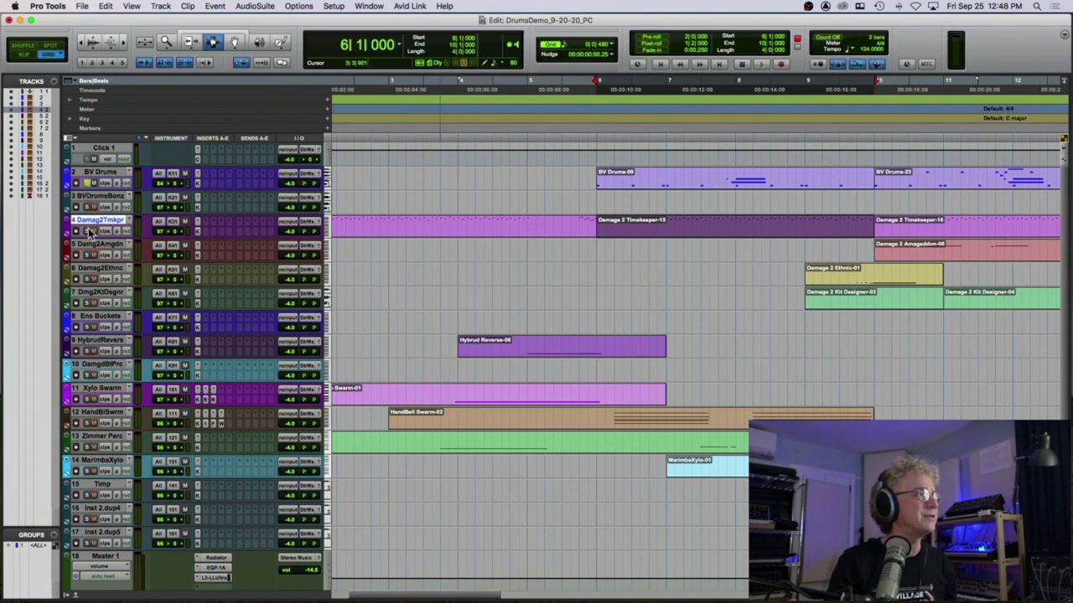
key(space)
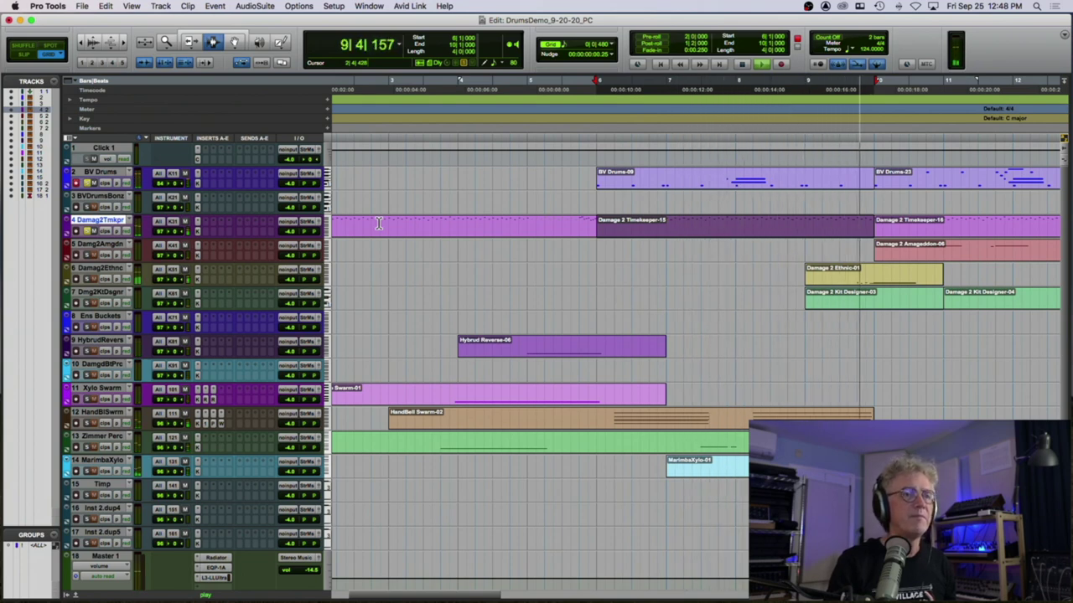
key(space)
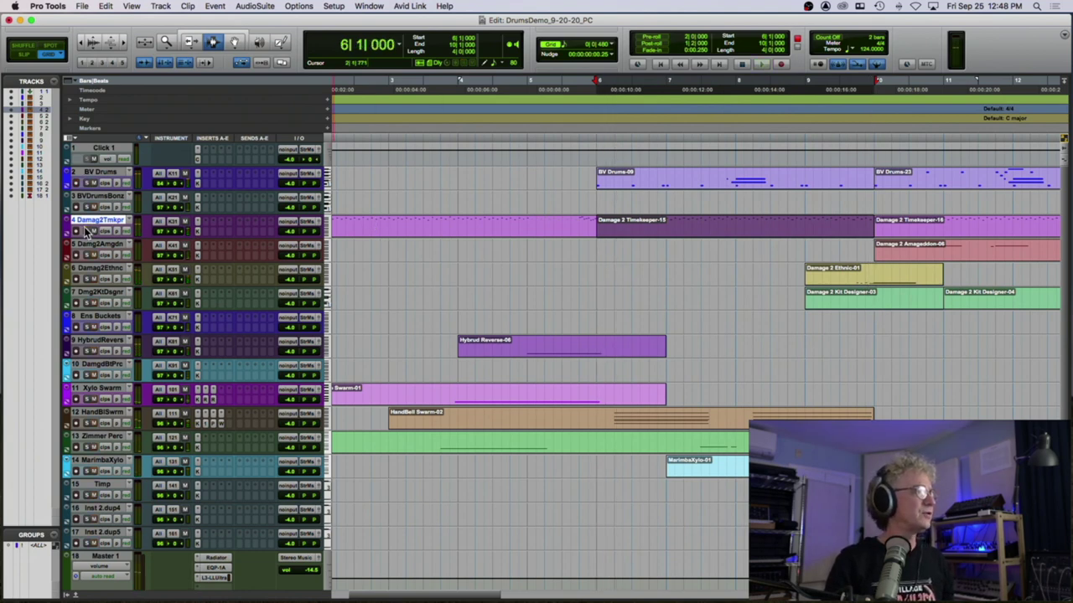
Place the edit cursor in the HandBell Swarm-02 clip and audition the soloed HandBell Swarm track from 6|1|000.
click(539, 422)
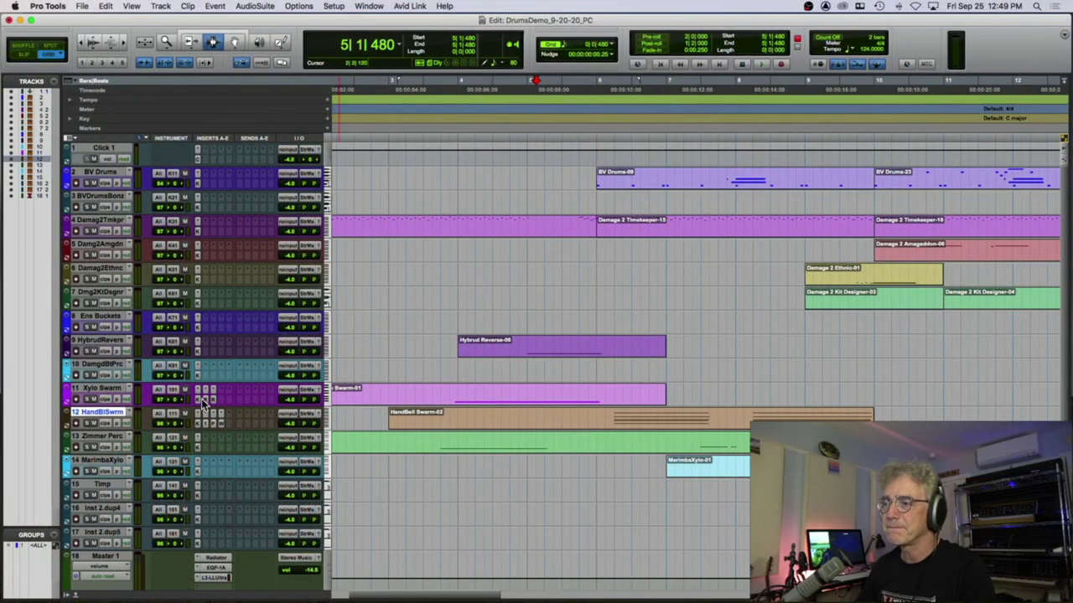
key(space)
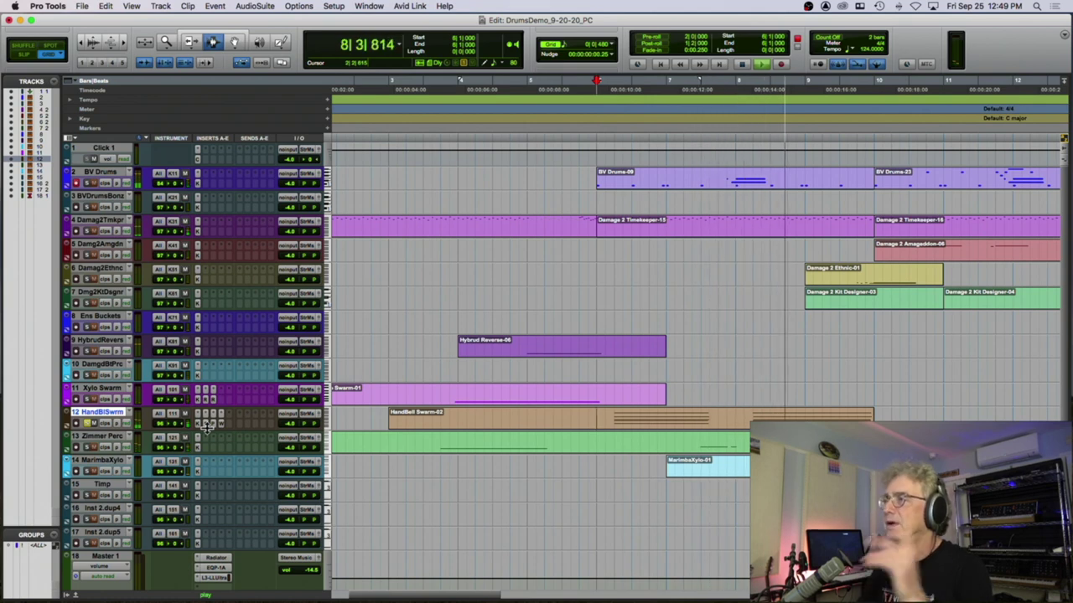
key(space)
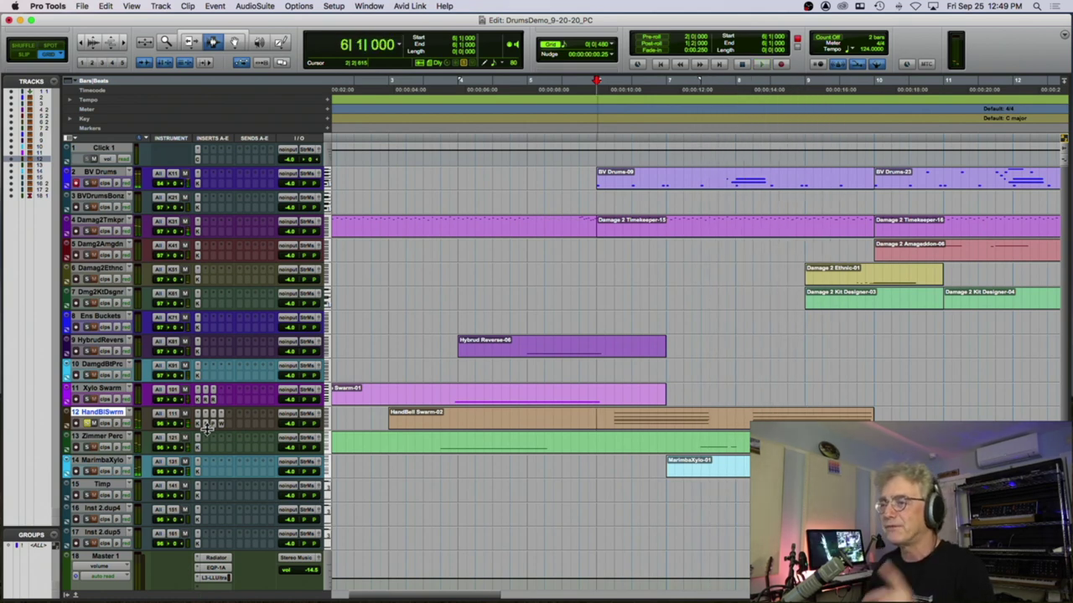
Compare the soloed HandBell Swarm with its EQ3 1-Band low-pass filter bypassed and switched back in.
click(205, 424)
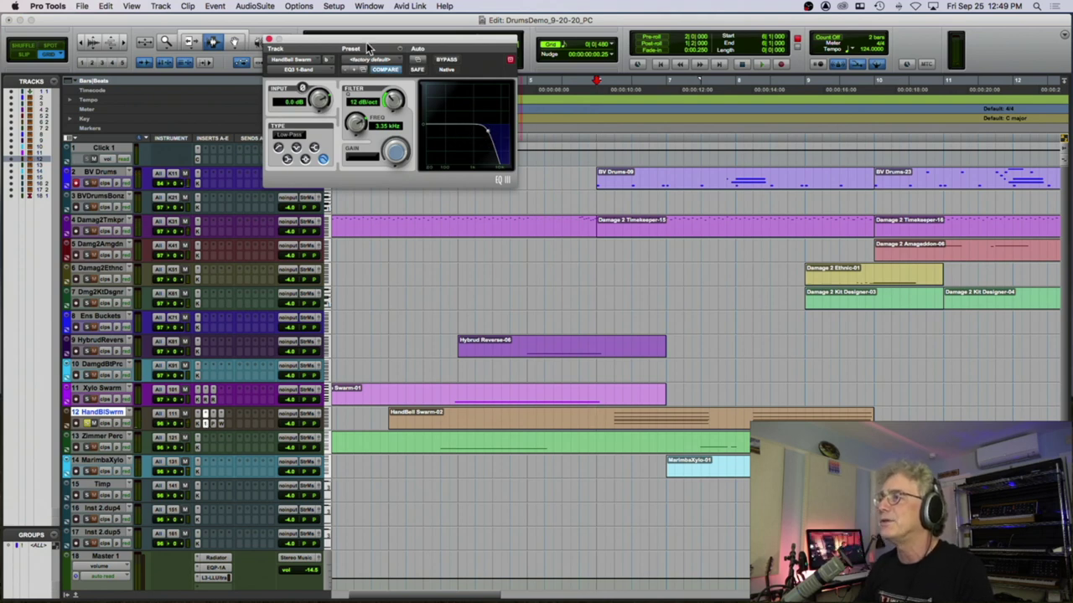
drag(369, 40, 237, 46)
click(315, 66)
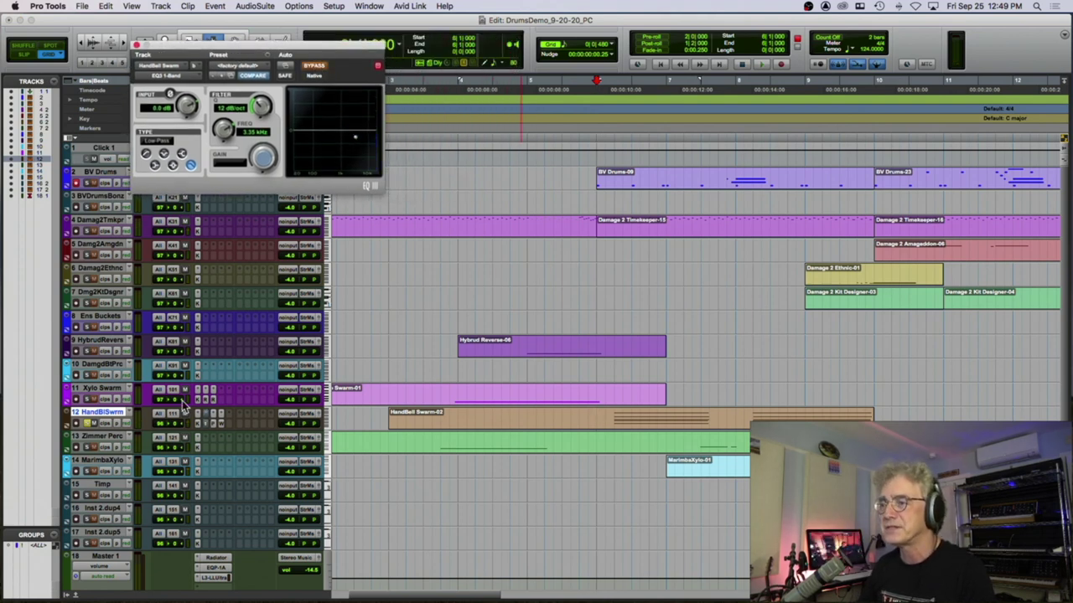
key(space)
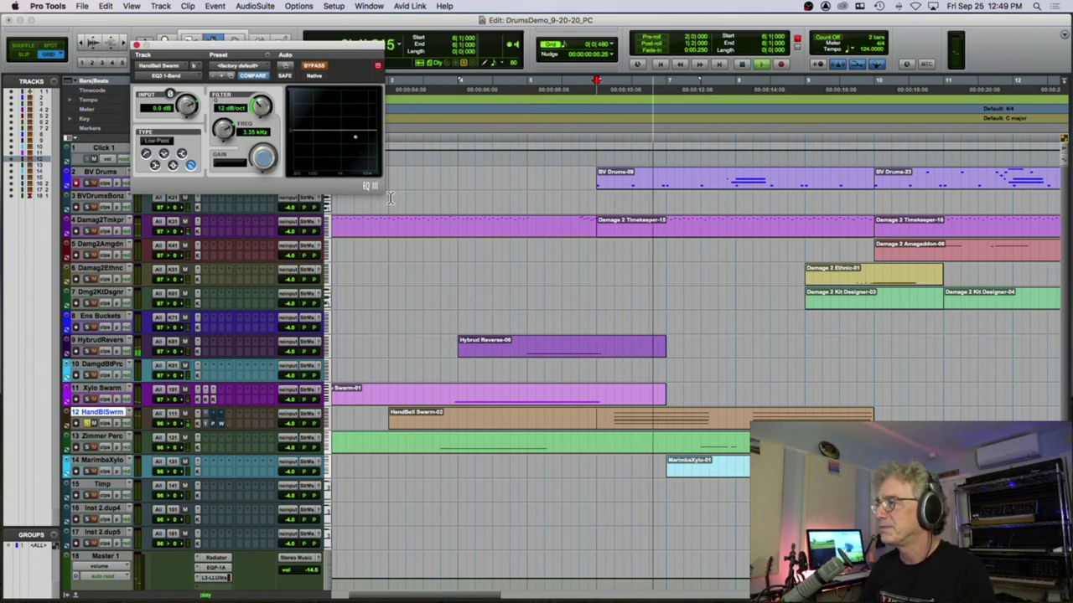
click(316, 66)
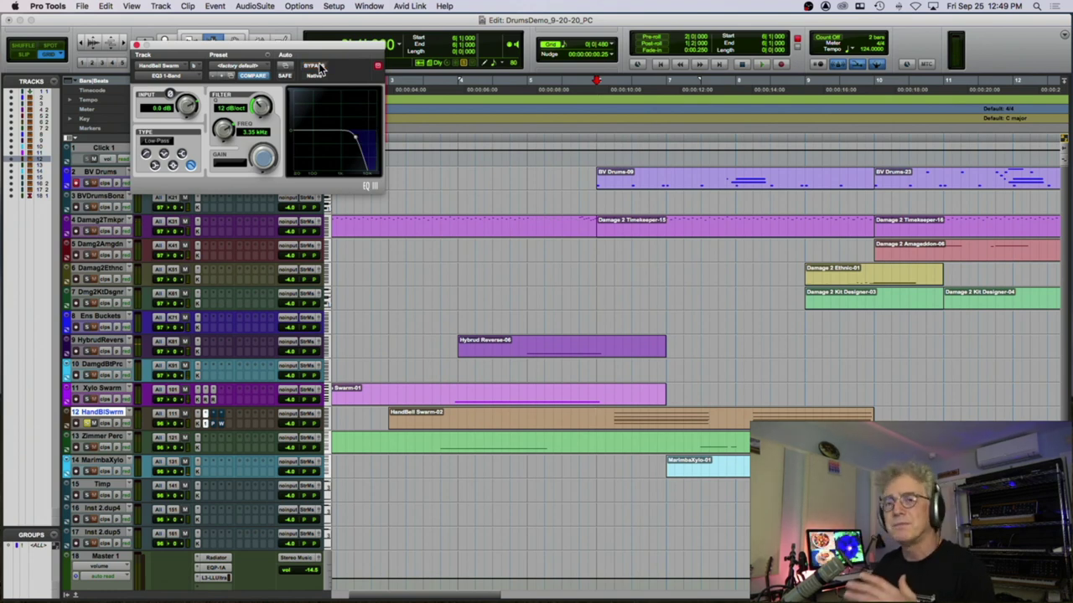
key(space)
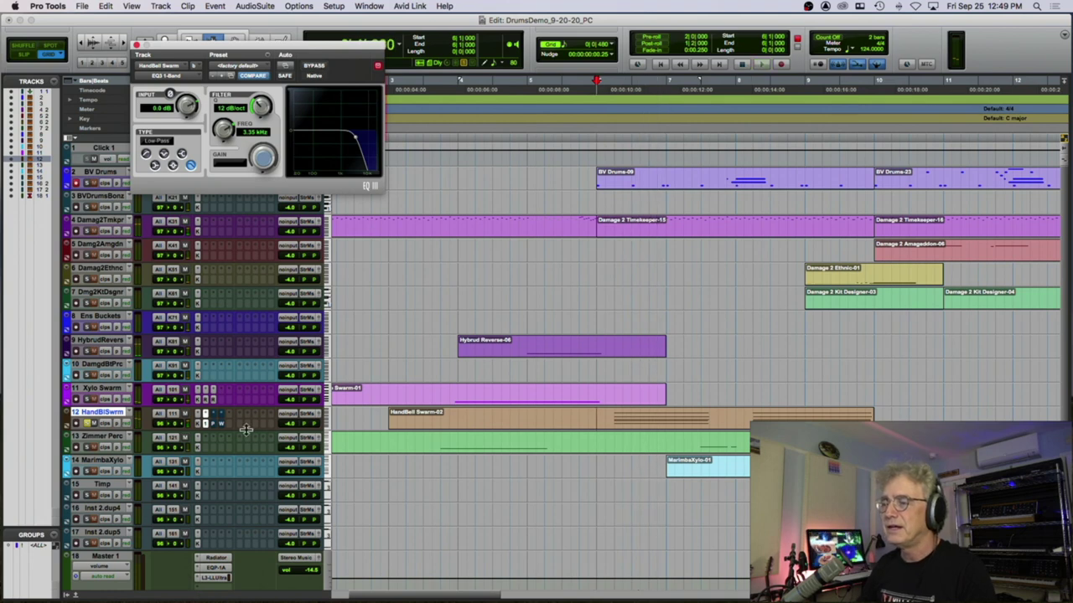
Enable the PrimalTap delay with the Lovely Delays preset on the HandBell Swarm track and audition the soloed part through it.
click(213, 427)
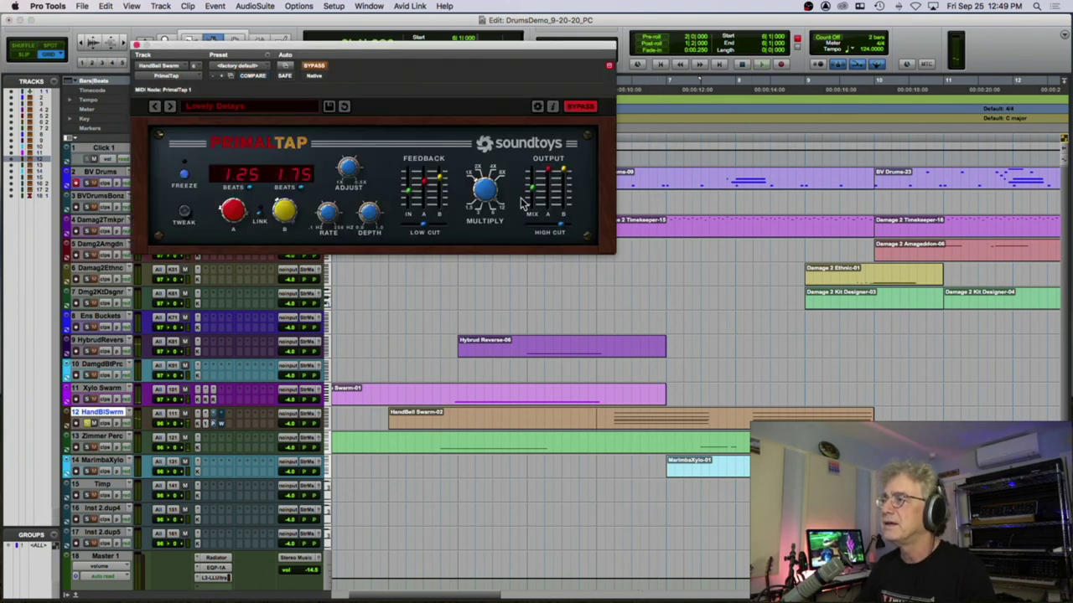
click(580, 107)
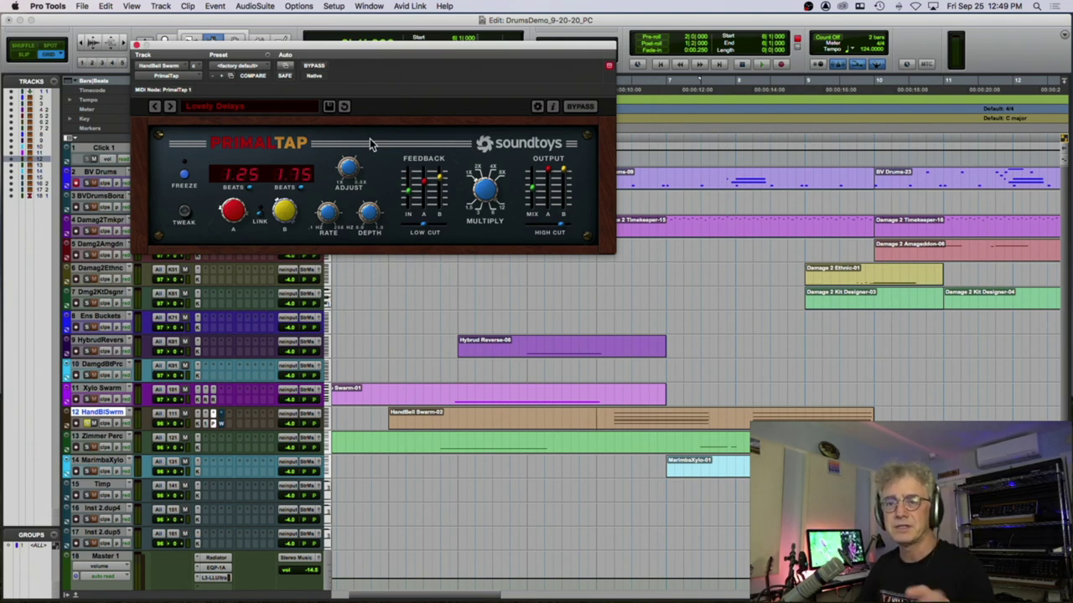
key(space)
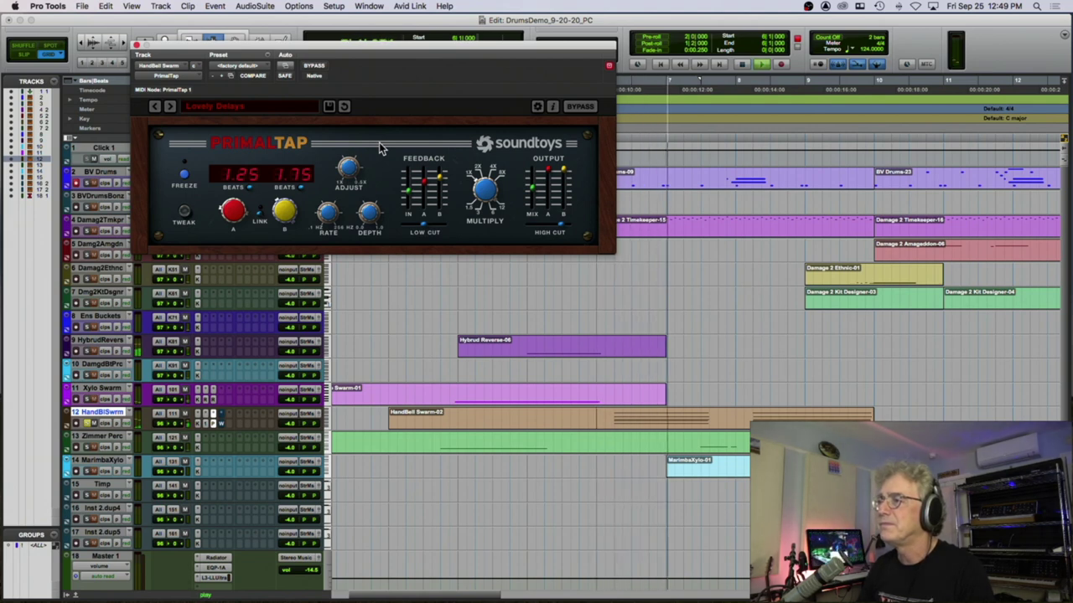
key(space)
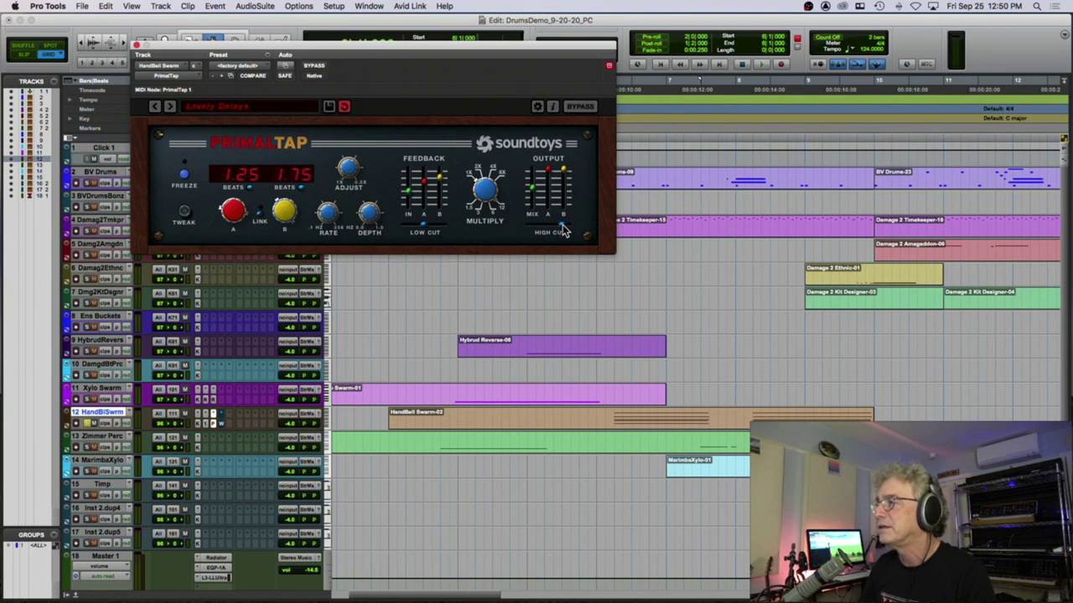
key(space)
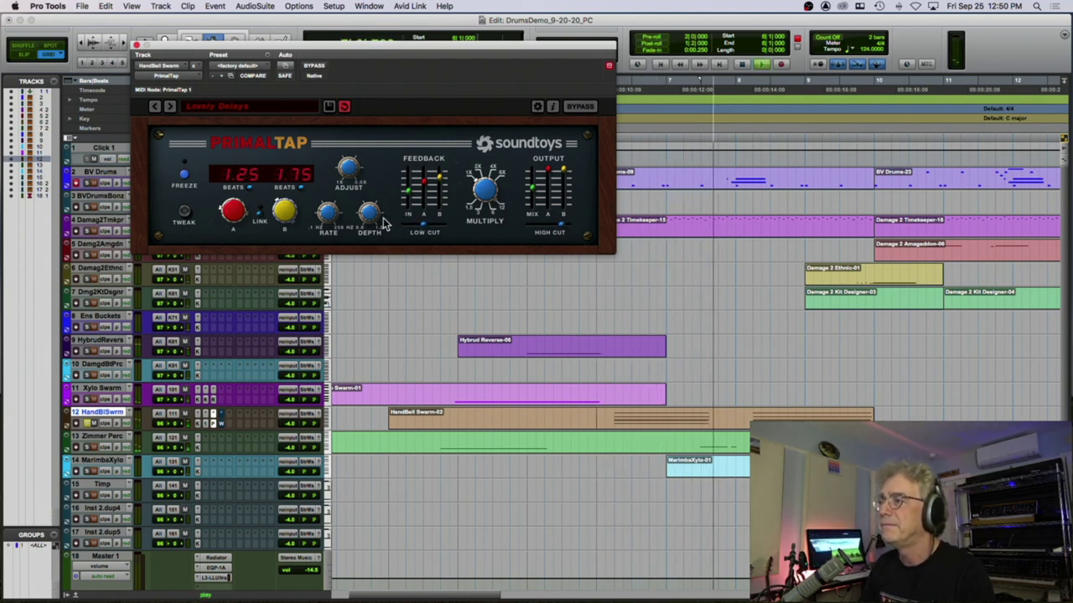
key(space)
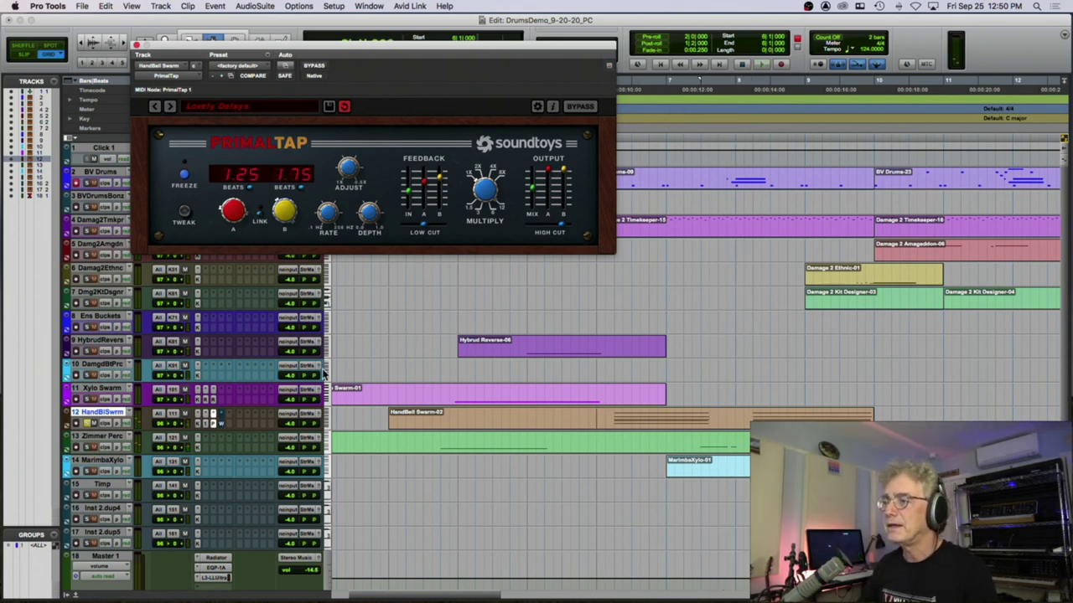
Audition the HandBell Swarm through the Wet Reverberator's #50 - Dark Ambience PC preset, and close the PrimalTap and reverb windows.
click(220, 424)
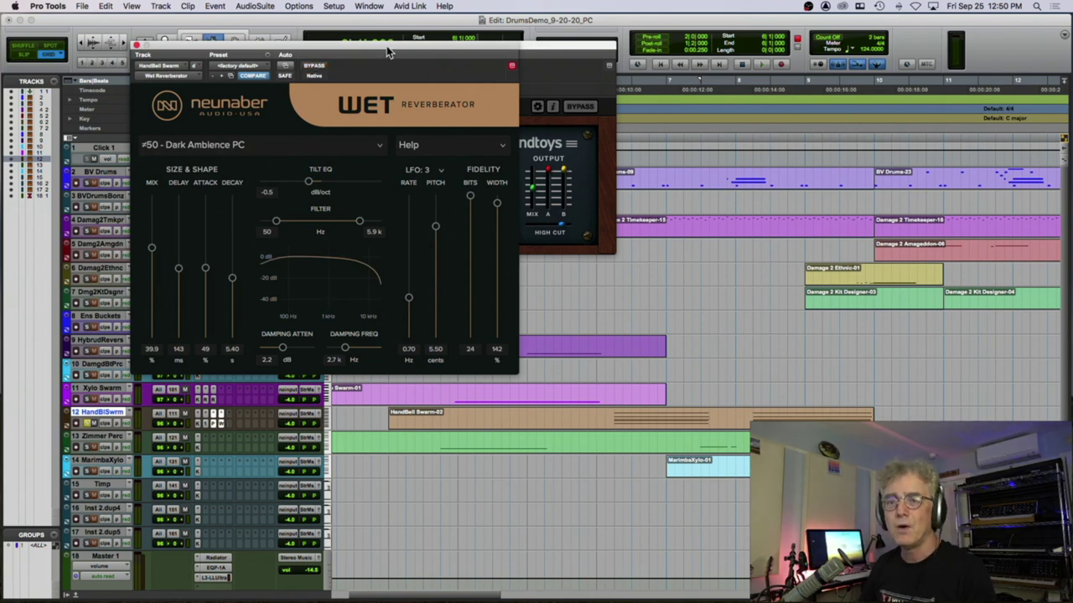
drag(388, 53, 698, 52)
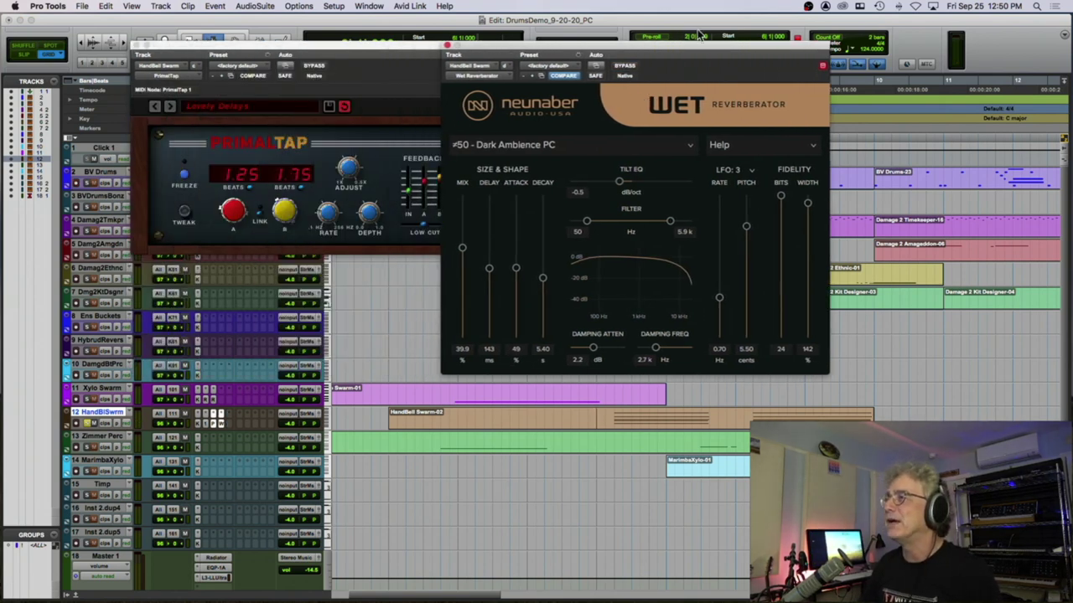
click(395, 47)
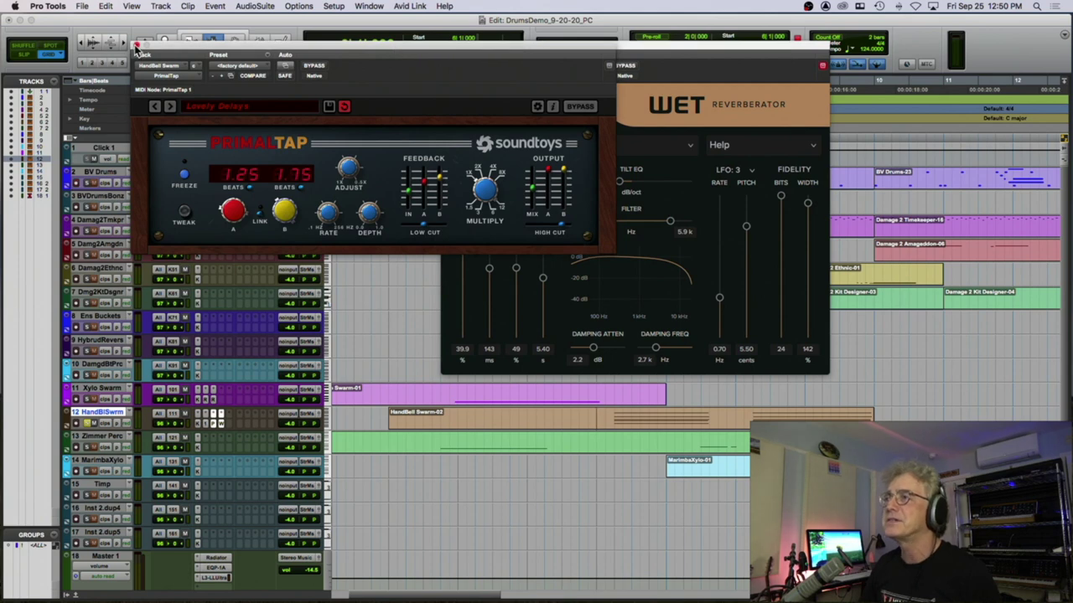
click(138, 44)
drag(601, 47, 445, 29)
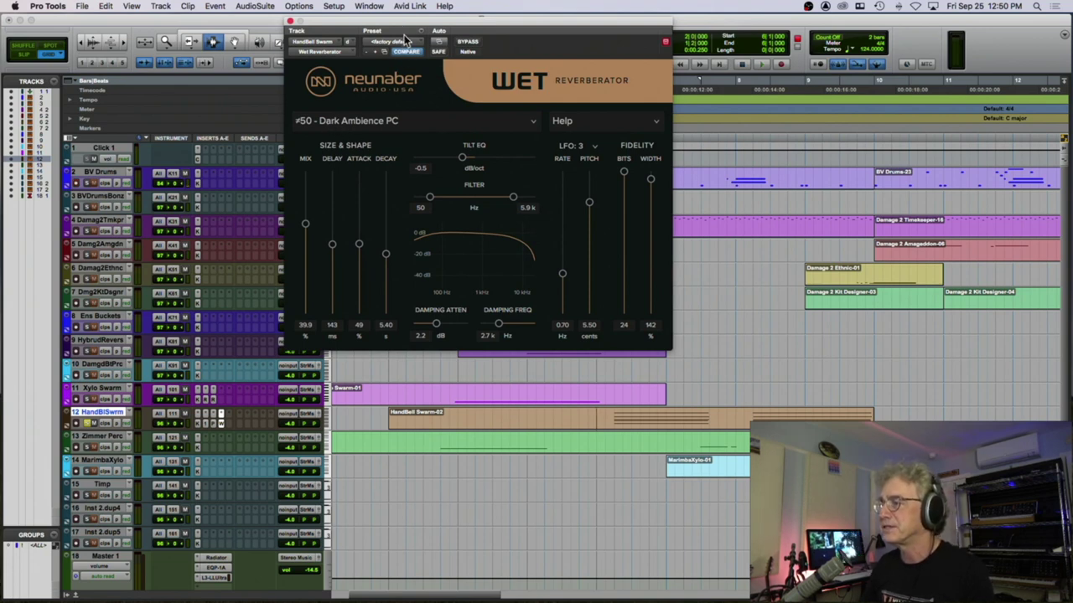
key(space)
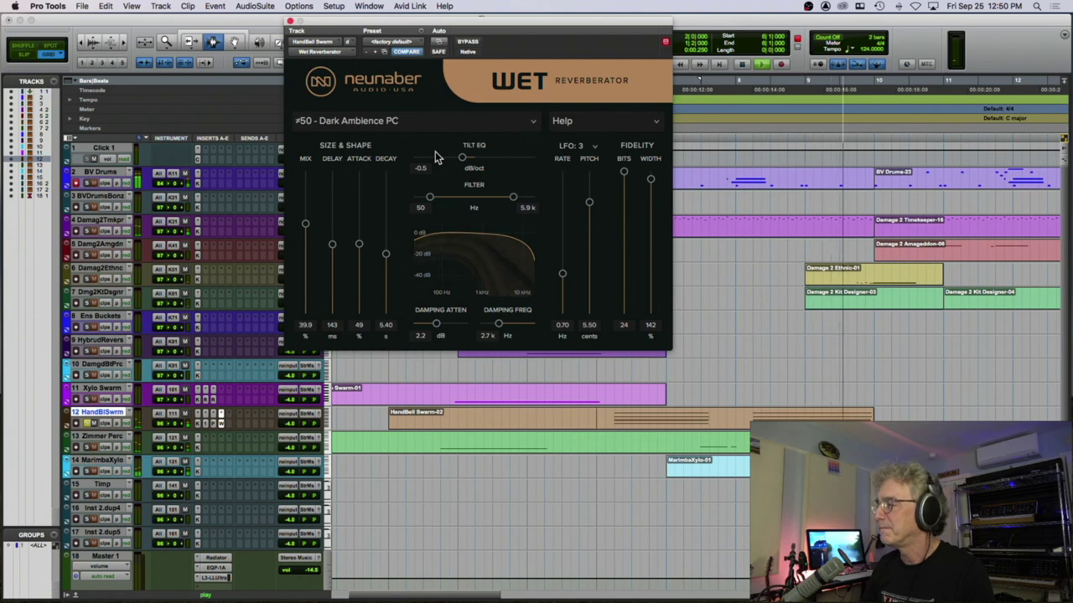
click(290, 20)
key(space)
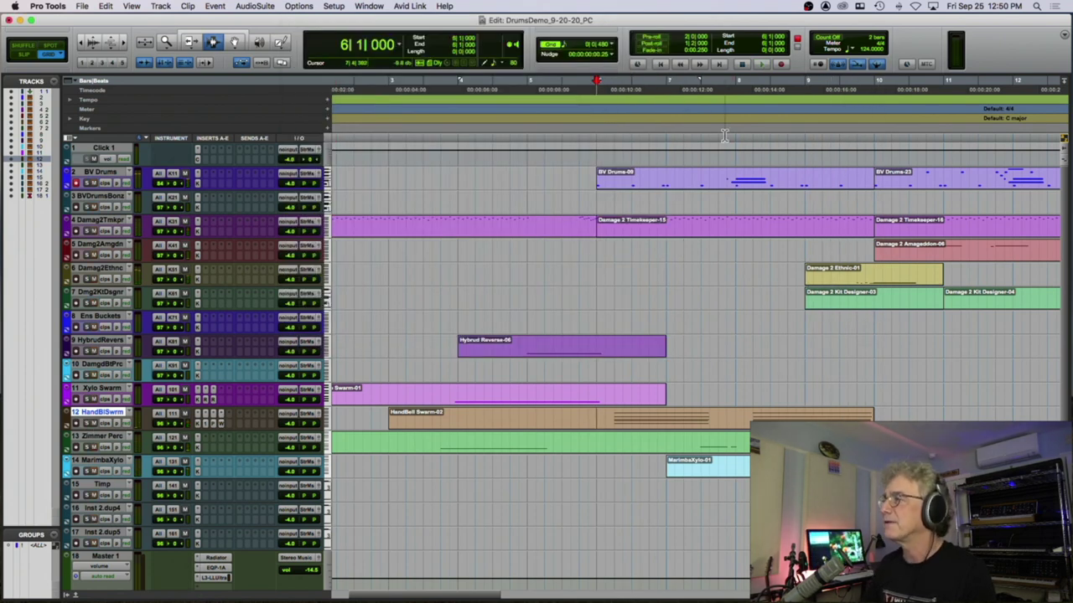
Play the full mix from 6|1|000 and audition the Zimmer Perc track soloed from 7|2|000.
key(space)
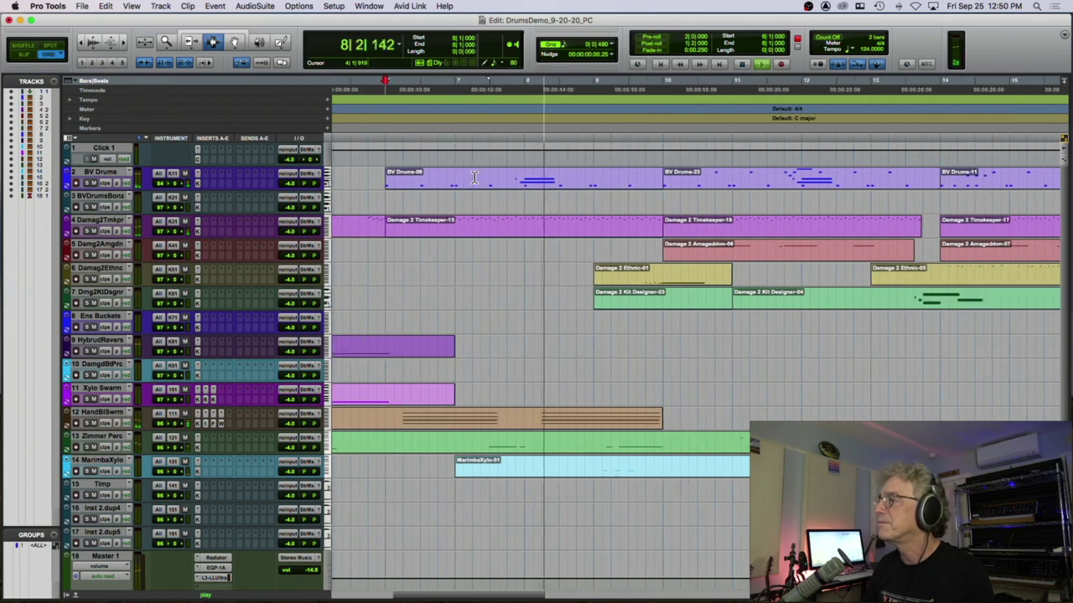
key(space)
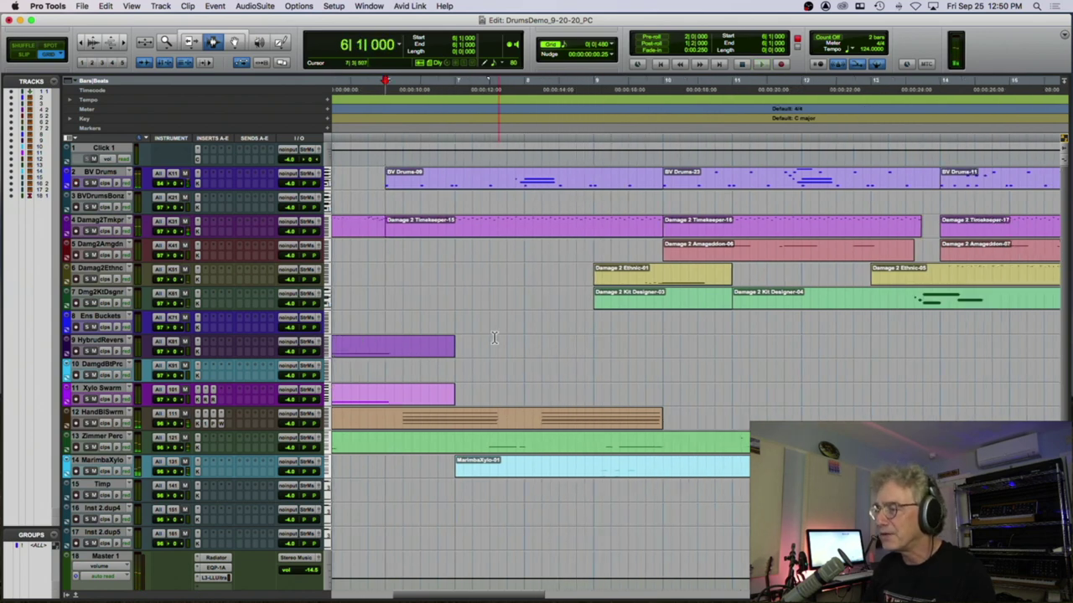
click(474, 442)
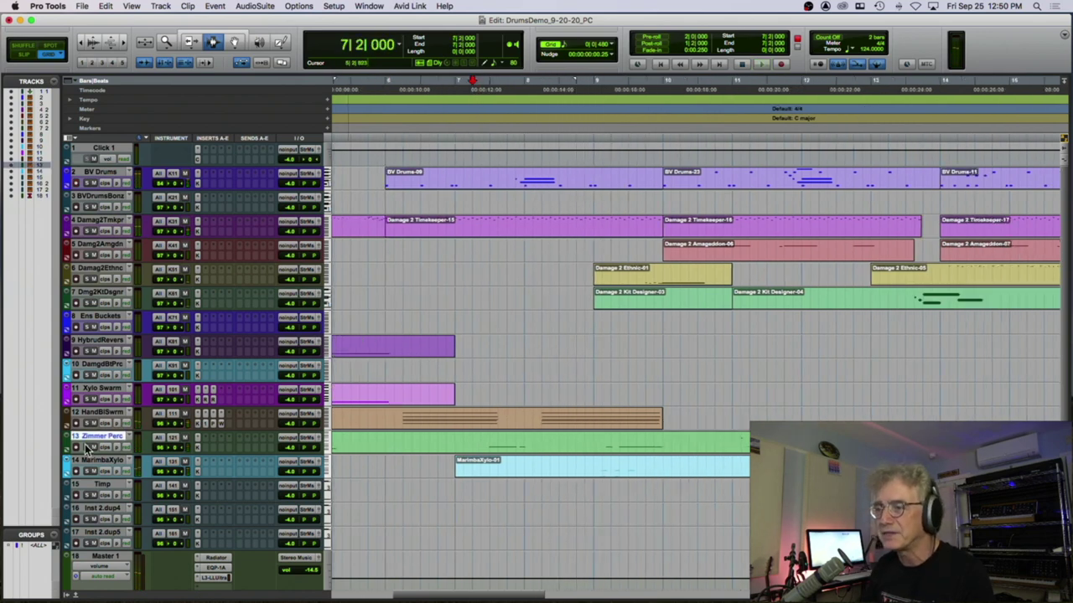
key(space)
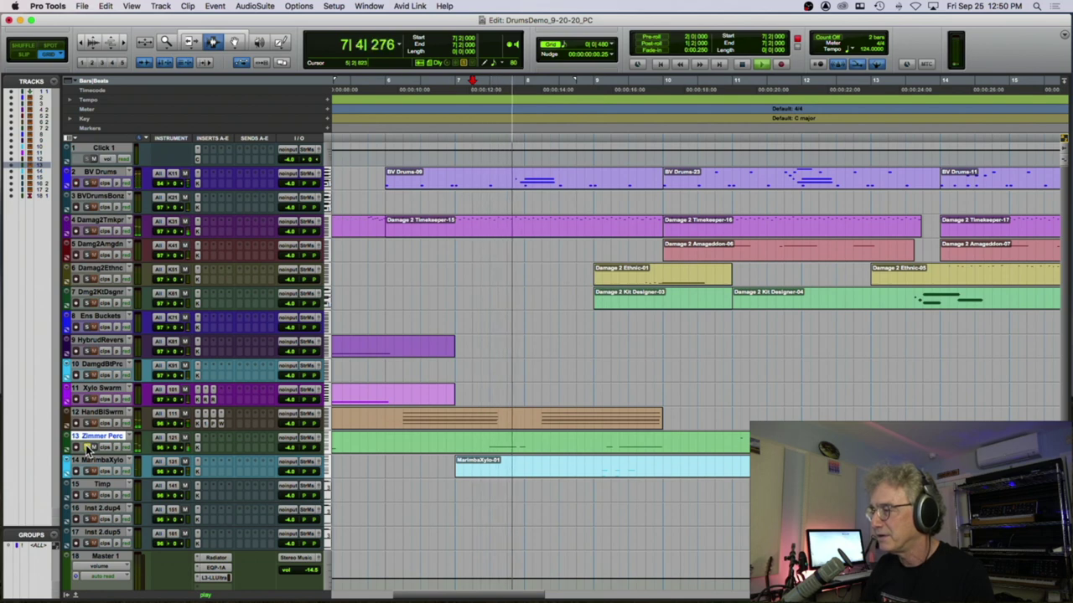
key(space)
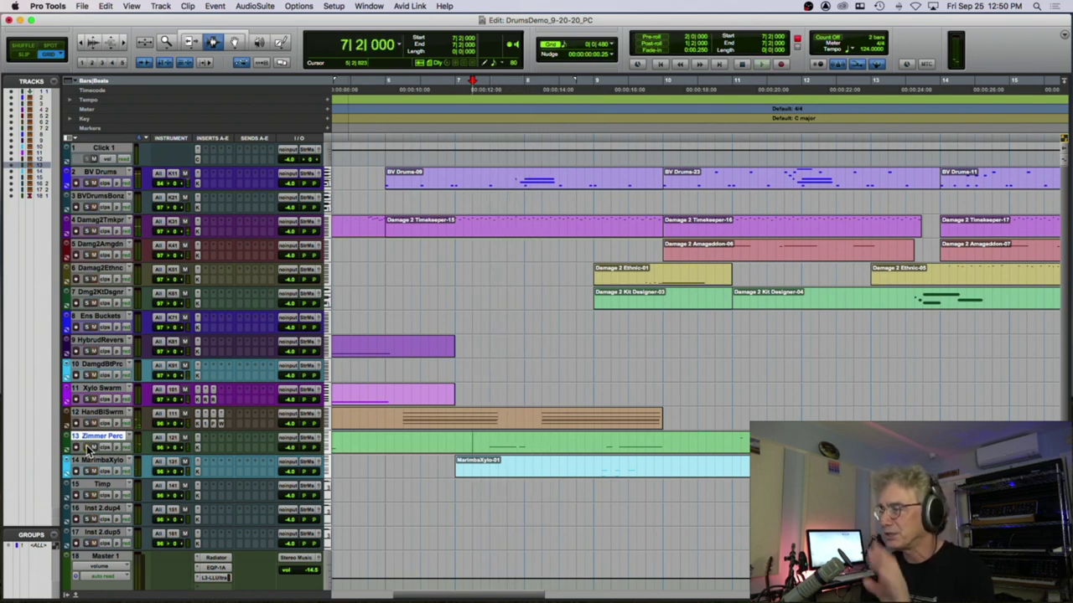
Solo the MarimbaXylo track and audition its MarimbaXylo-01 clip from 8|4|480.
click(583, 469)
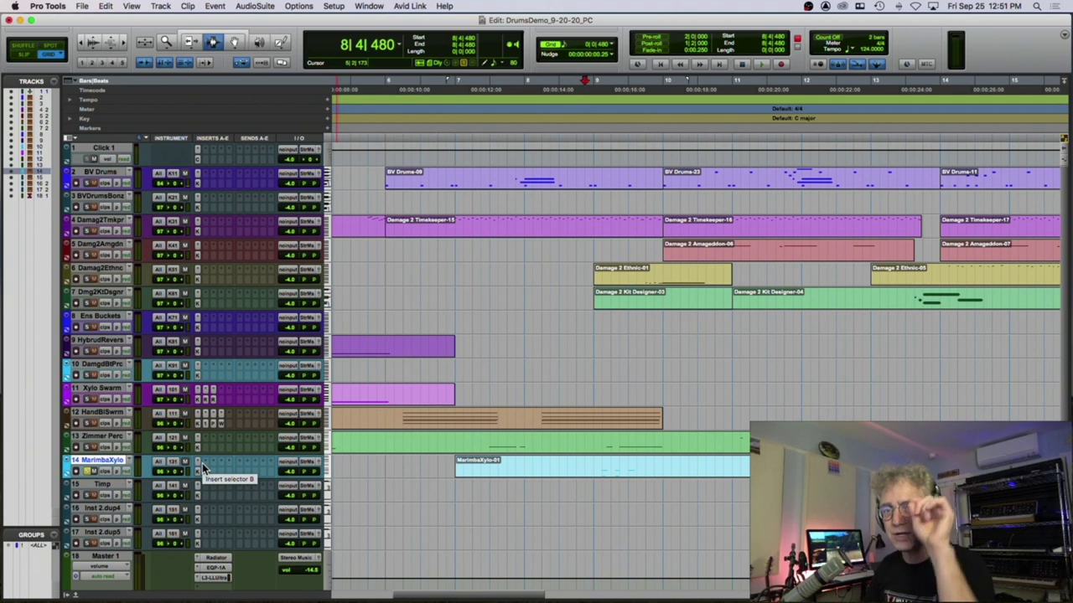
key(space)
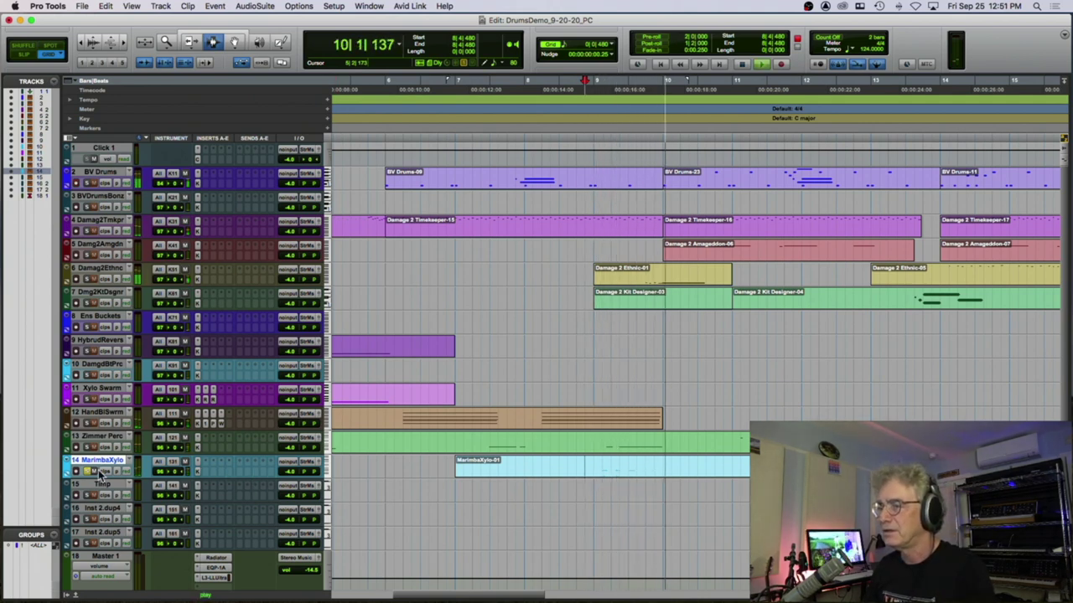
key(space)
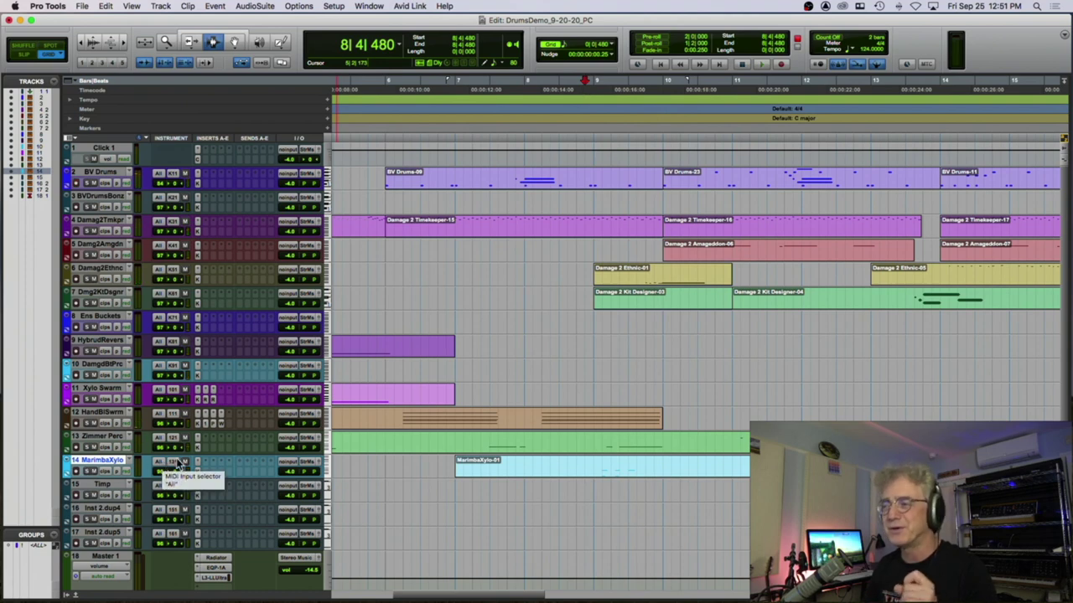
Play the full arrangement from 7|1|000 with no track soloed and place the edit cursor in Damage 2 Ethnic-01 at 9|4|000.
click(454, 446)
key(space)
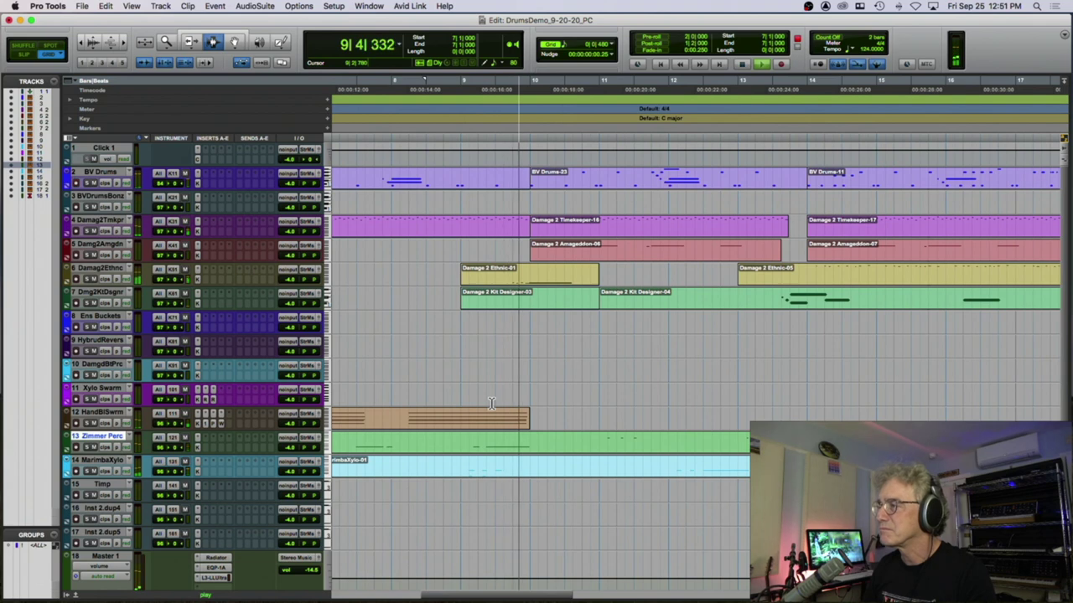
click(515, 277)
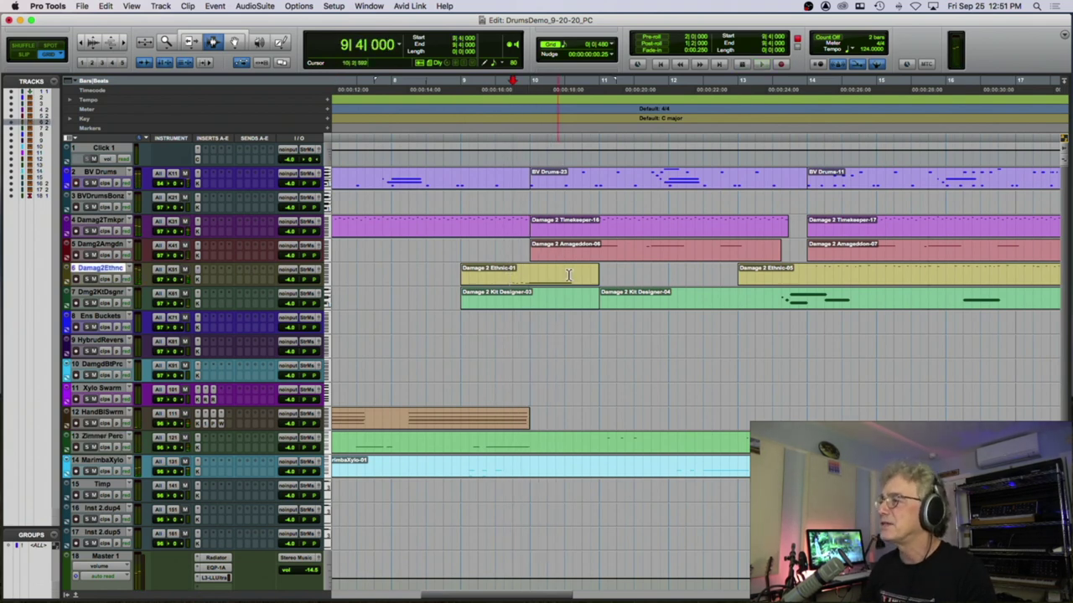
Solo the BV Drums track and audition the BV Drums-23 clip from 10|1|000 and from 11|4|000.
click(532, 209)
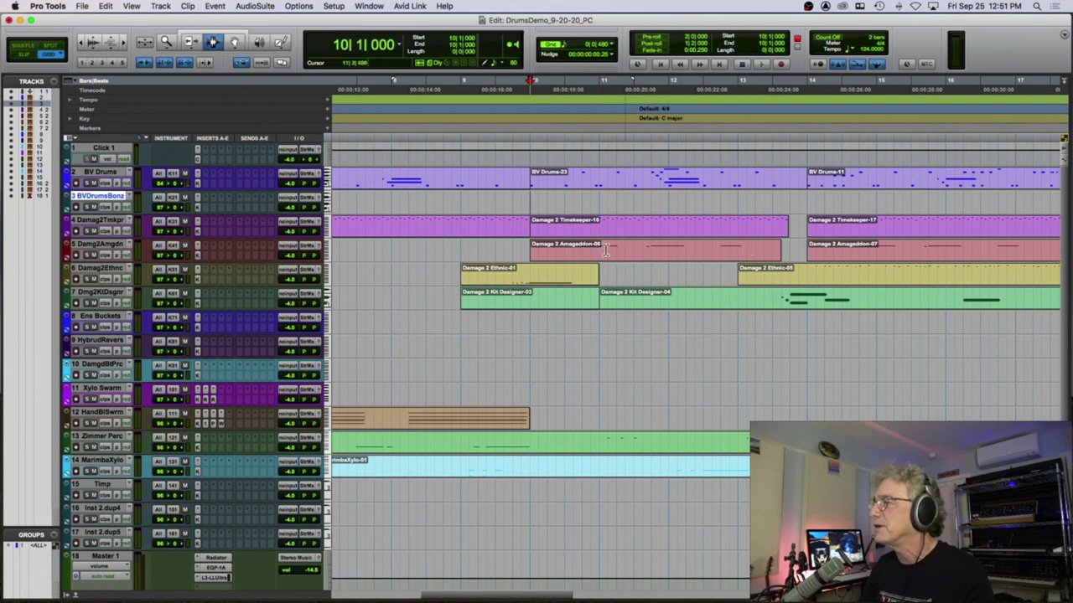
double_click(542, 176)
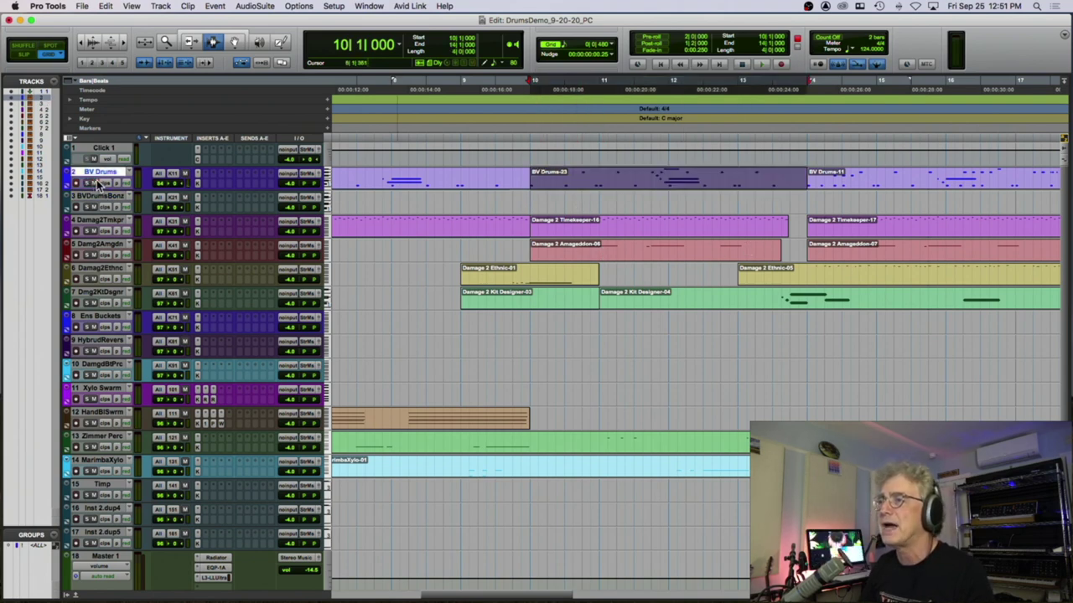
click(531, 180)
key(space)
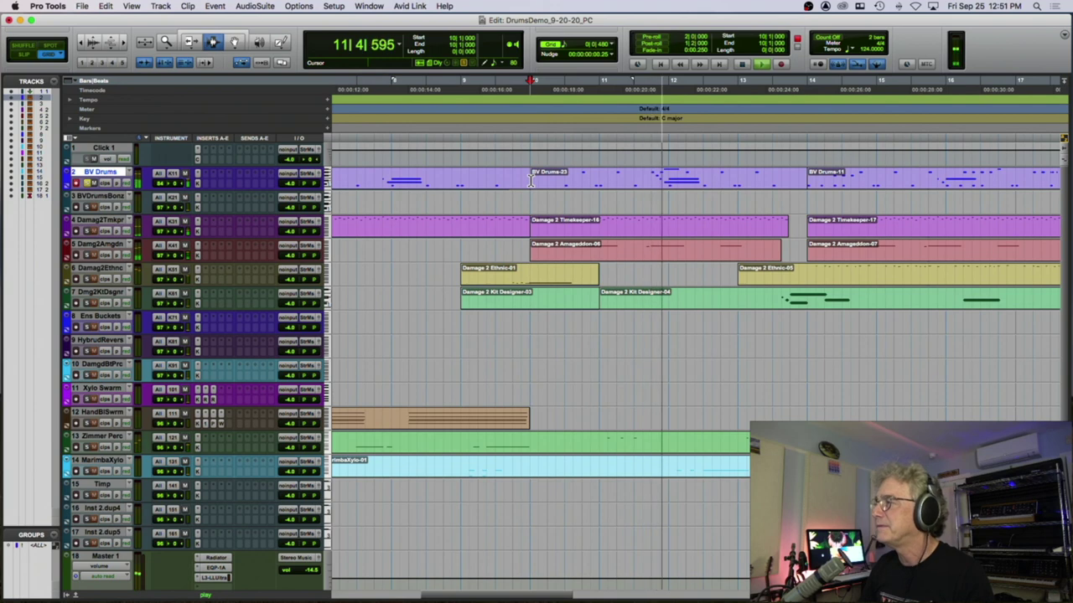
key(space)
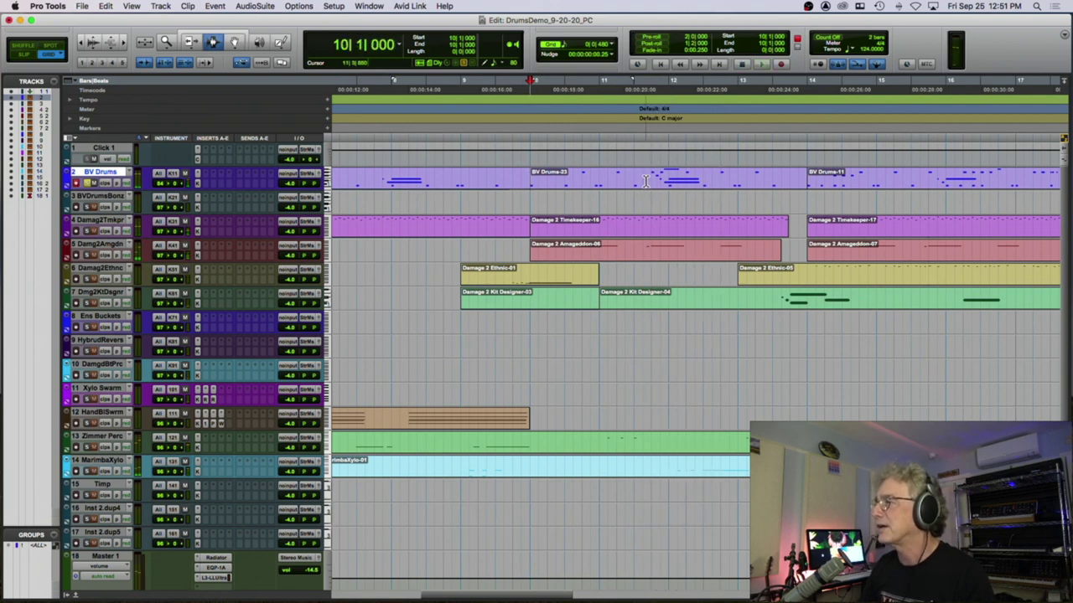
key(space)
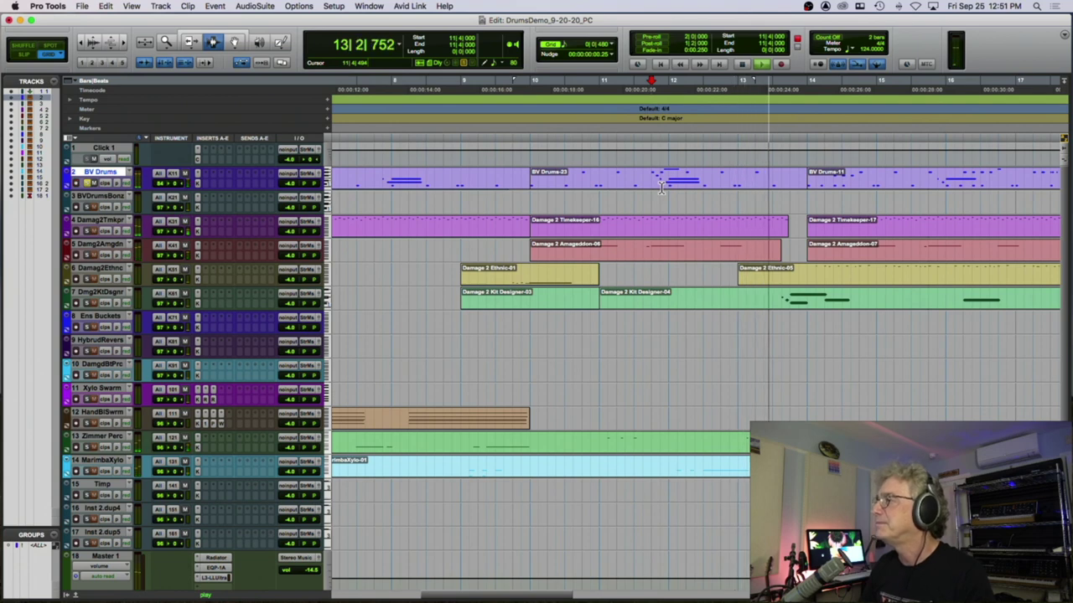
key(space)
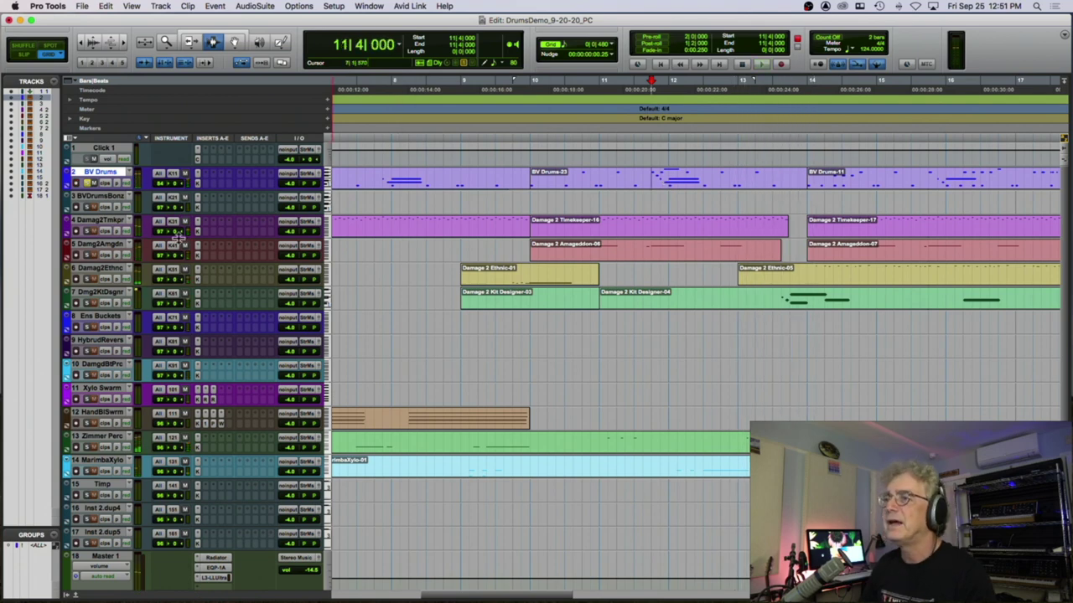
Solo the Damage 2 Timekeeper track alongside BV Drums and audition both from 11|4|000 and from 10|1|000.
key(space)
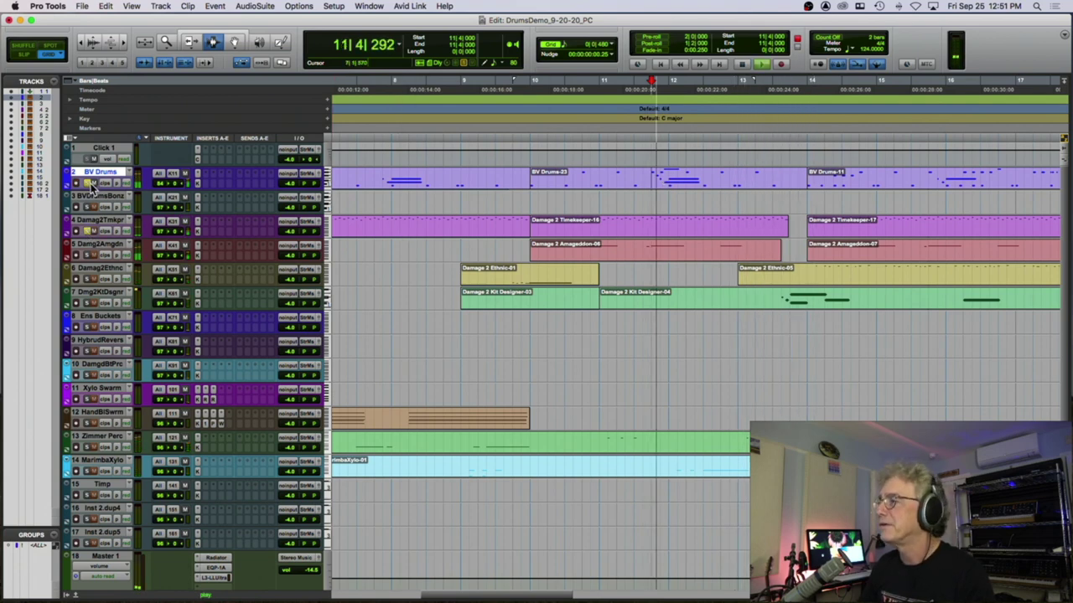
key(space)
click(530, 225)
key(space)
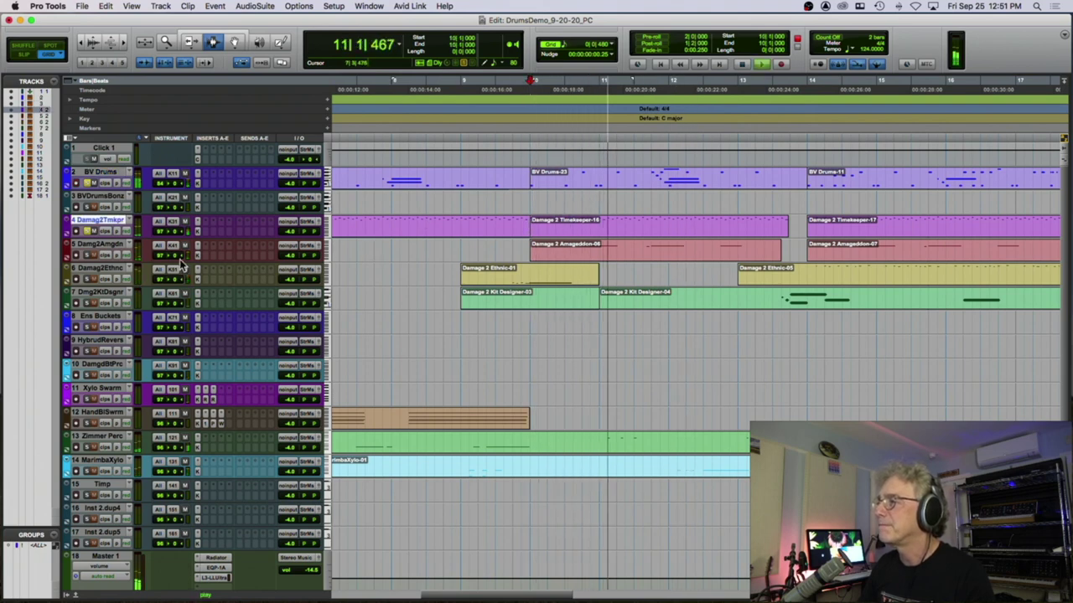
key(space)
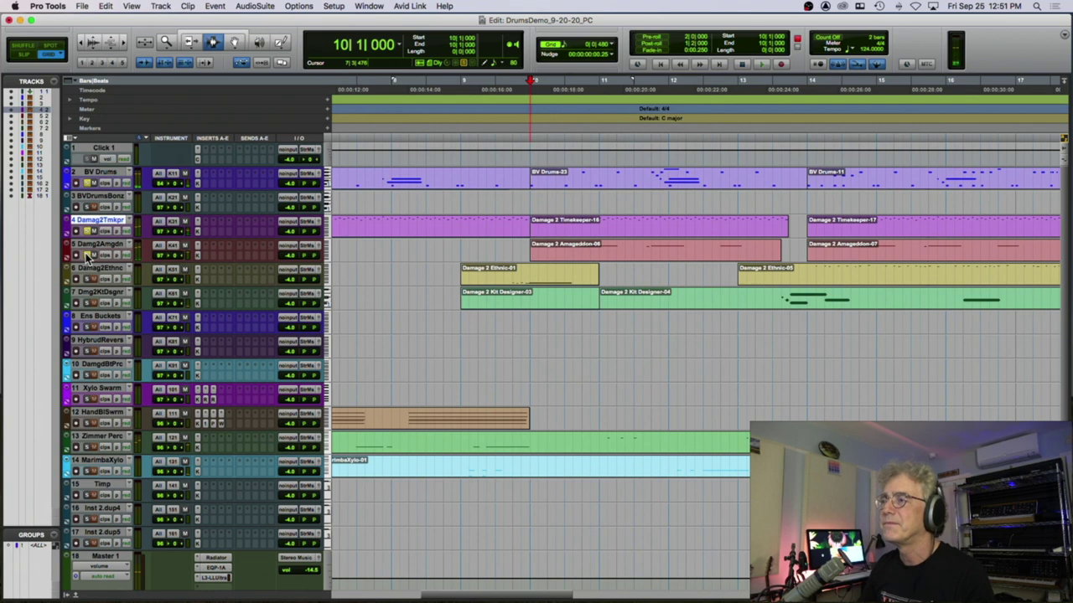
Add the Damage 2 Amageddon track to the soloed drums and audition the three layers from 9|4|000.
click(515, 247)
key(space)
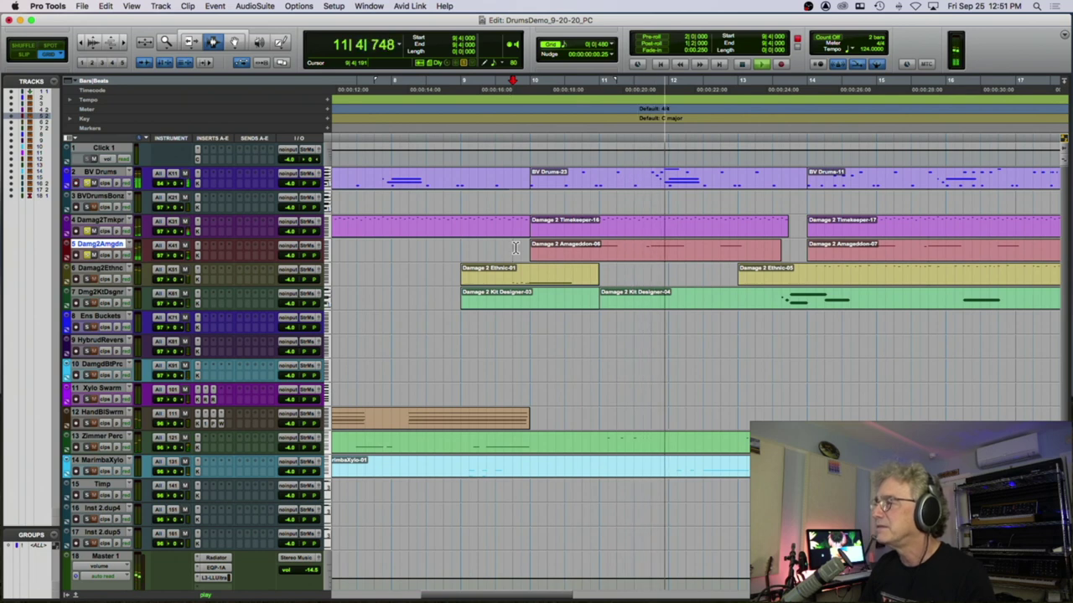
key(space)
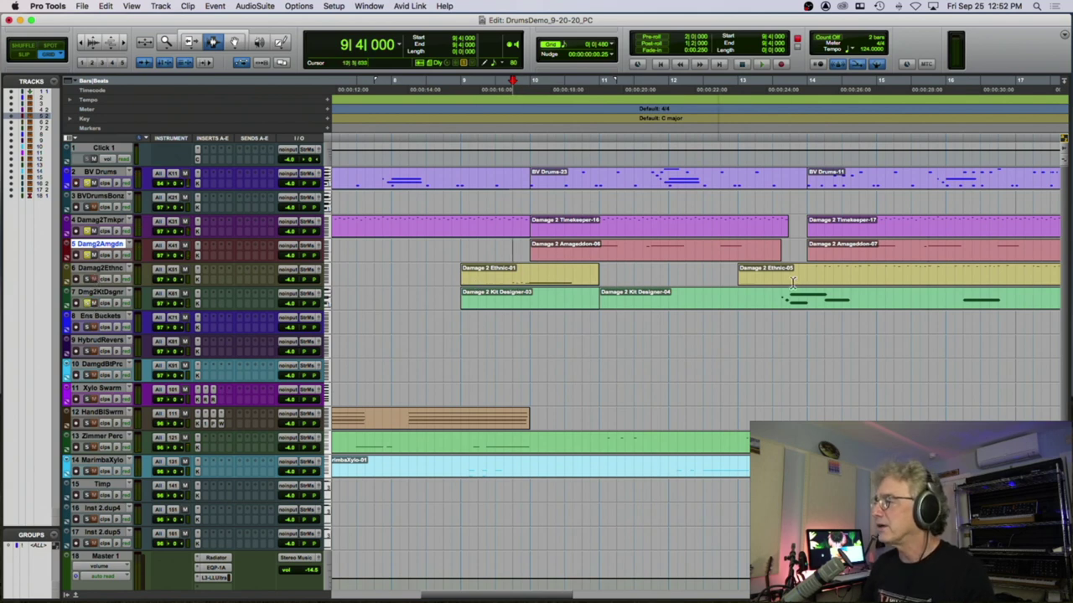
Add the Damage 2 Kit Designer track to the soloed layers and audition them from 12|1|000 and from 13|3|000.
click(738, 303)
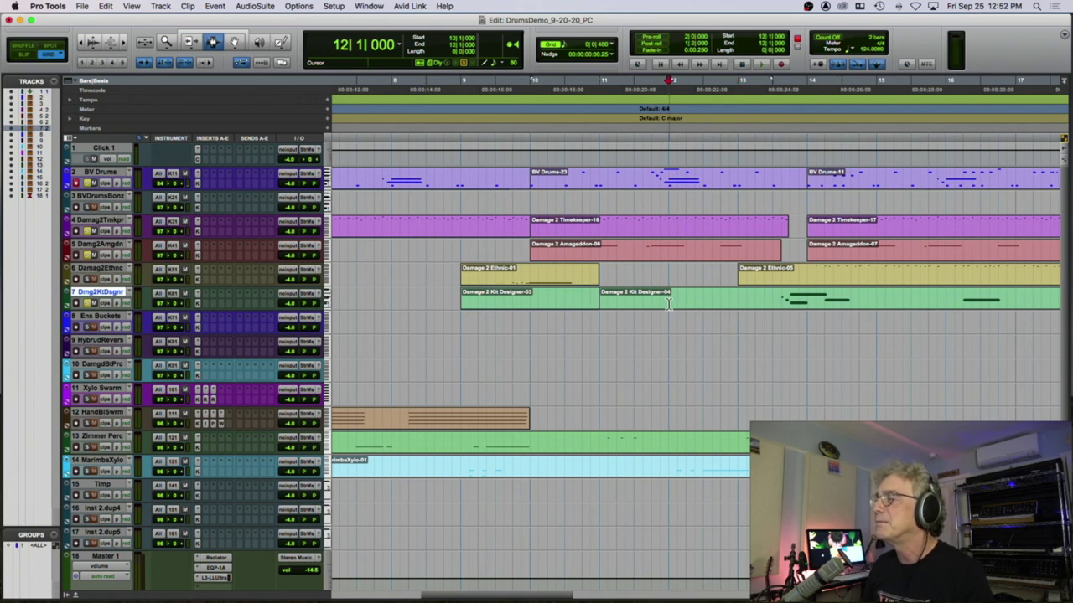
key(space)
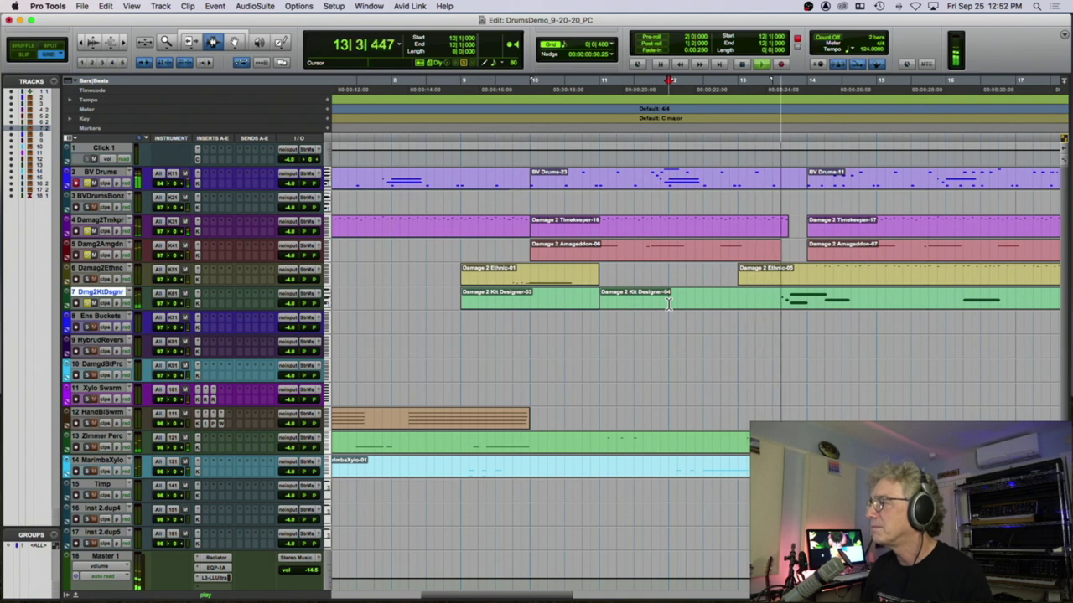
key(space)
click(766, 298)
click(774, 183)
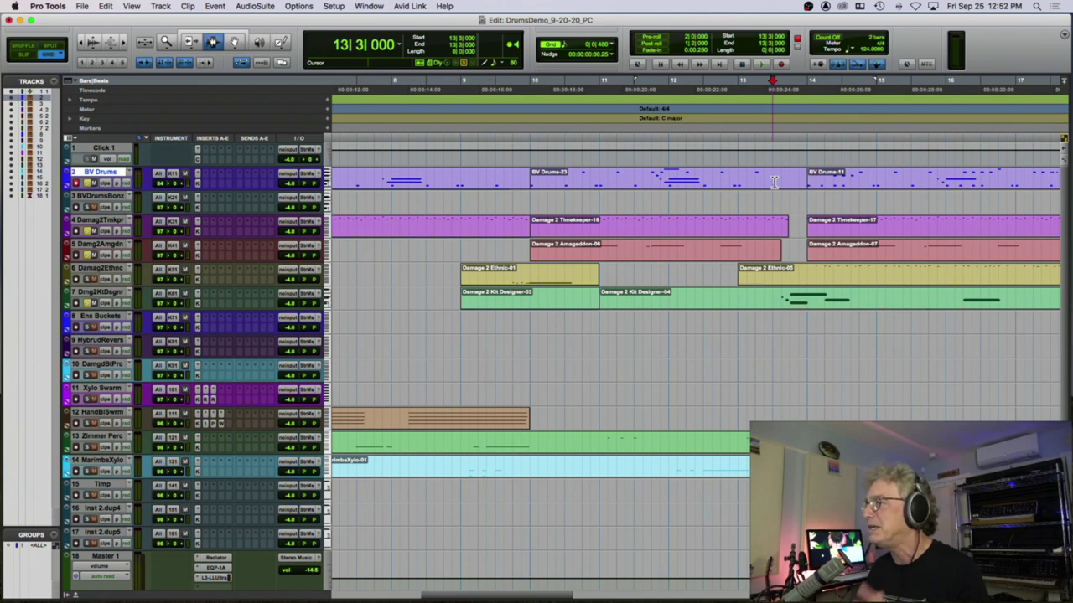
key(space)
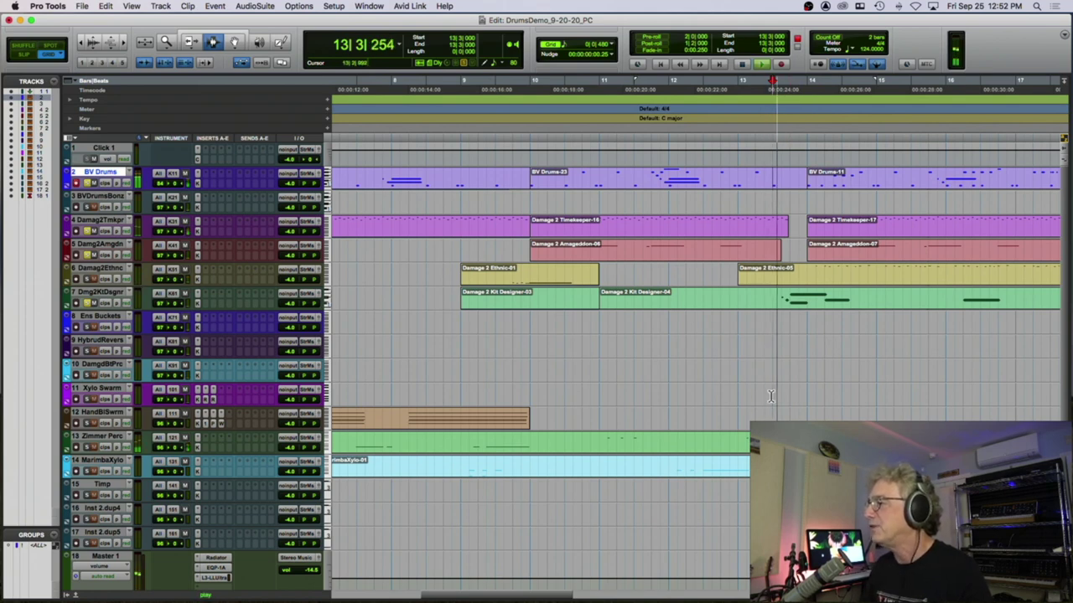
key(space)
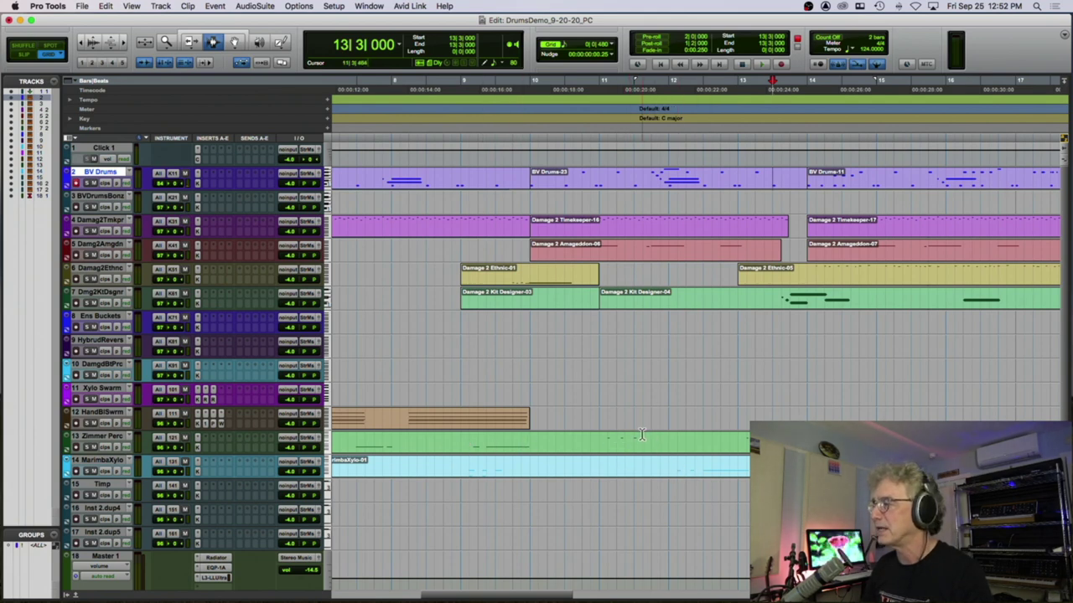
Play the full arrangement from 10|1|000 with all solos cleared.
click(529, 441)
key(space)
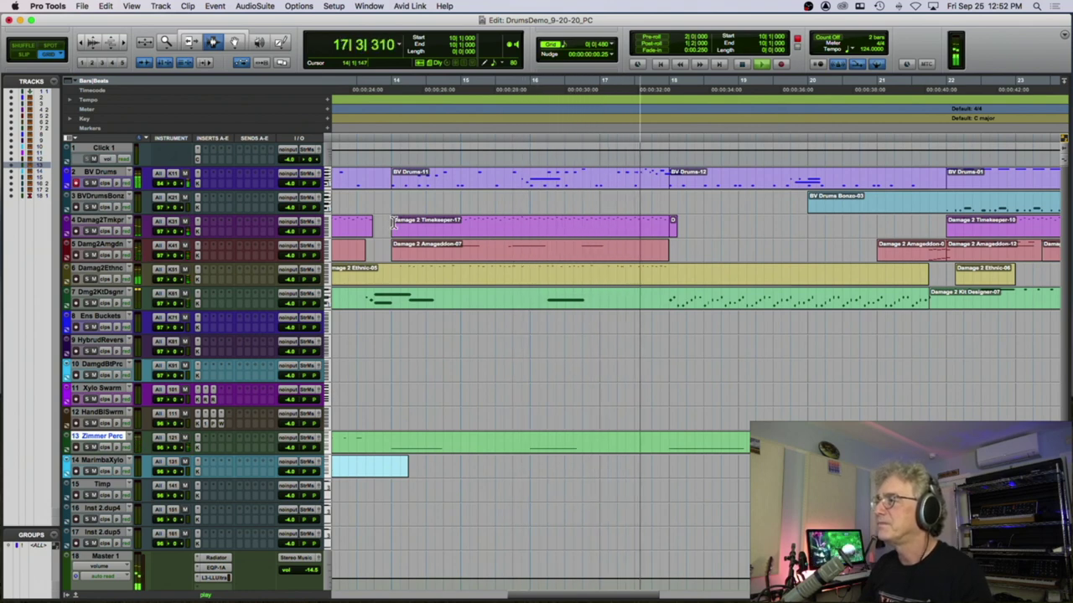
key(space)
Solo the BV Drums, BV Drums Bonzo and Damage 2 Amageddon tracks and audition them together from 14|1|000.
click(394, 222)
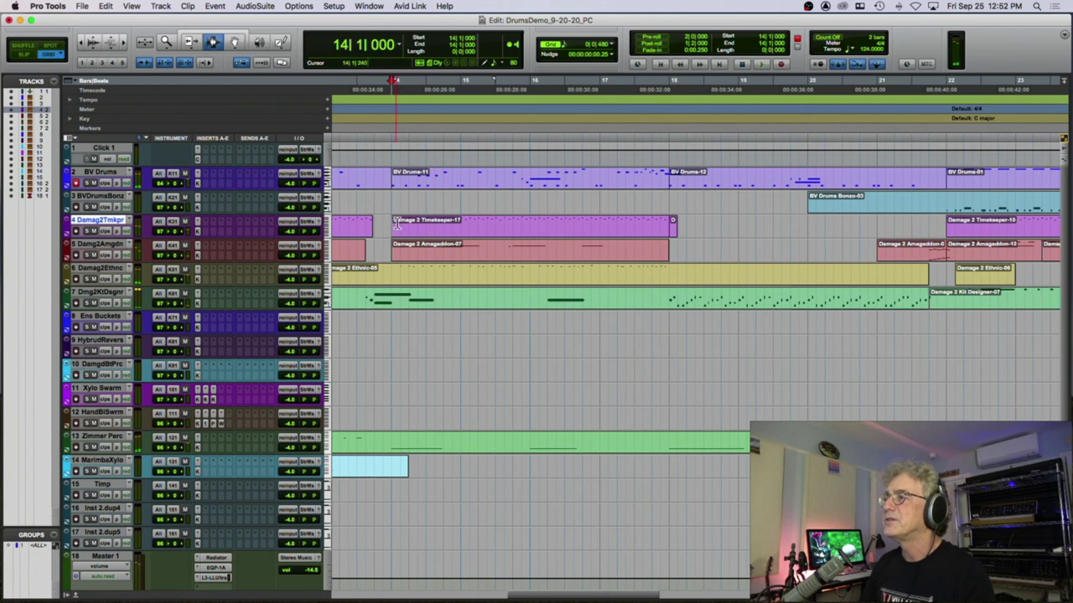
click(392, 177)
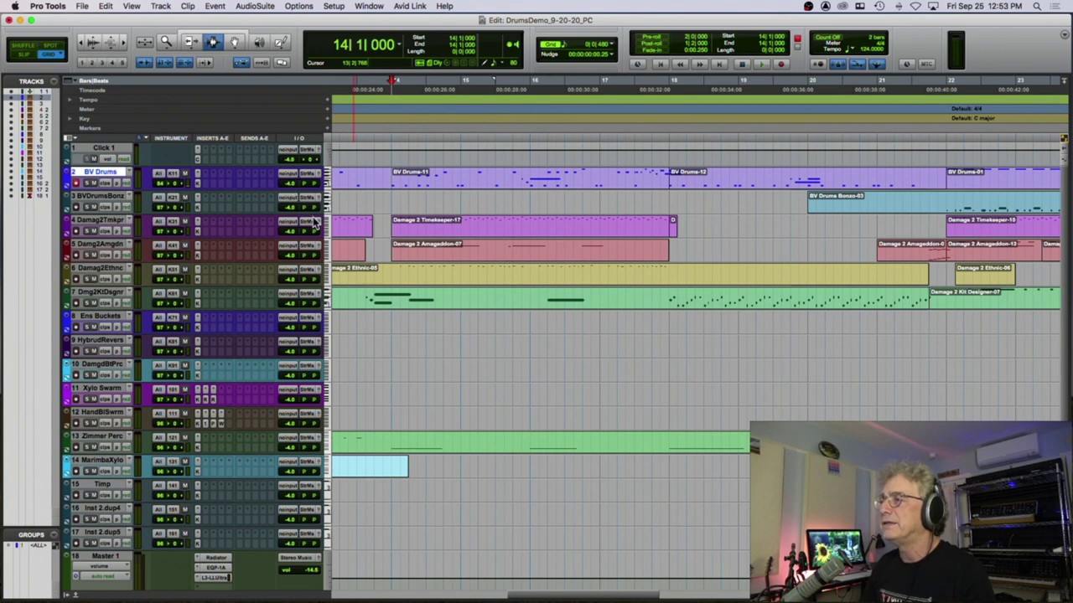
double_click(415, 254)
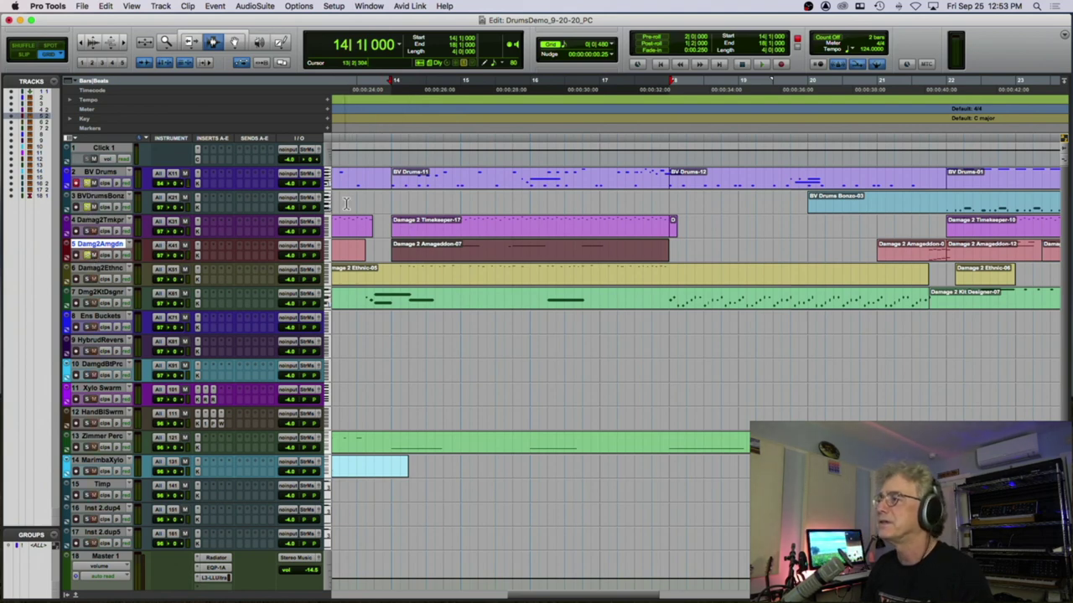
click(393, 196)
key(space)
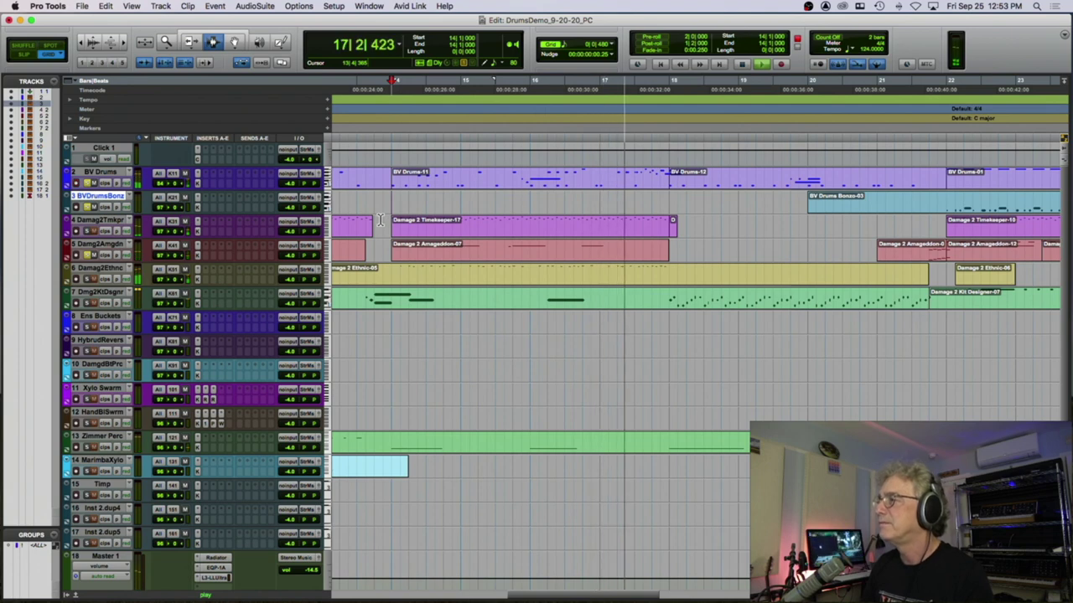
key(space)
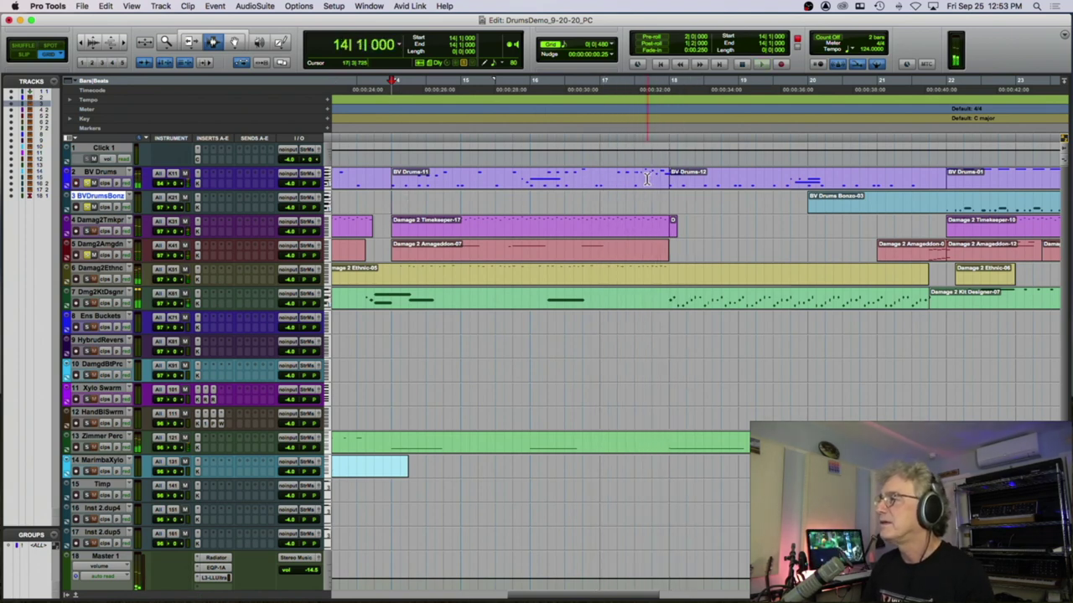
Audition the end of the BV Drums-11 clip with the soloed tracks from 17|3|000.
click(634, 179)
key(space)
key(space)
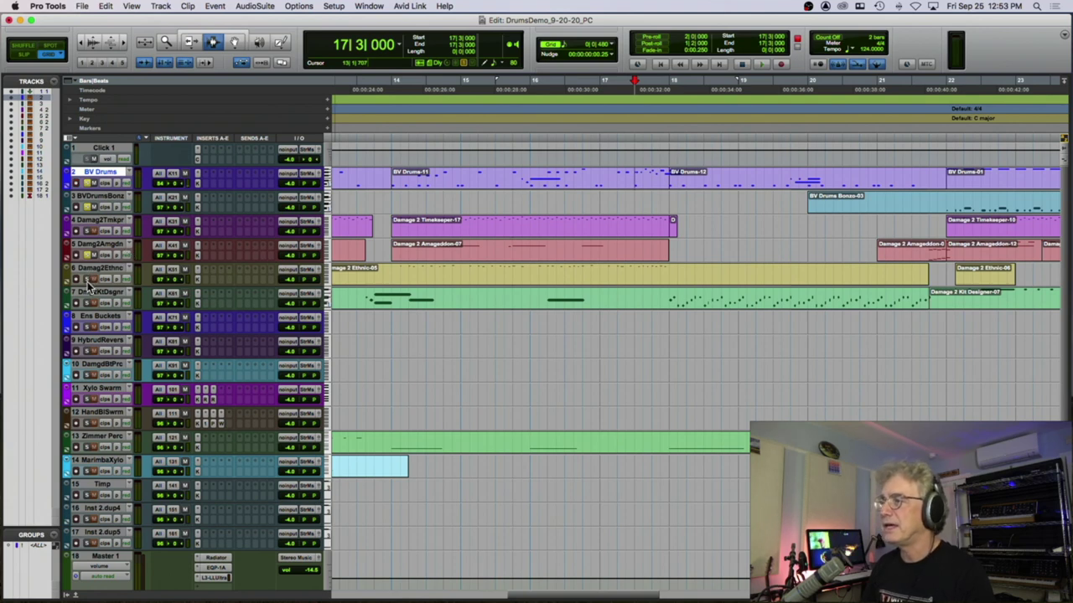
Add the Damage 2 Ethnic track to the soloed tracks and audition the combined layers from 14|1|000.
click(388, 269)
key(space)
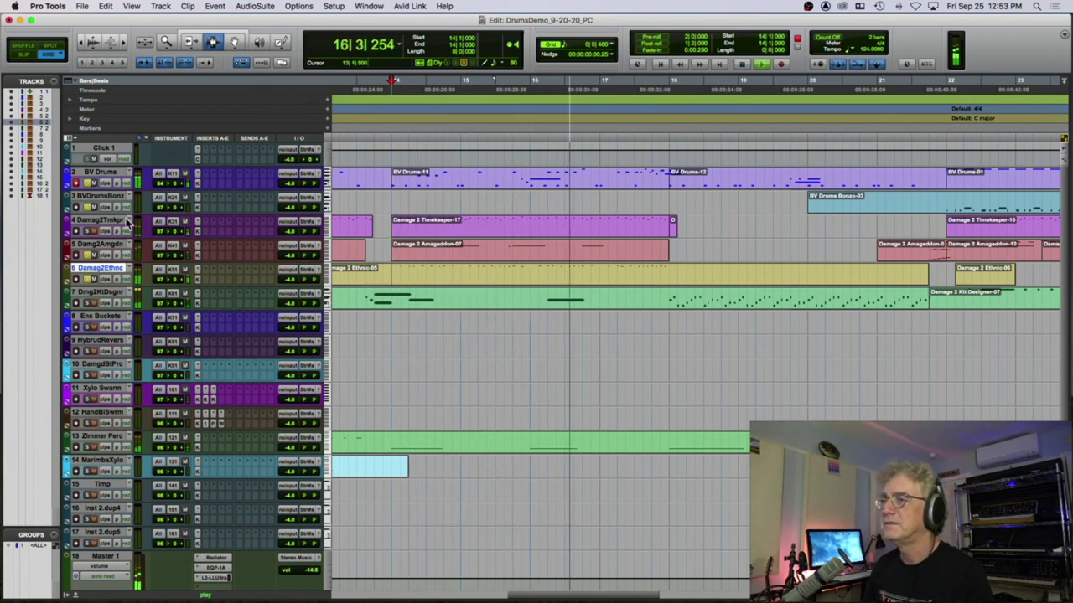
key(space)
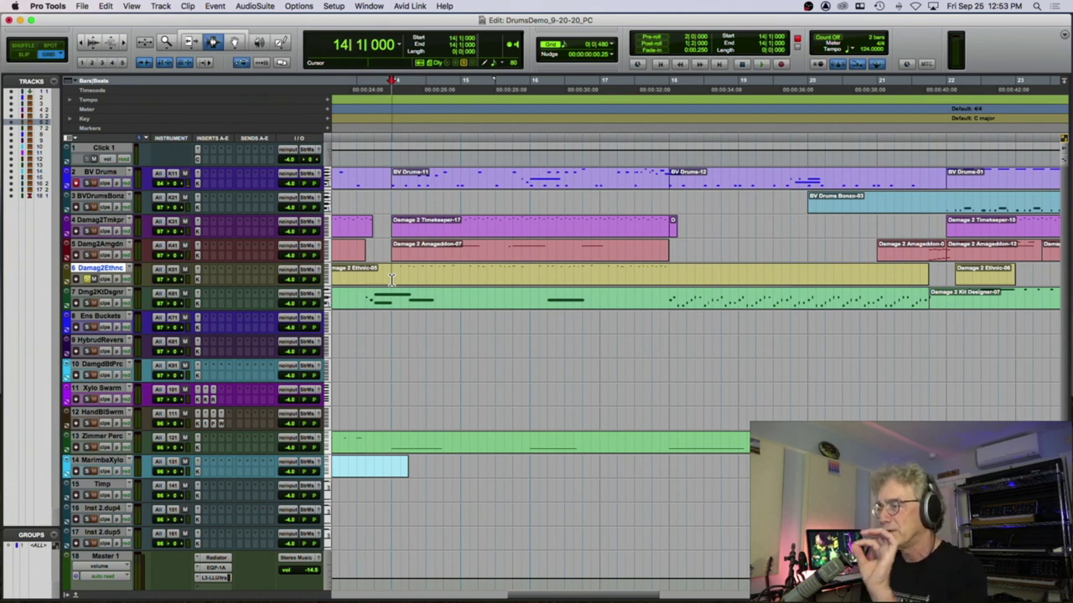
Audition the Damage 2 Ethnic track on its own from 14|1|000.
key(space)
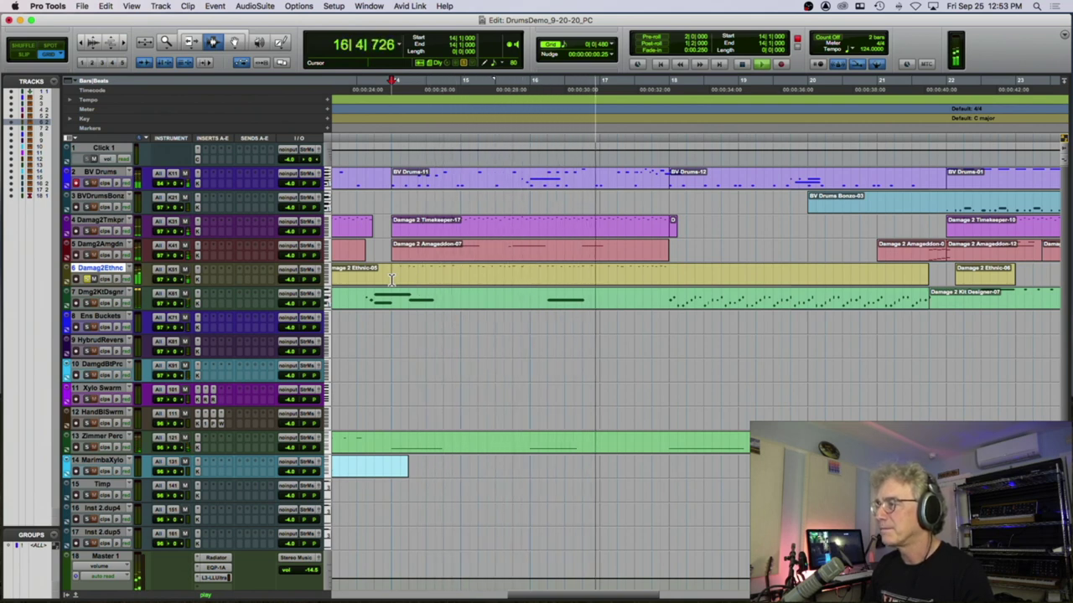
key(space)
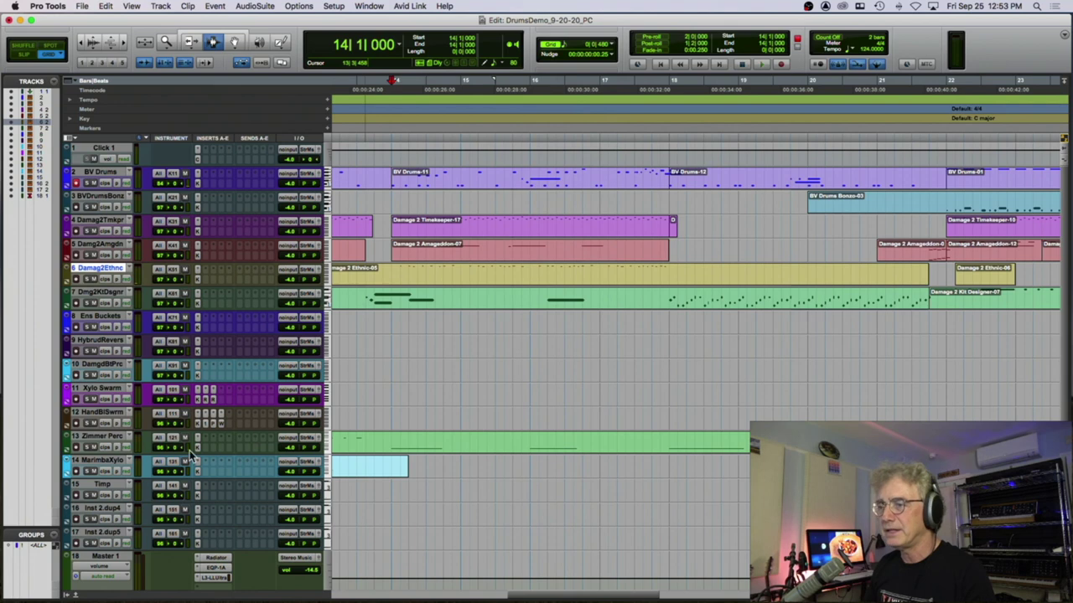
Set the playback start at 14|1|000 on the Zimmer Perc track and play the arrangement with all solos cleared.
click(528, 449)
key(space)
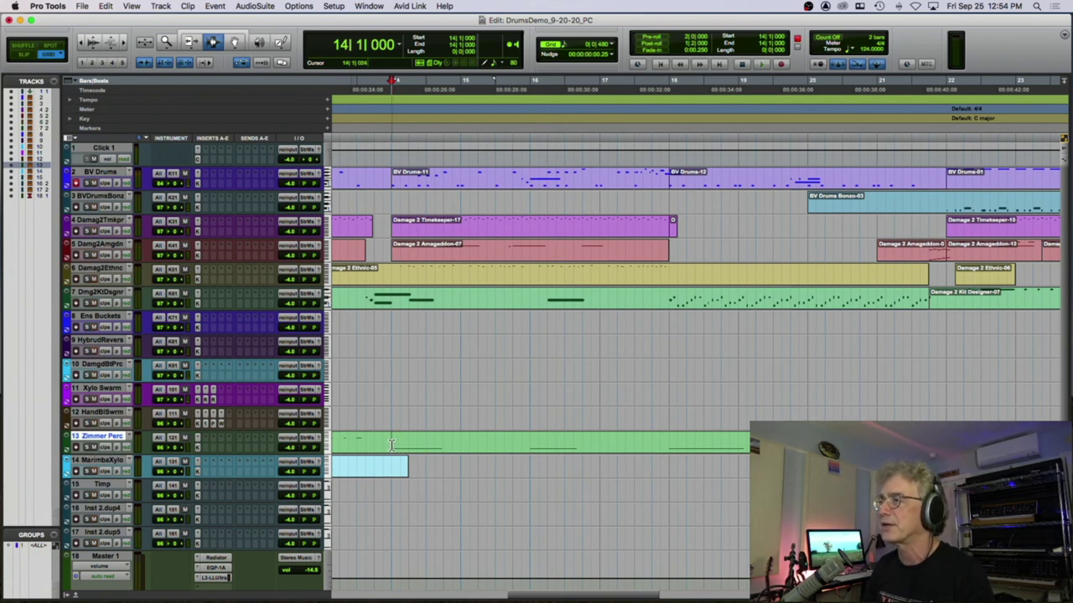
key(space)
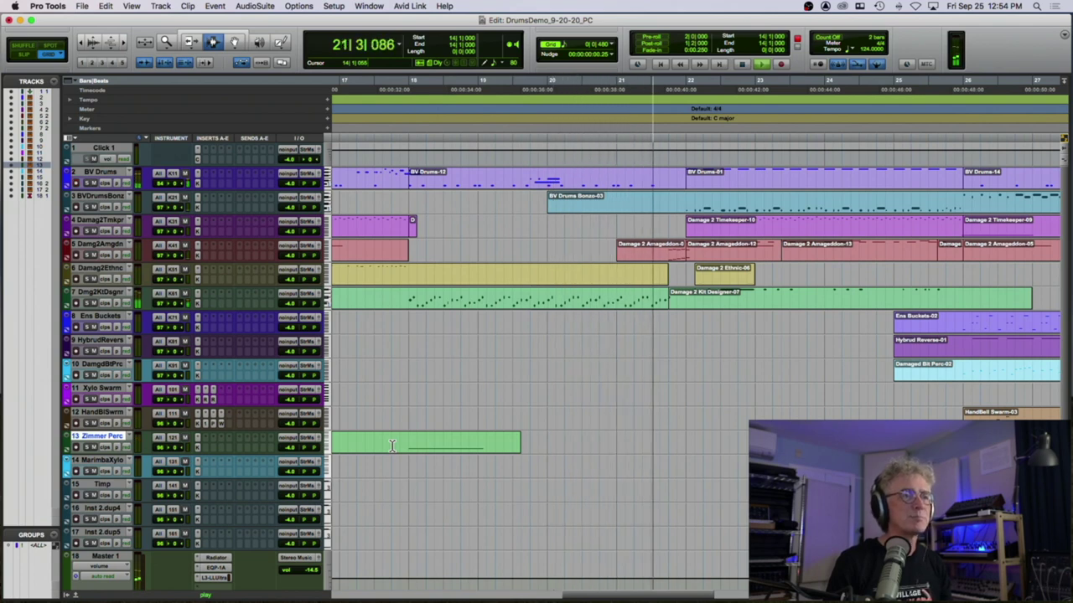
key(space)
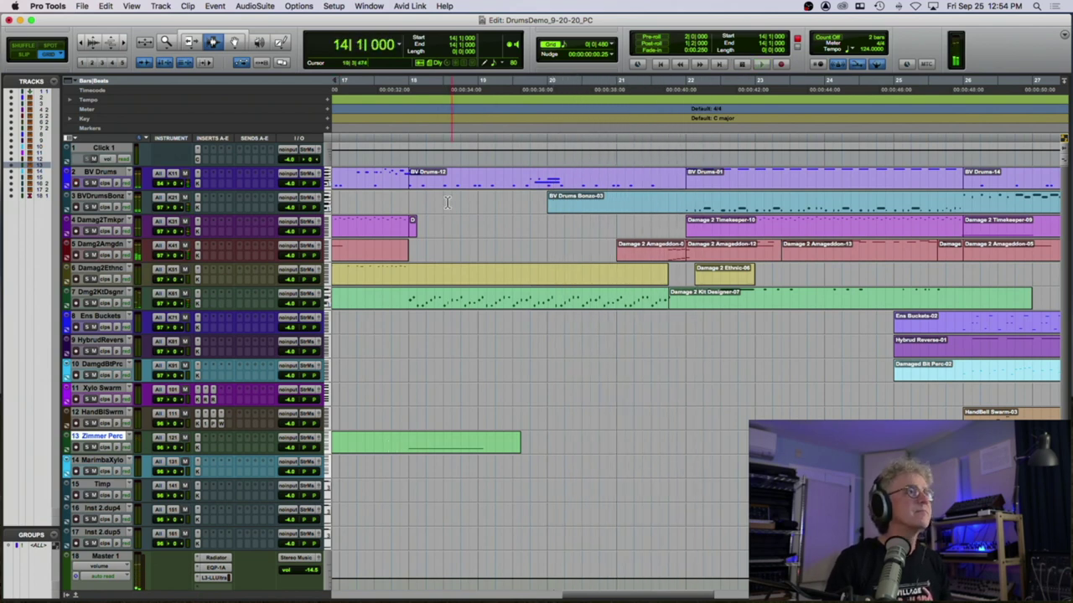
Solo the BV Drums track, audition it from 18|1|000, and add the Damage 2 Kit Designer track to the solo.
click(409, 180)
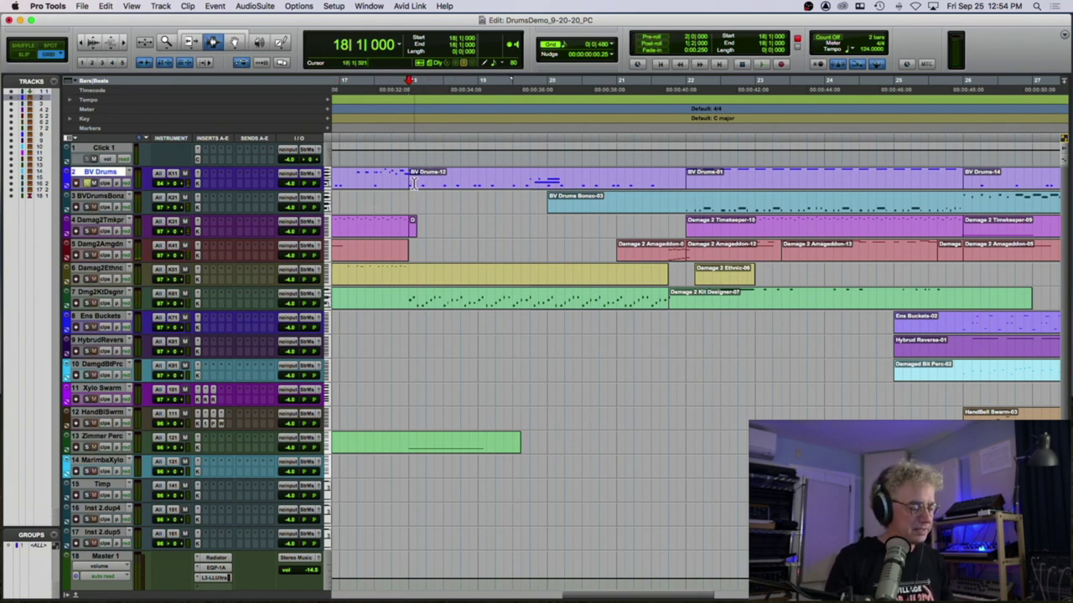
key(super+bracketright)
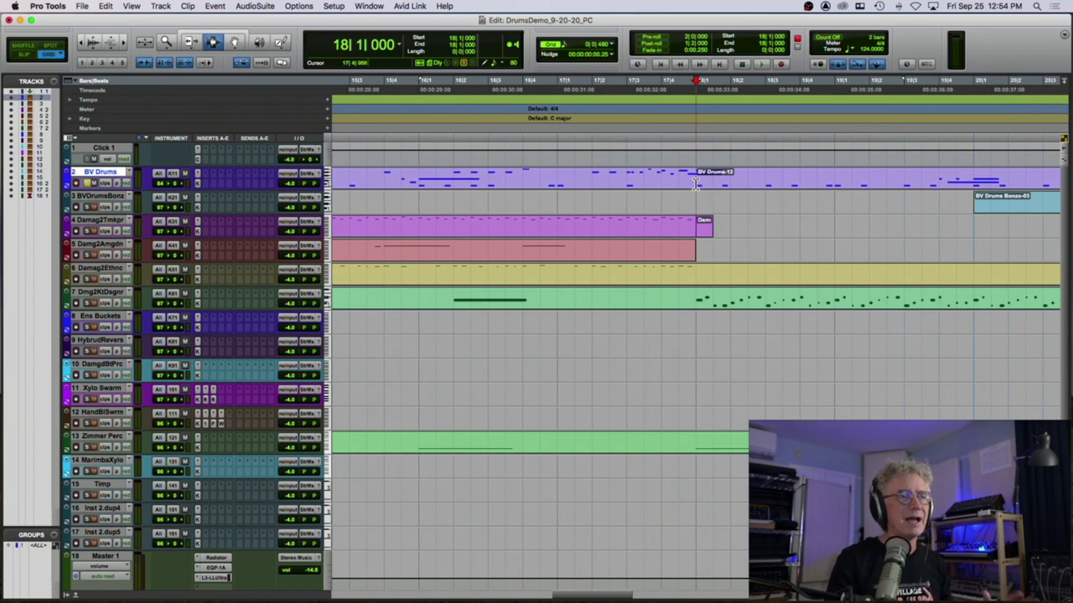
scroll(695, 182, right, 5)
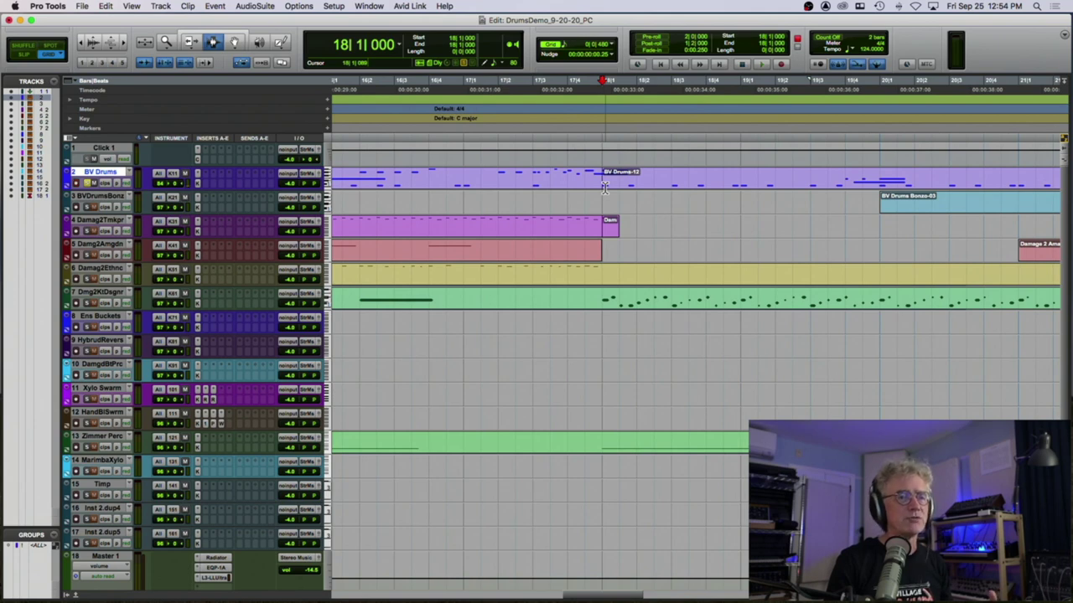
key(space)
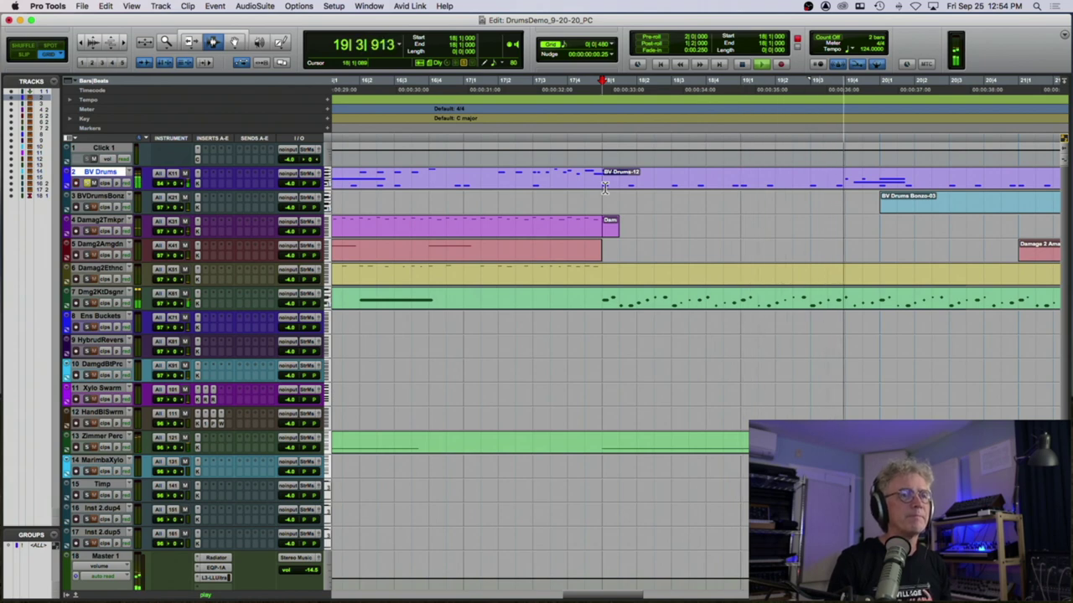
scroll(604, 186, right, 2)
key(space)
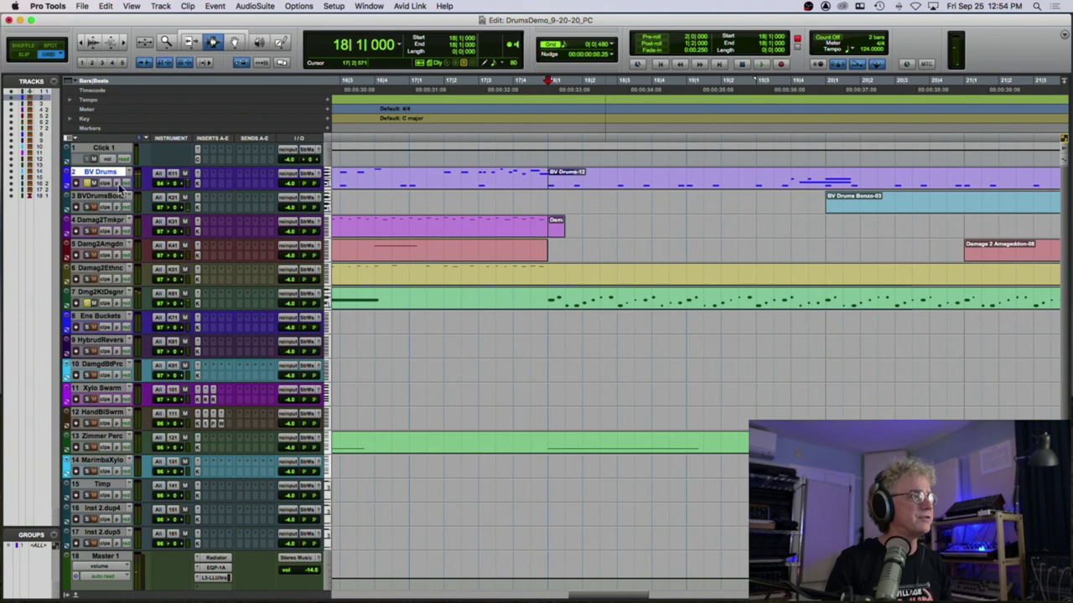
Open the Kit Designer track's Kontakt instrument, audition its pads with only that track soloed from 18|1|000, and close the plug-in window.
click(198, 302)
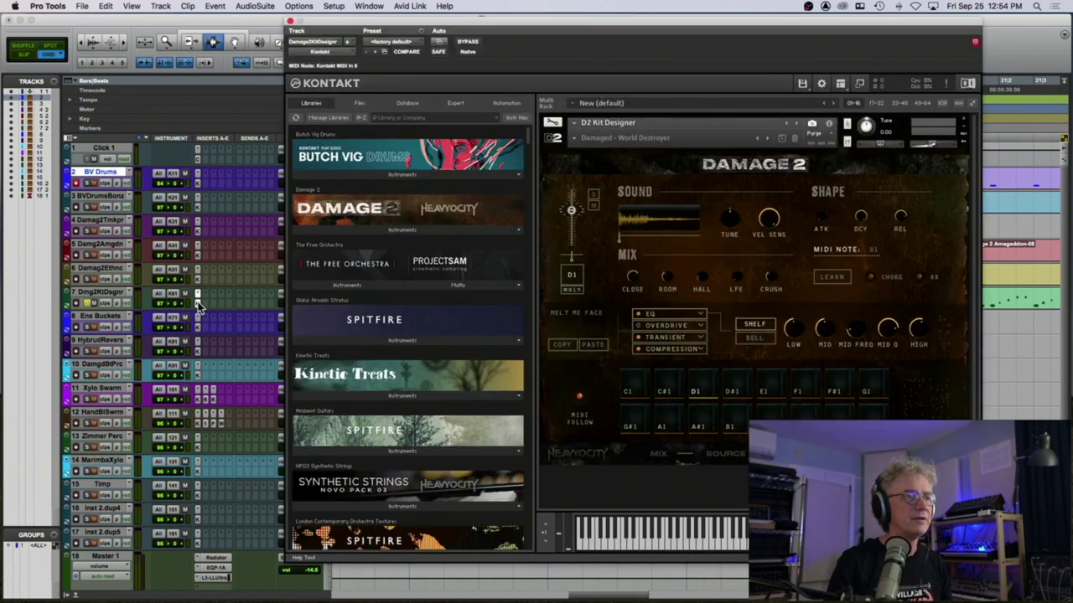
key(space)
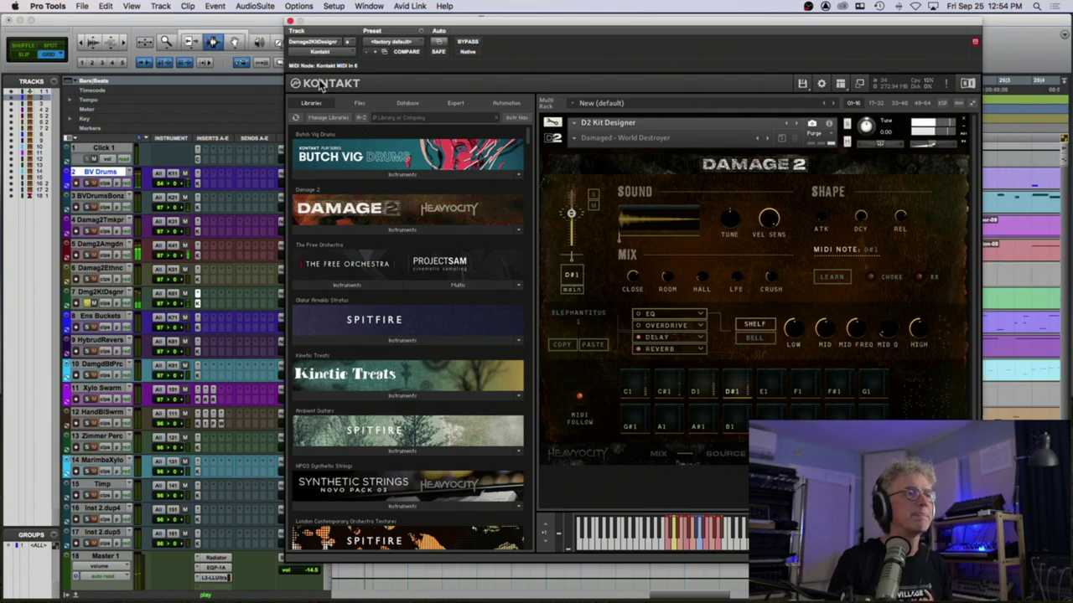
click(290, 21)
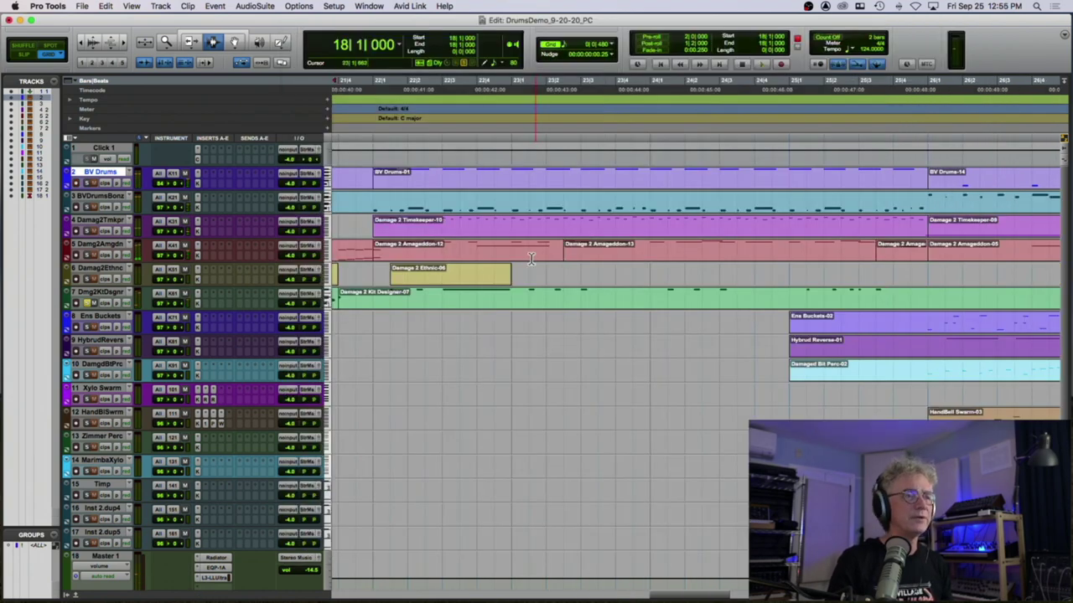
Highlight the BV Drums-12 clip and the Kit Designer clip around bar 18 to compare their parts.
click(369, 279)
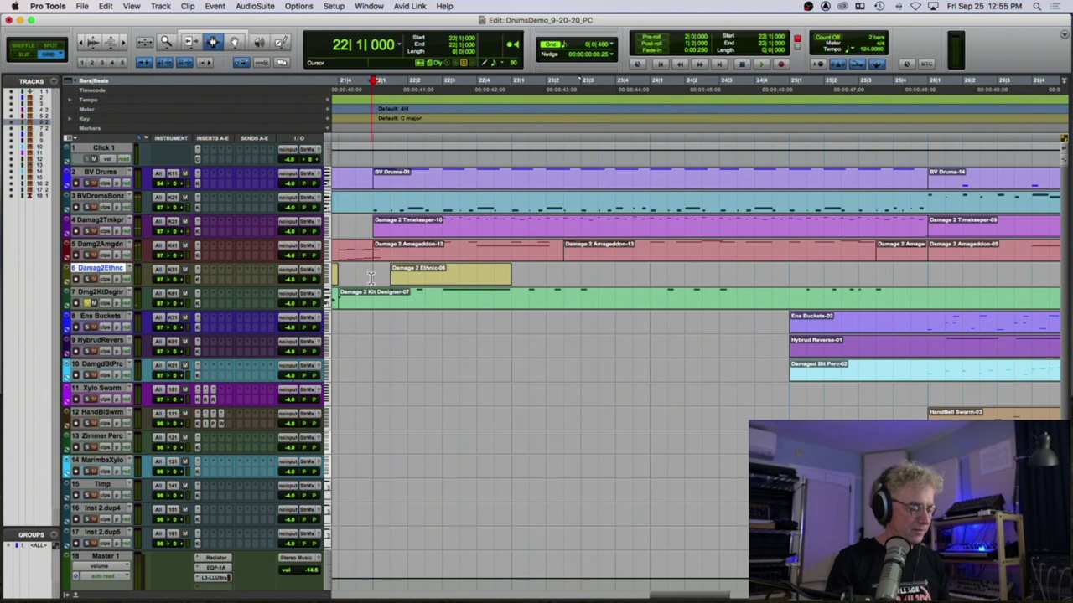
key(r)
key(r)
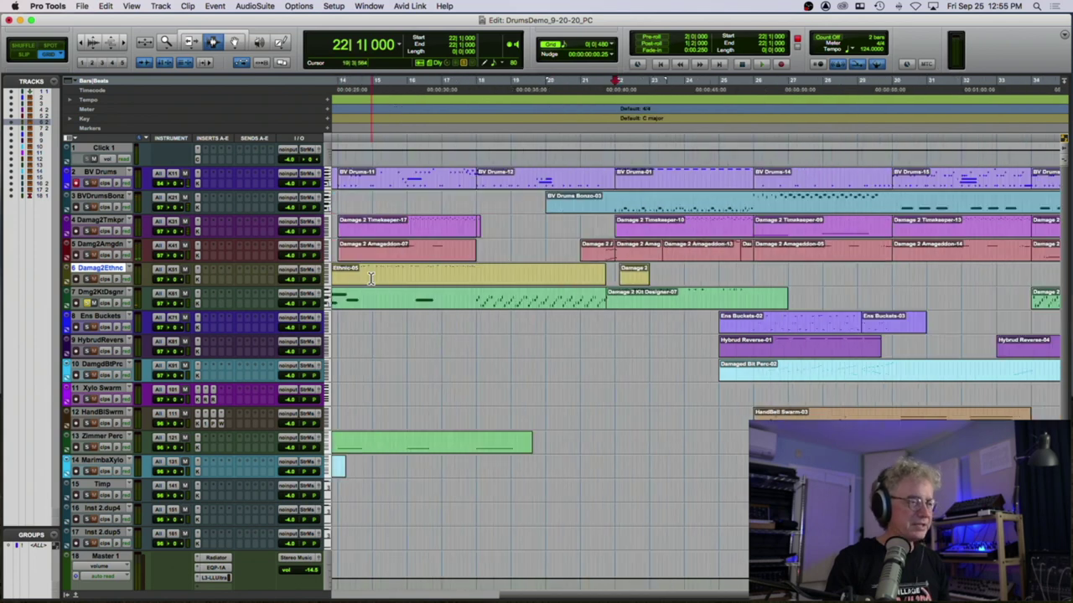
click(612, 293)
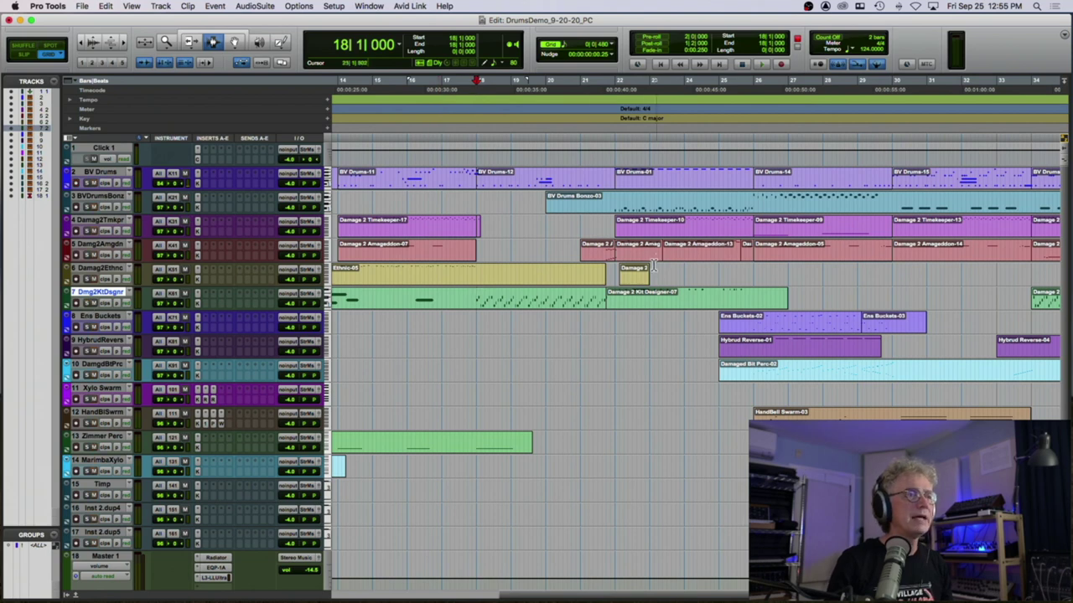
double_click(515, 183)
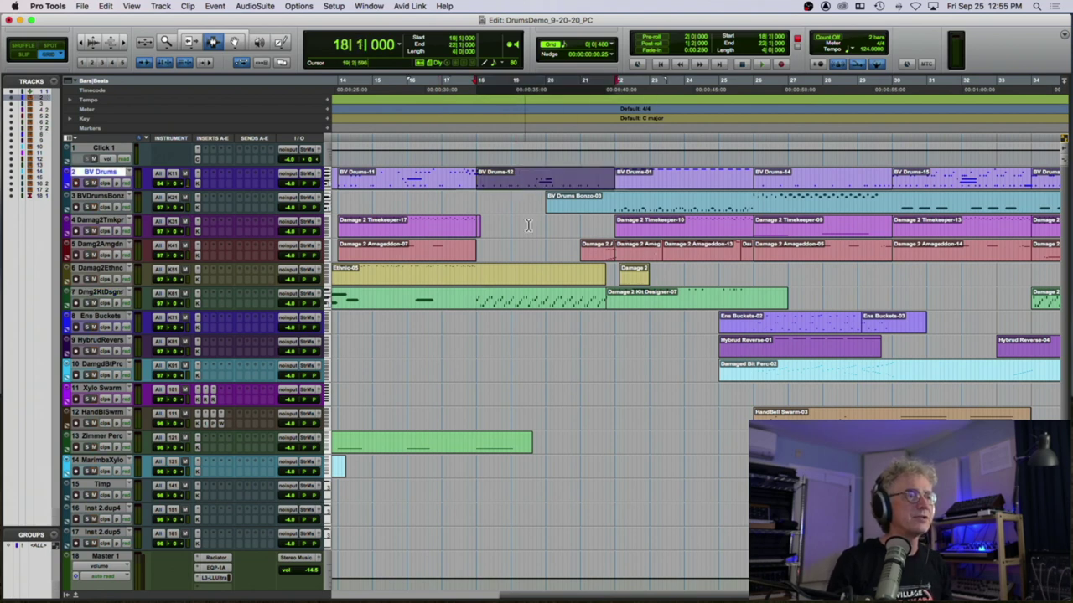
double_click(542, 301)
Audition the Damage 2 Amageddon fill from 21|3|480 with its track soloed.
click(601, 251)
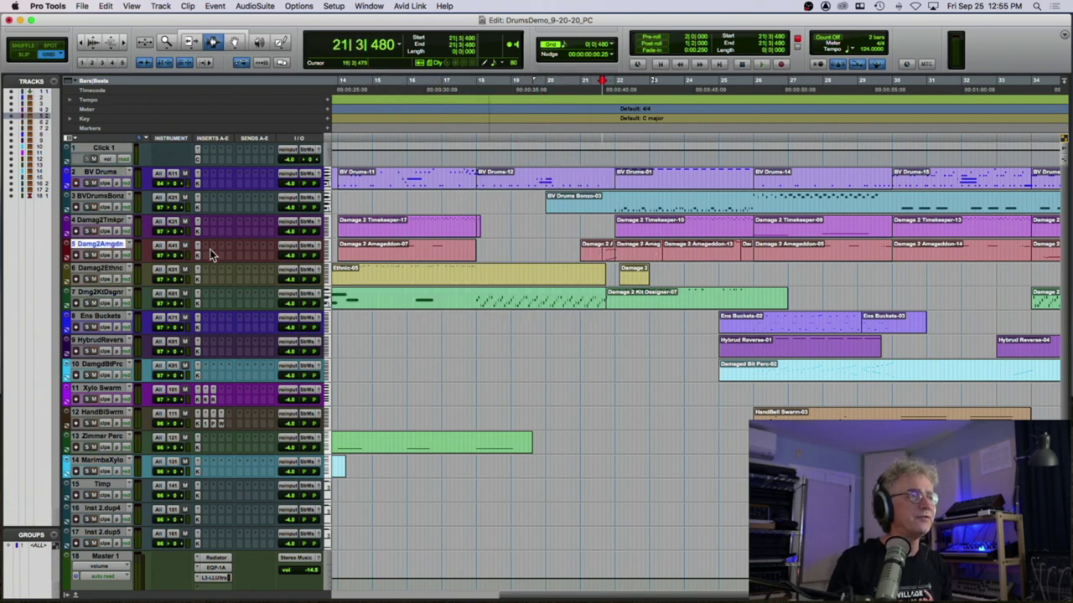
key(space)
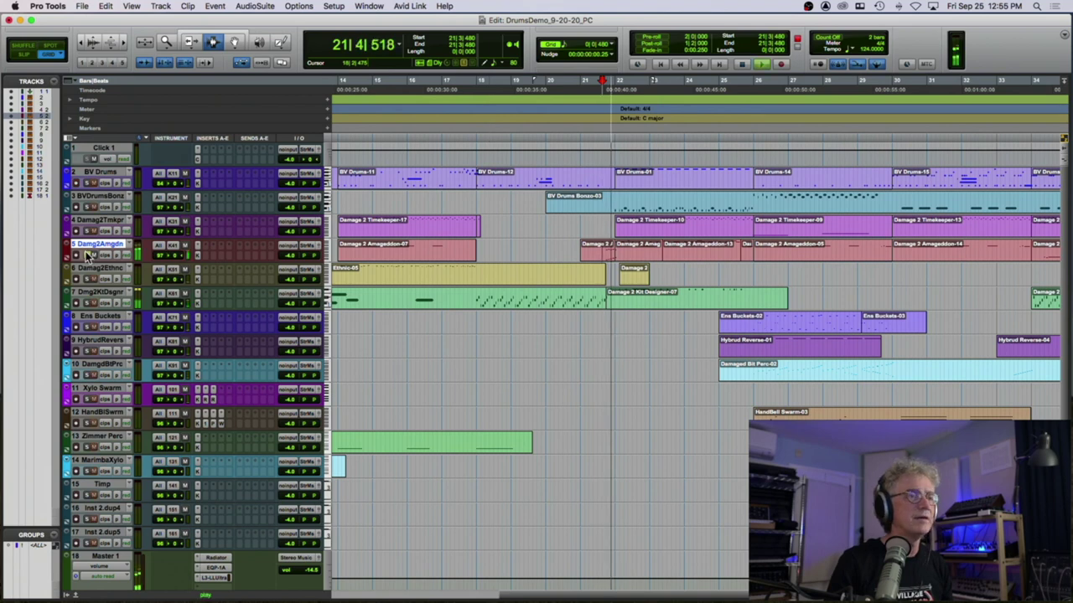
key(space)
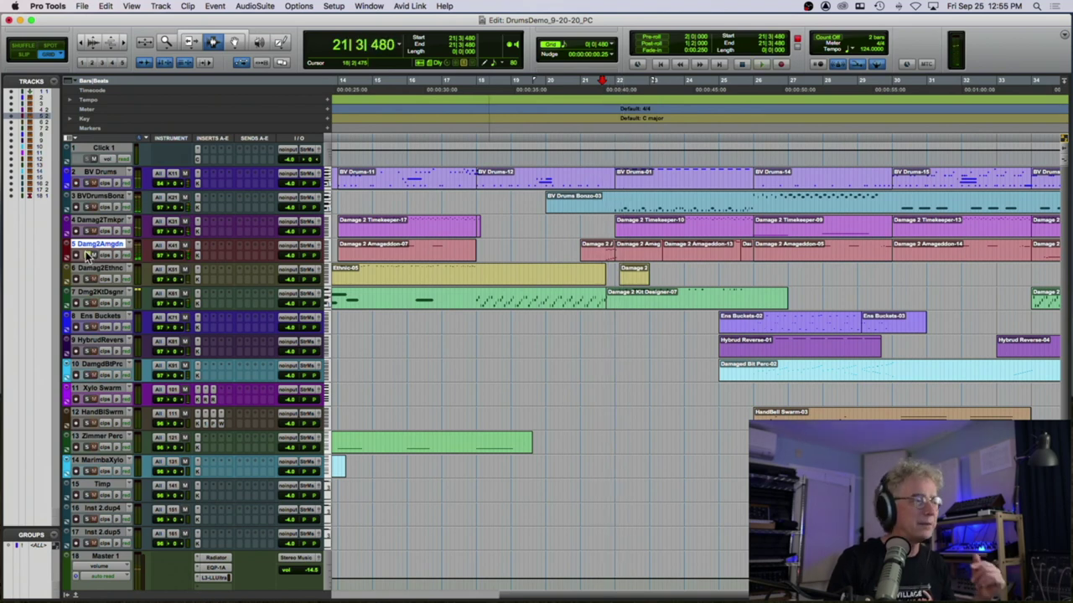
Play from the start of the Damage 2 Amageddon-08 clip at 21|1|000 and move the playback start to 22|1|000.
key(super+bracketright)
key(super+bracketright)
key(super+bracketright)
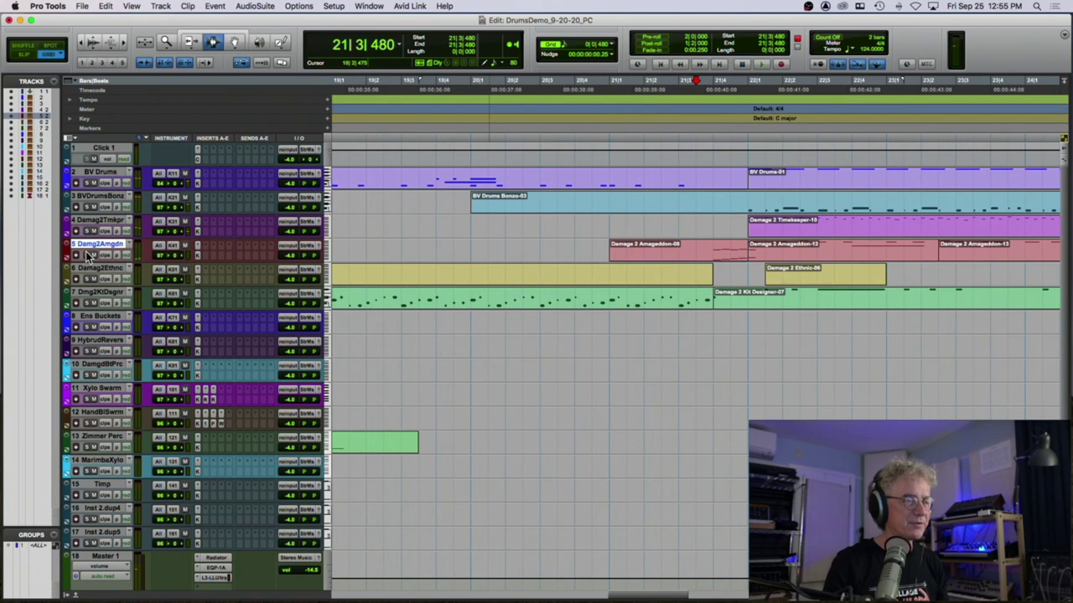
key(space)
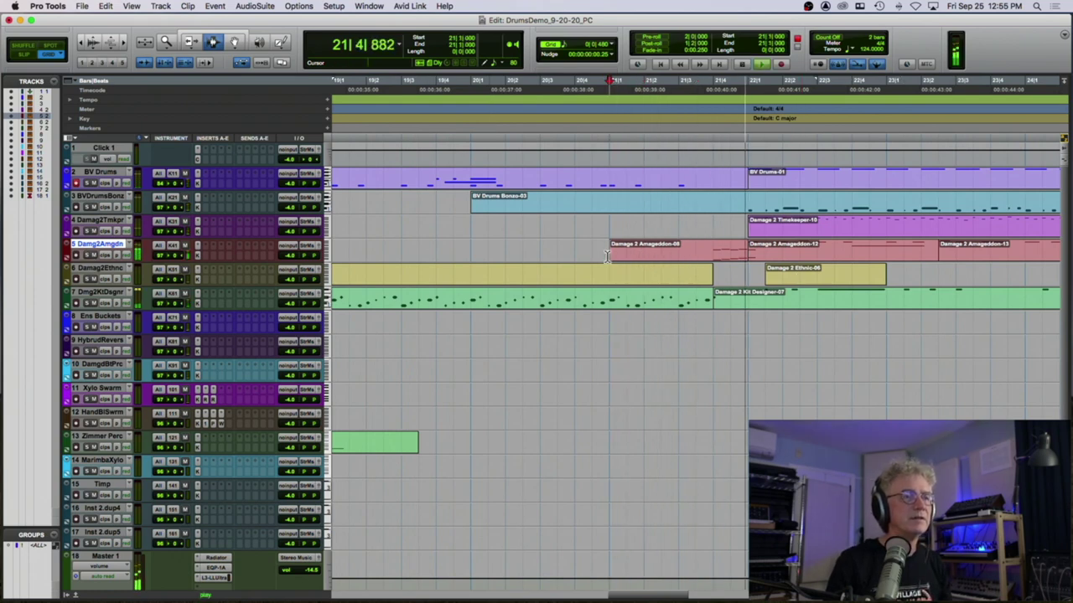
click(741, 230)
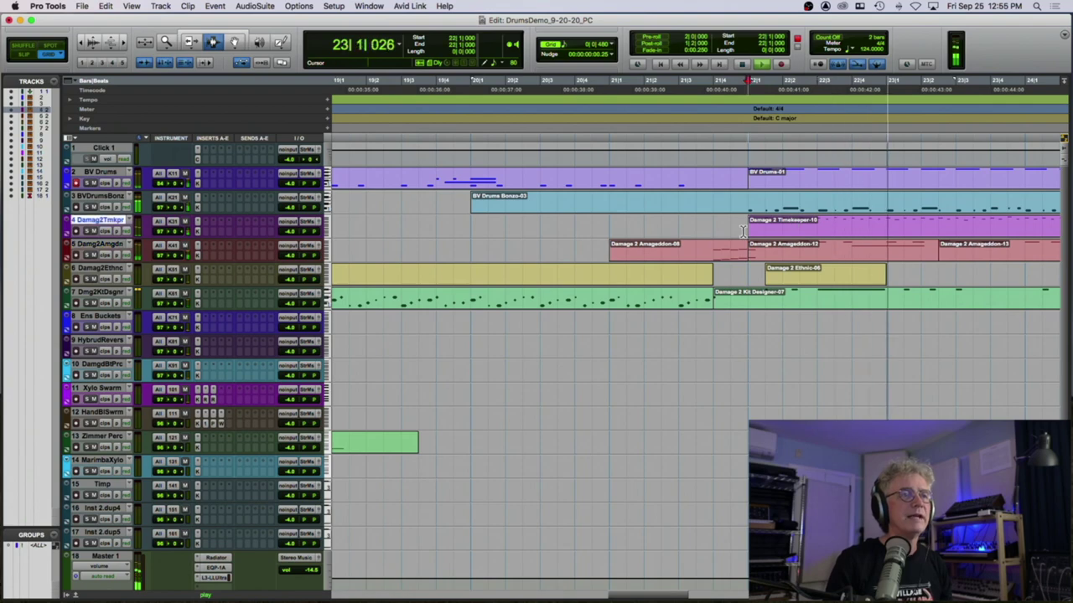
key(super+bracketleft)
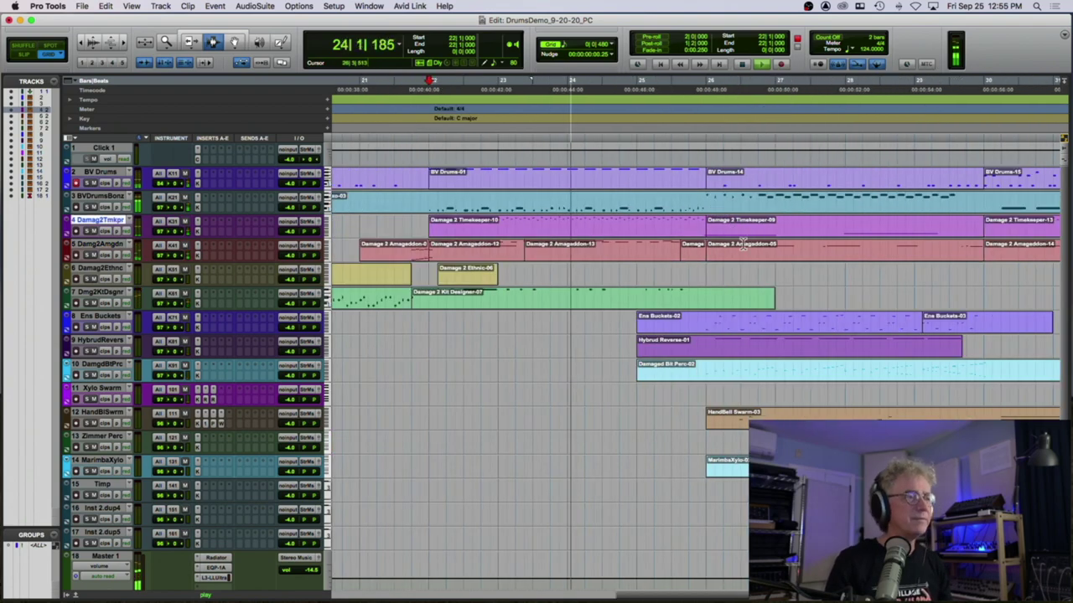
key(space)
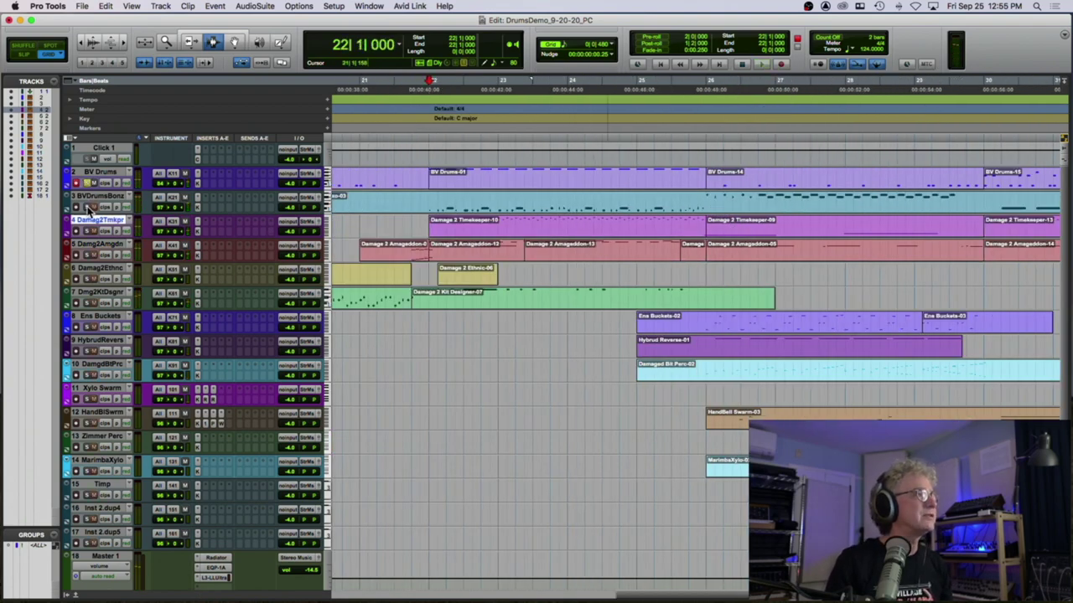
Solo the BV Drums and BV Drums Bonzo tracks and audition them together from 22|1|000.
click(430, 204)
key(space)
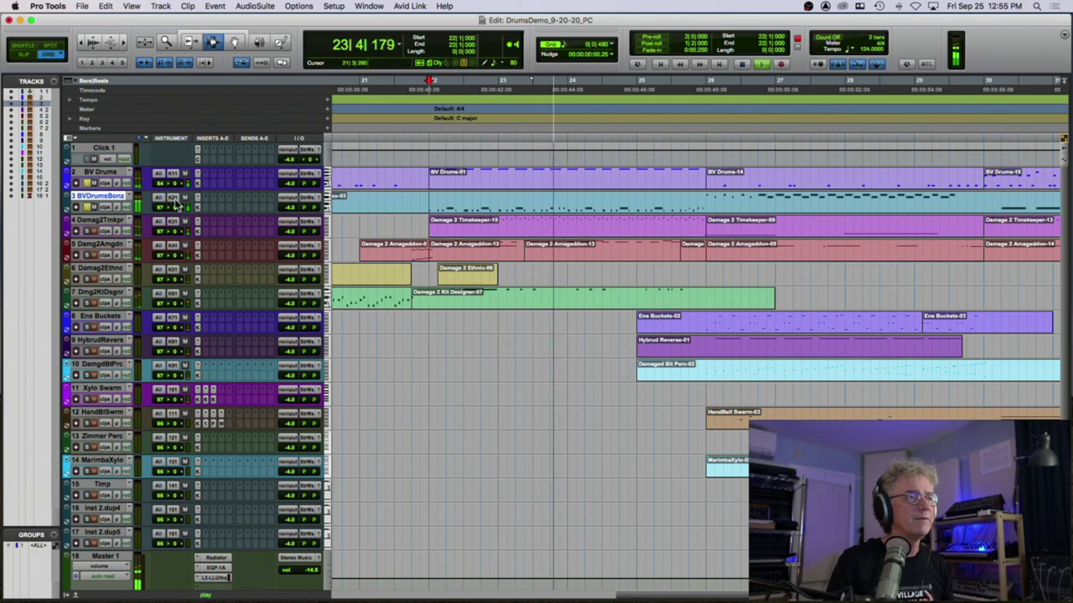
key(space)
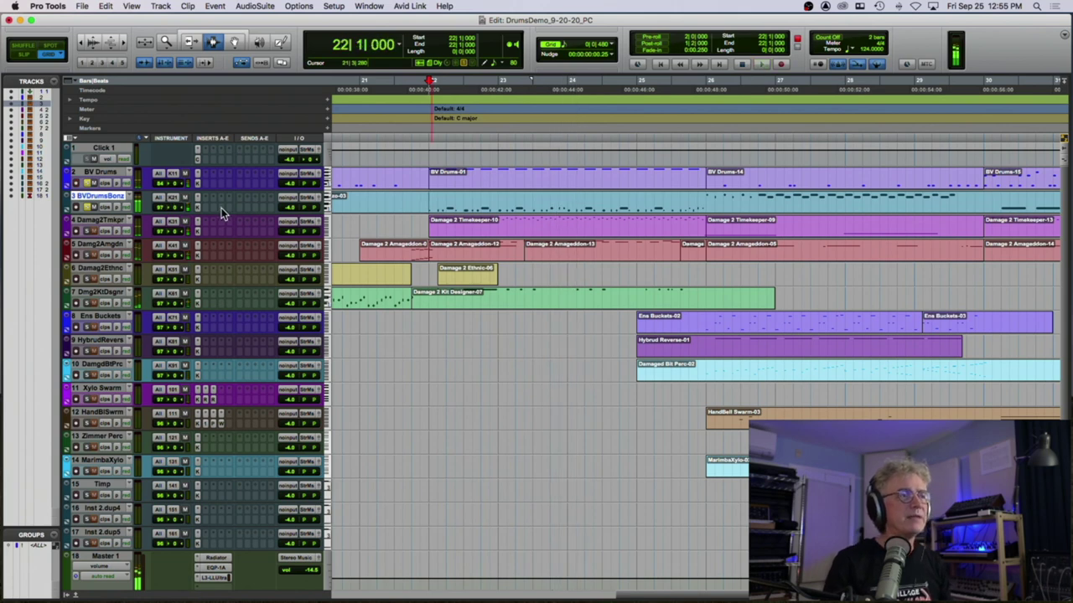
Disarm recording on the BV Drums track and return the playback start to 22|1|000 on the BV Drums Bonzo track.
double_click(452, 179)
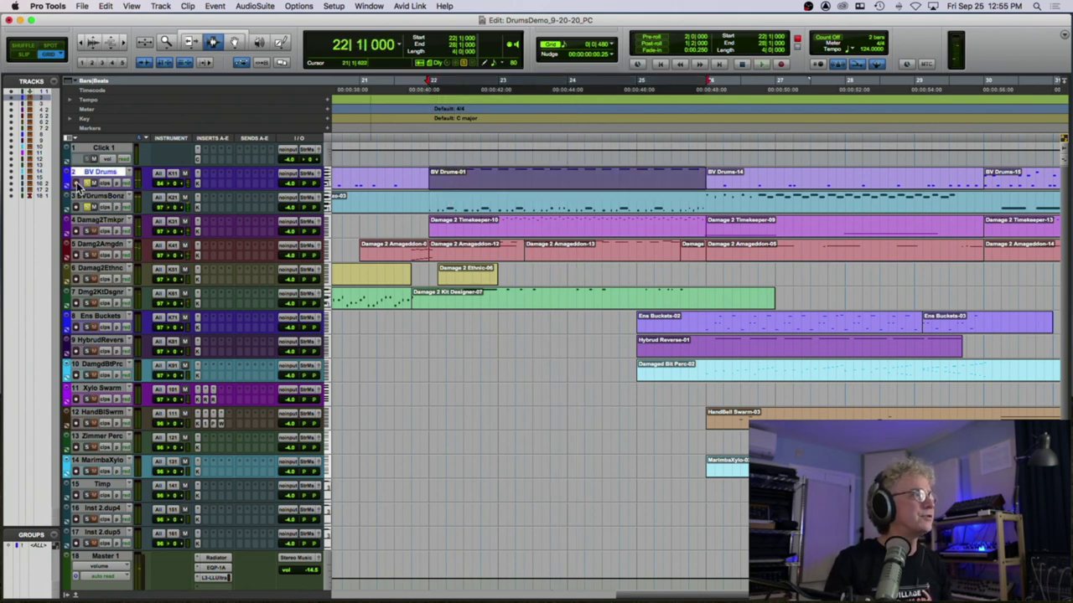
click(430, 202)
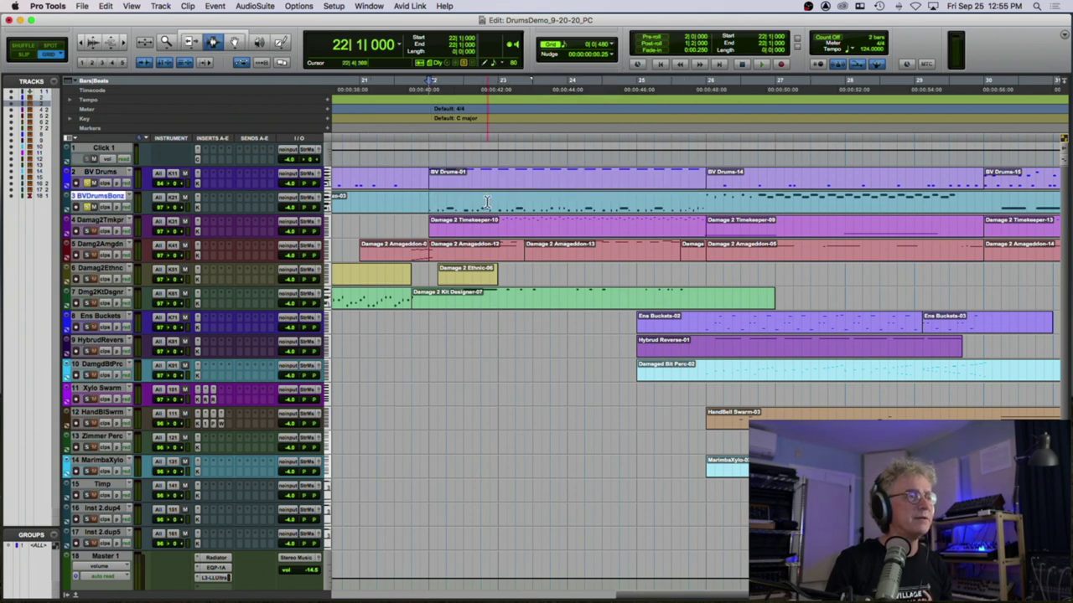
drag(453, 203, 611, 198)
click(435, 203)
Add the Damage 2 Timekeeper track to the solo, audition from 22|1|000, and replay it without BV Drums Bonzo.
key(space)
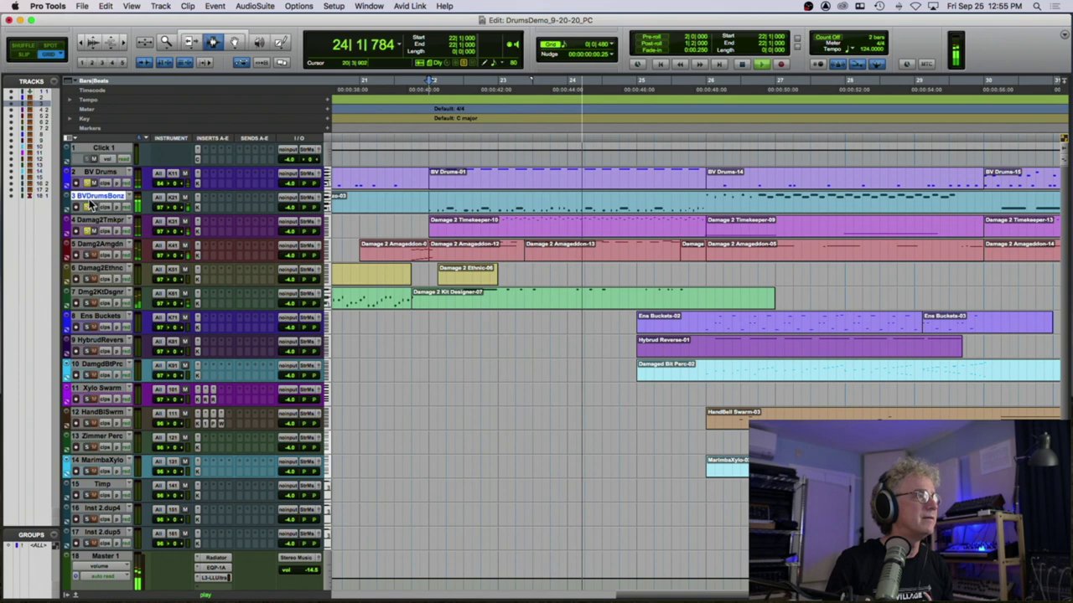
key(space)
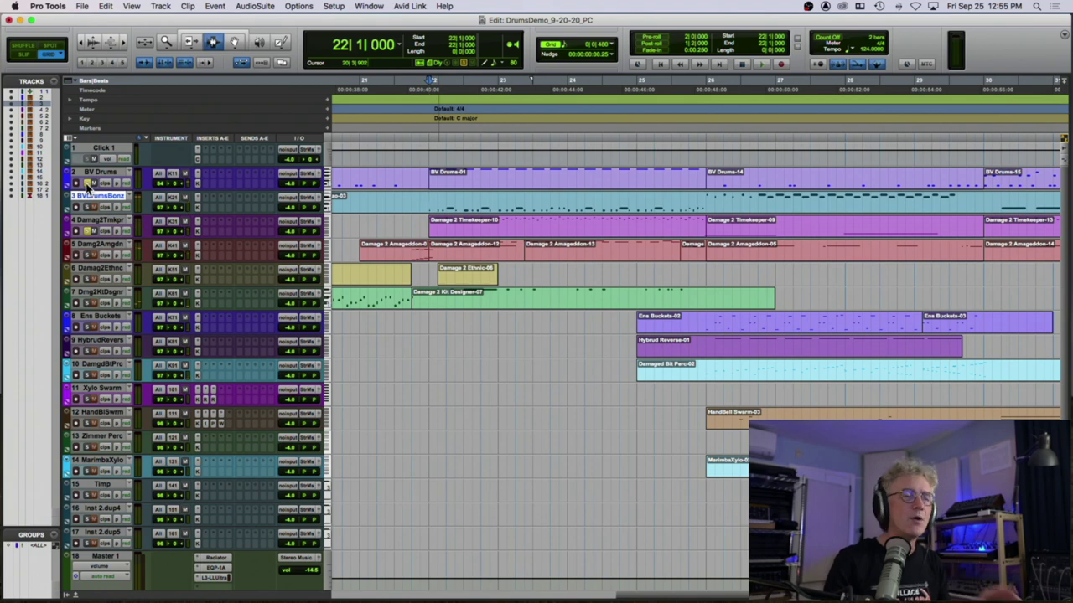
key(space)
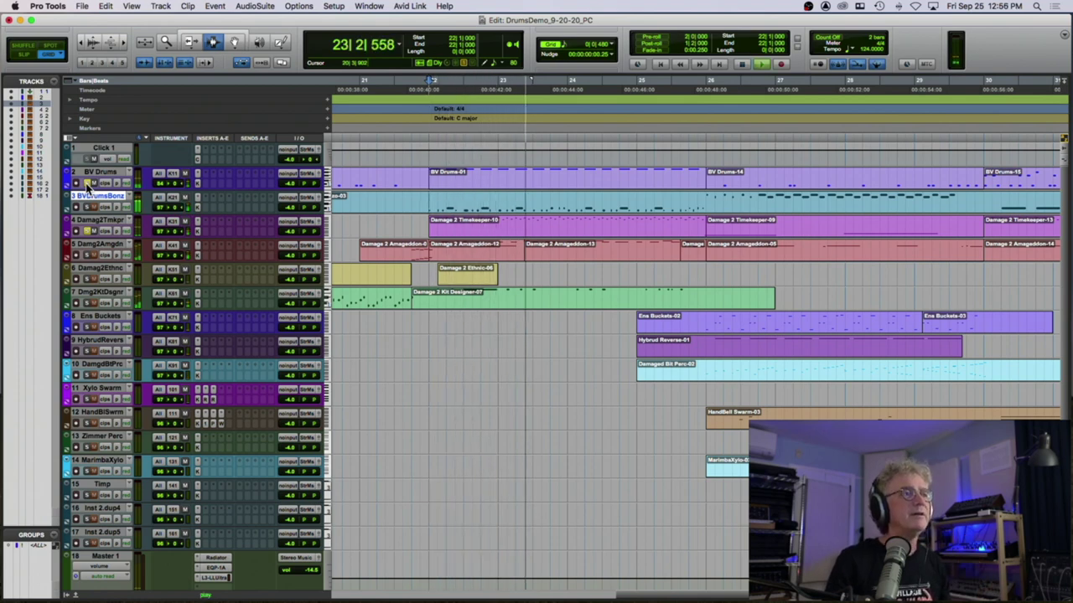
key(space)
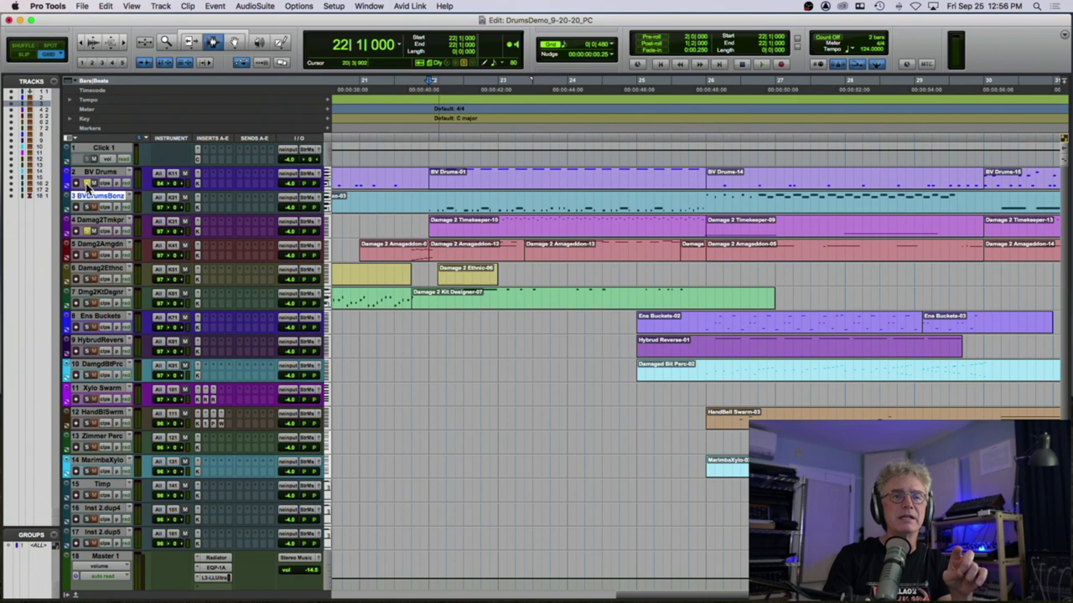
Solo BV Drums and Damage 2 Amageddon, audition them from 22|1|000, and replay with Damage 2 Timekeeper added to the solo.
double_click(483, 228)
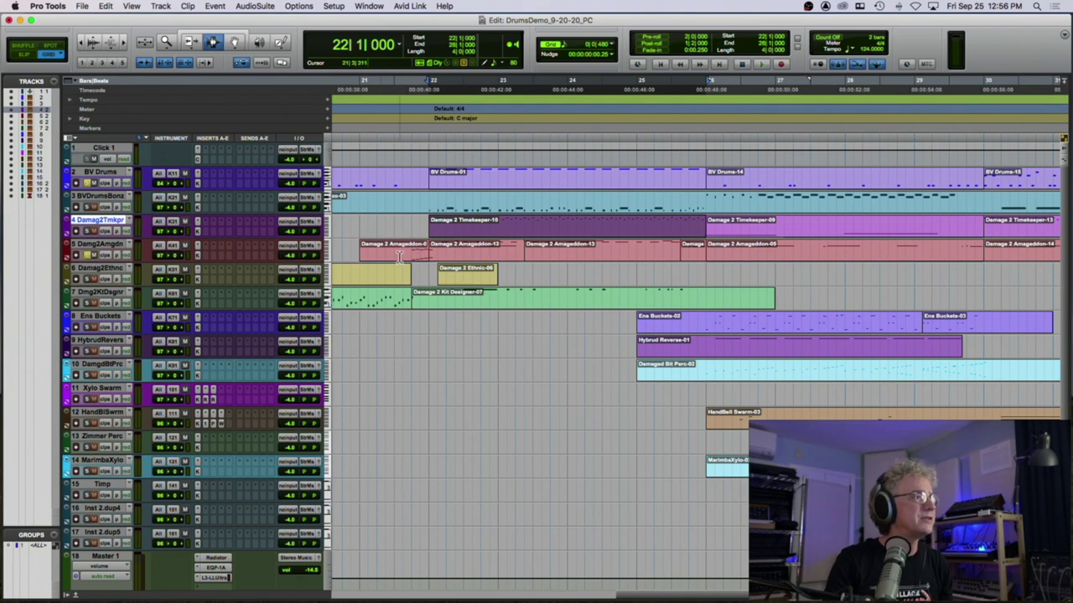
click(433, 252)
key(space)
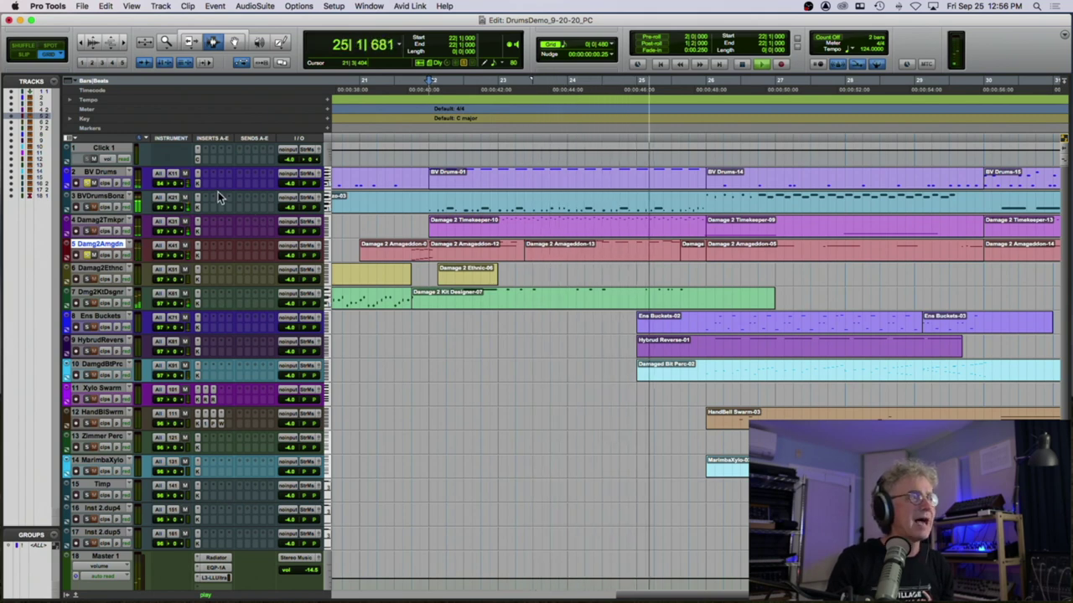
key(space)
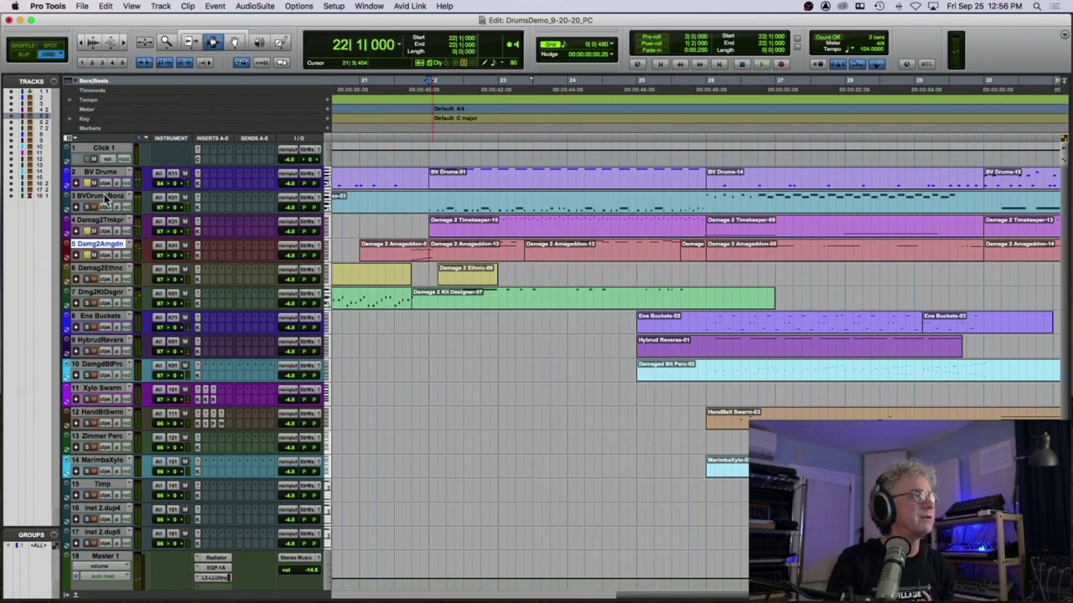
key(space)
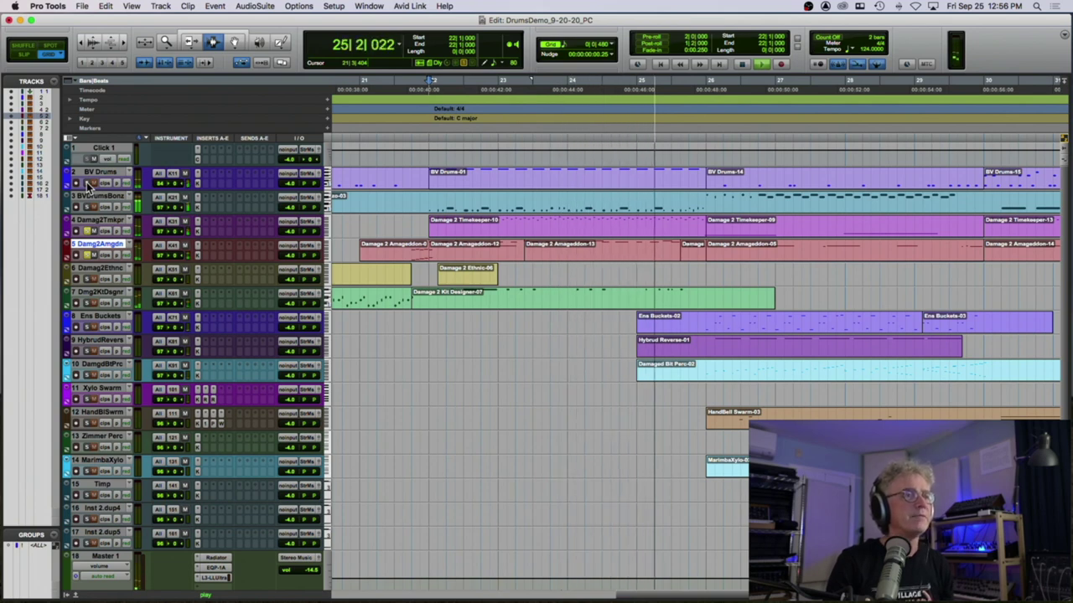
key(space)
Play the Damage 2 Amageddon-12 clip without BV Drums and audition Amageddon together with Damage 2 Timekeeper from 22|1|000.
double_click(433, 253)
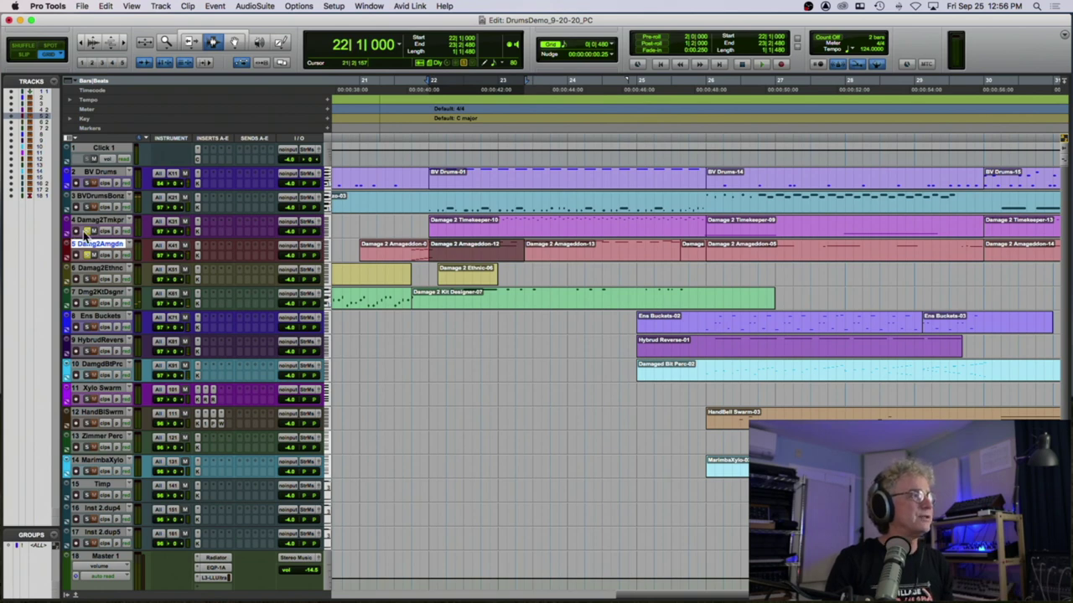
key(space)
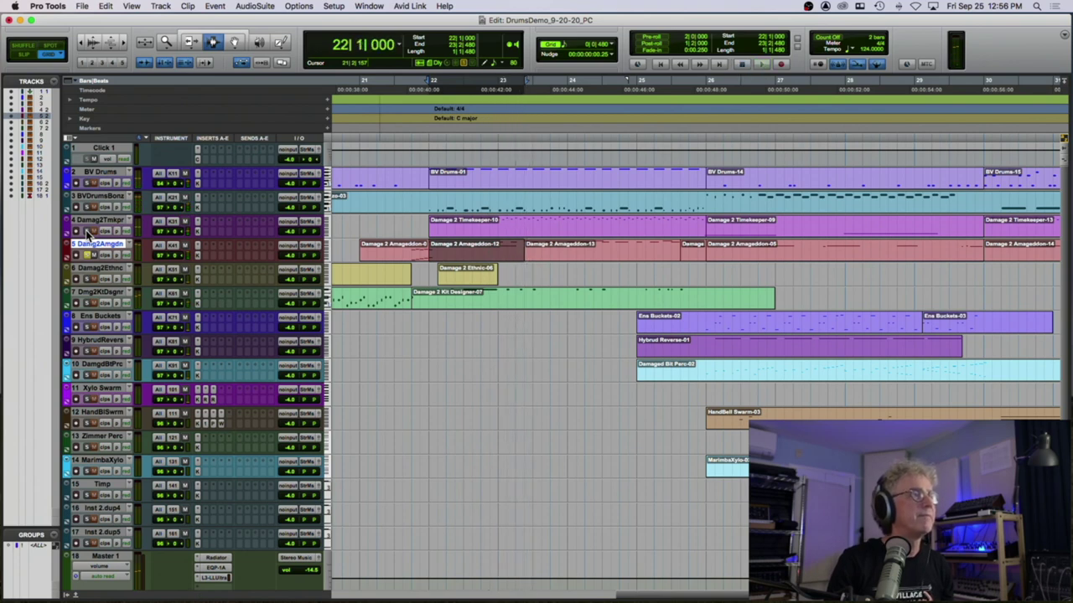
click(425, 252)
key(space)
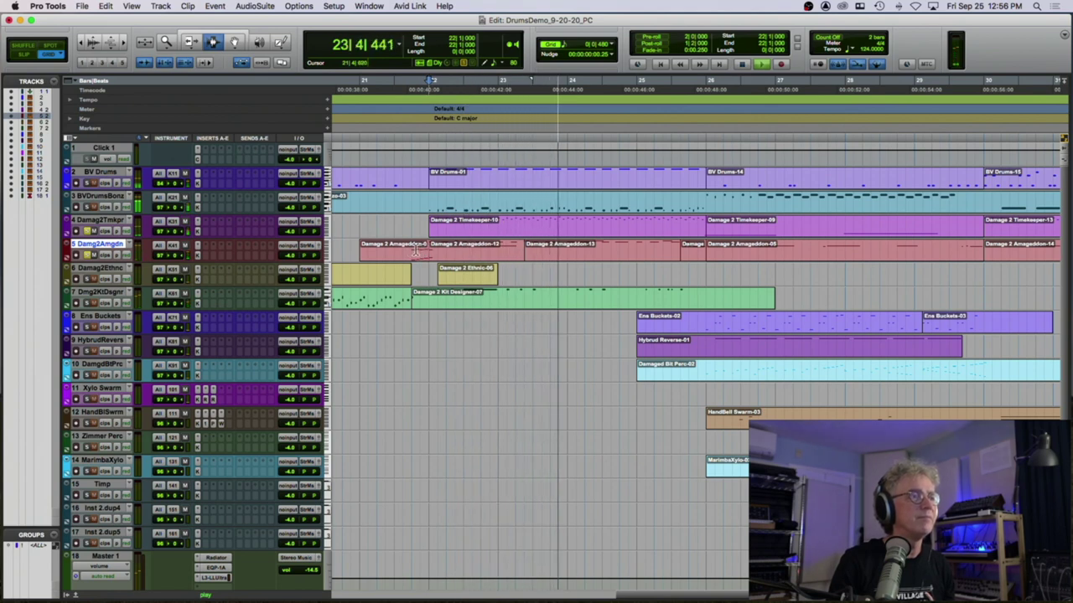
key(space)
Add Damage 2 Kit Designer to the solo, audition from 21|4|000, and replay a 22|1|000 to 27|1|000 selection across Amageddon and Kit Designer.
click(414, 299)
key(space)
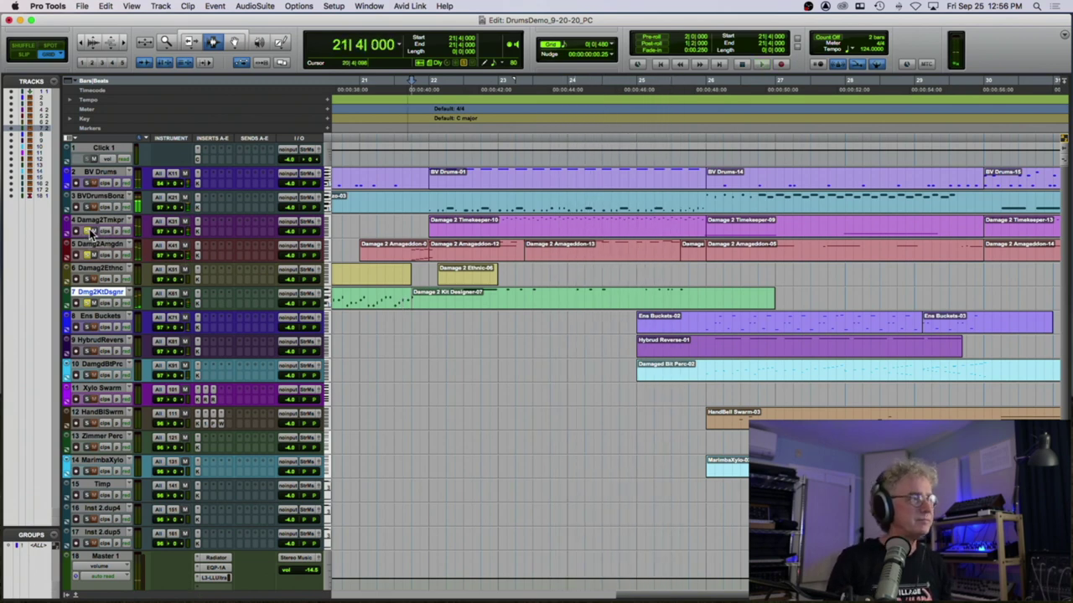
click(498, 311)
shift+click(503, 251)
shift+click(524, 251)
shift+click(471, 252)
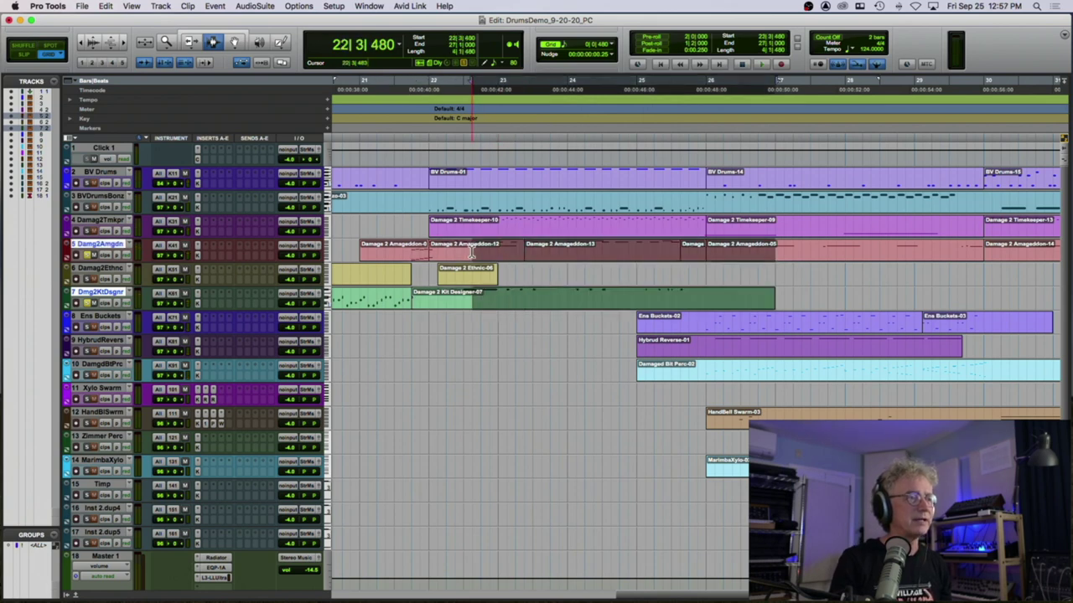
key(alt+shift+Tab)
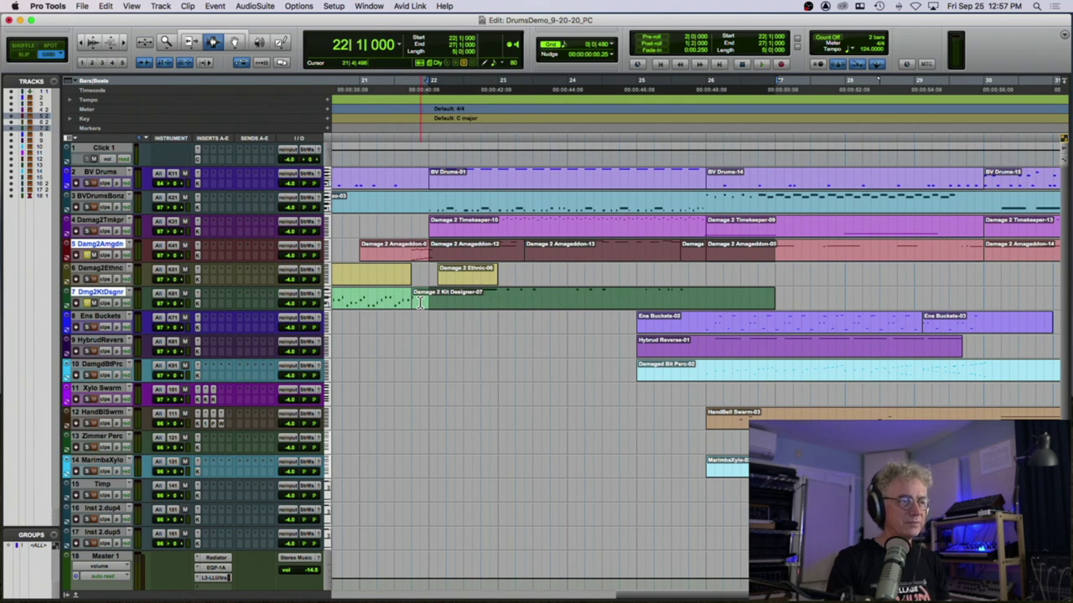
key(space)
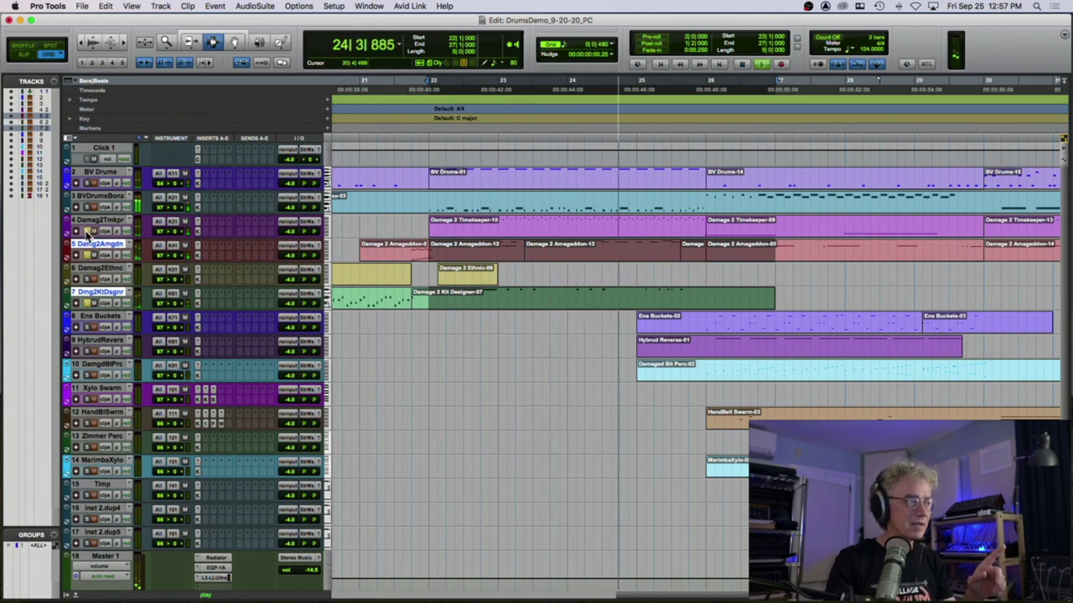
key(space)
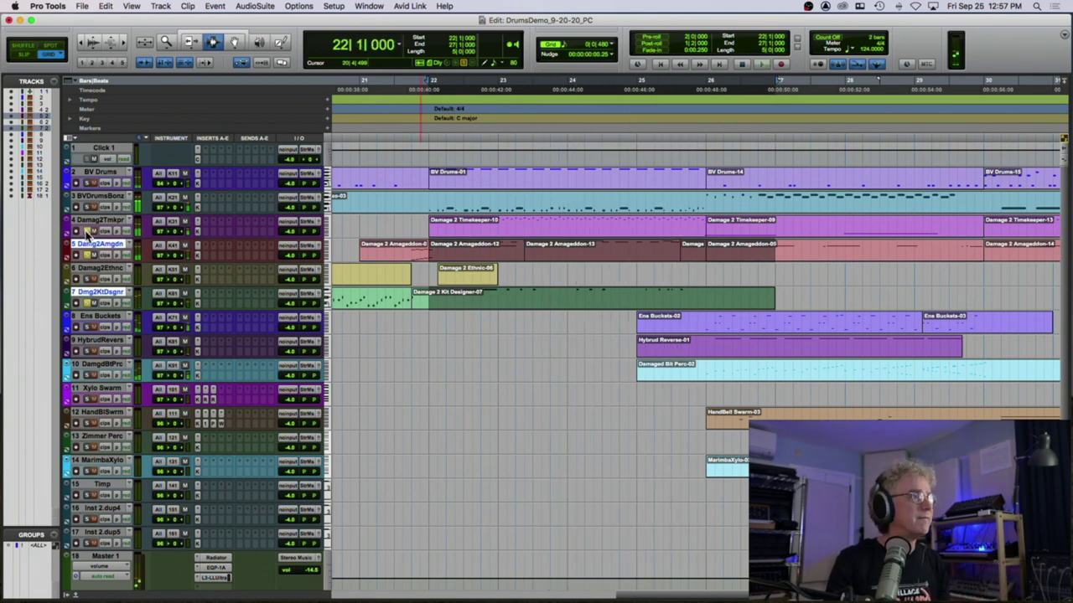
Clear the solos, play the full mix from 22|1|000, and move the playback start to 26|1|000 on the BV Drums track.
click(429, 210)
key(space)
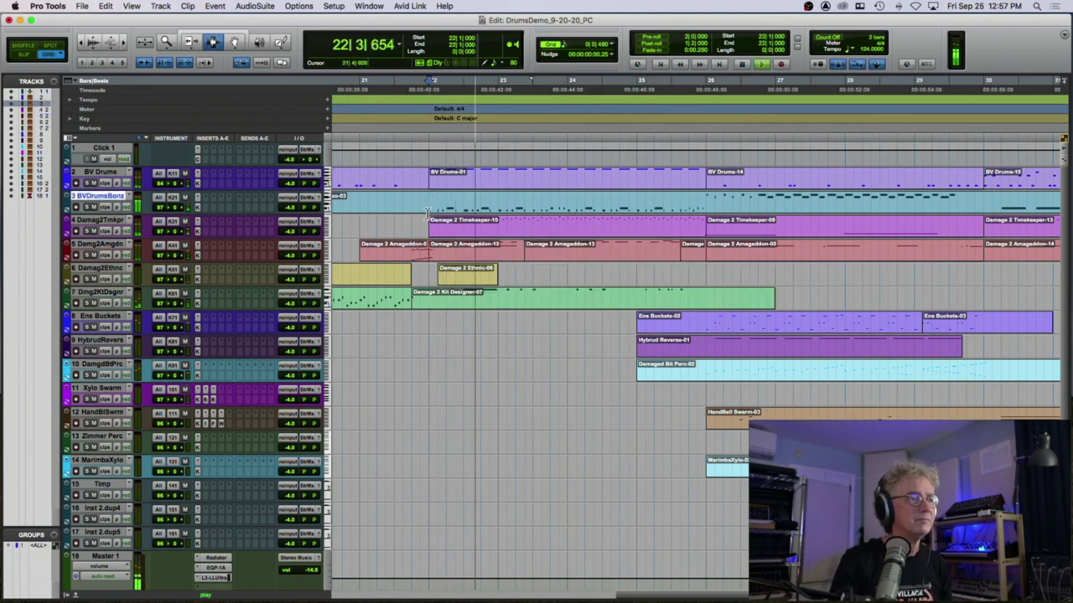
scroll(415, 222, right, 2)
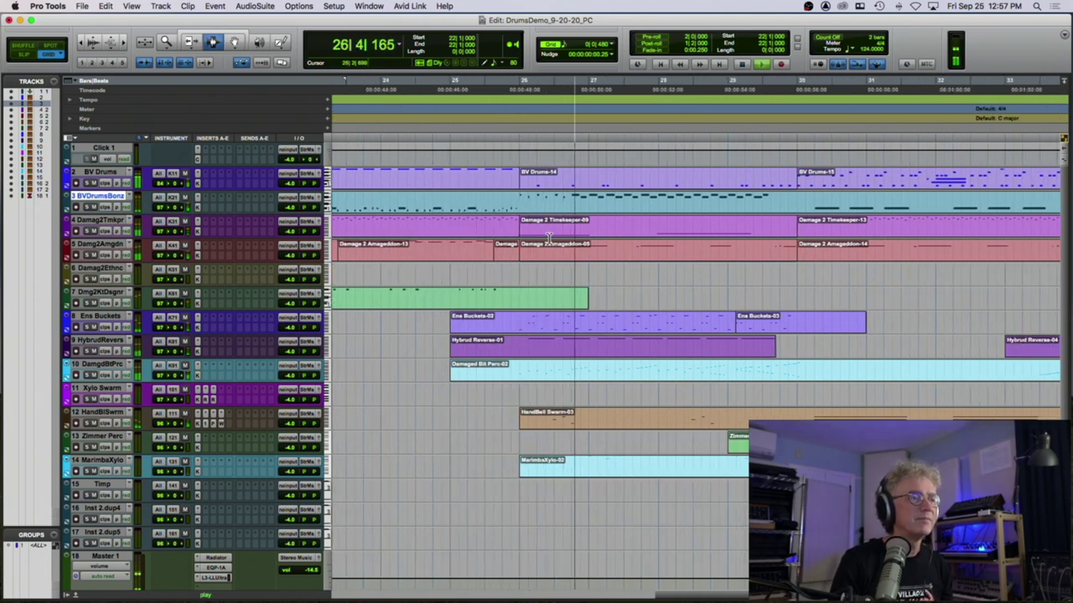
click(519, 184)
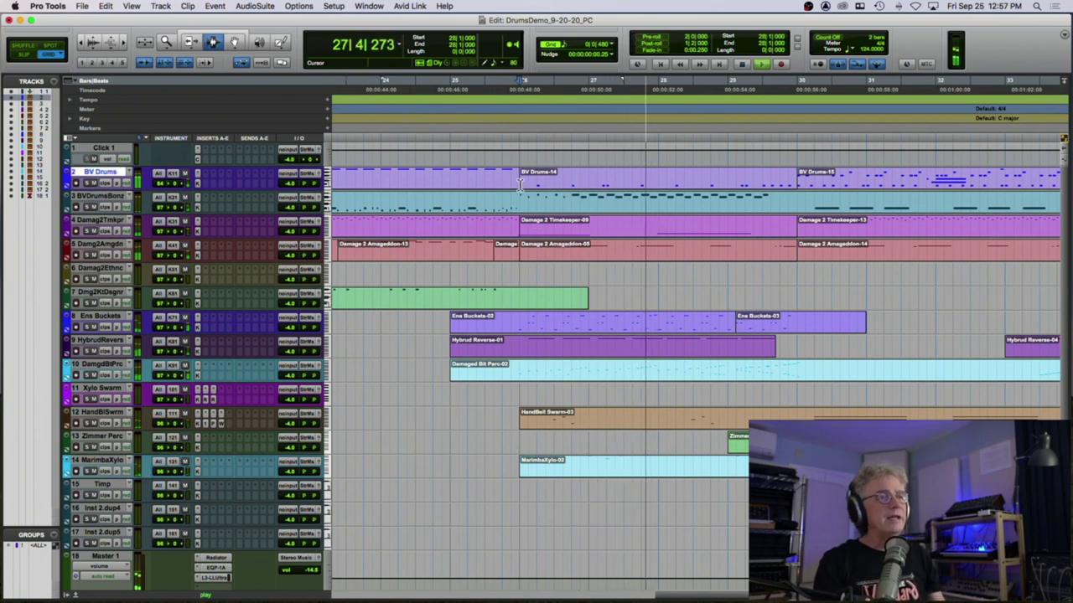
key(space)
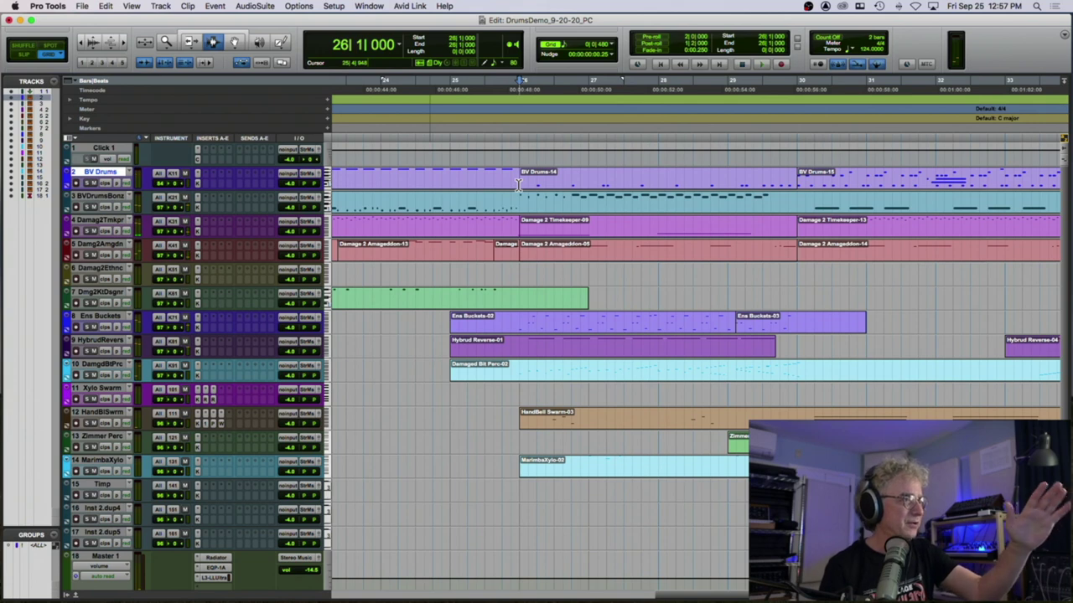
Put the playback start back at 26|1|000 on BV Drums and audition the full mix from there.
key(alt+shift+Tab)
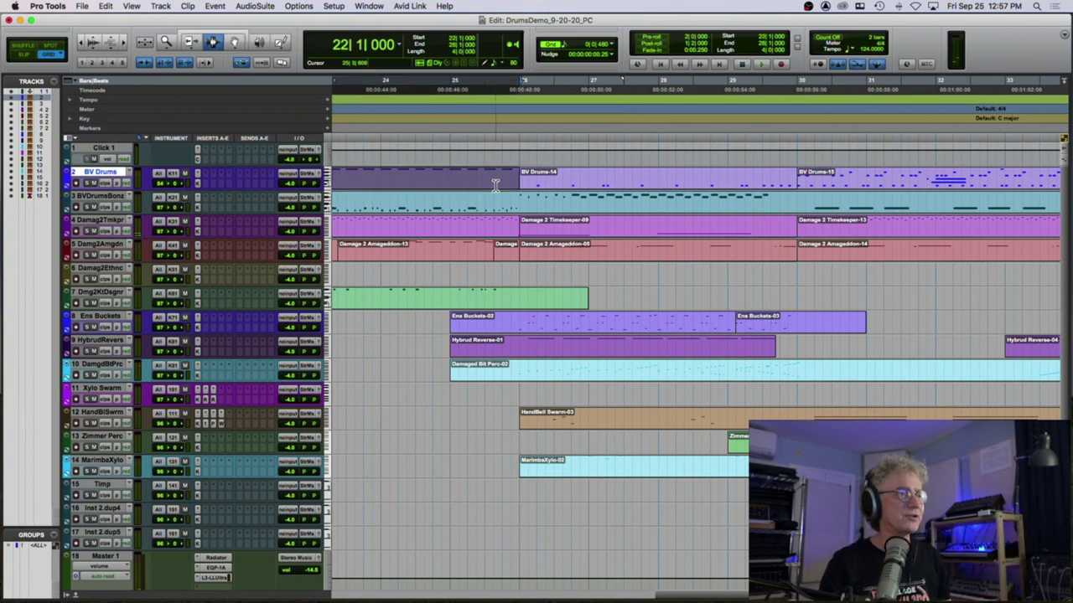
click(516, 183)
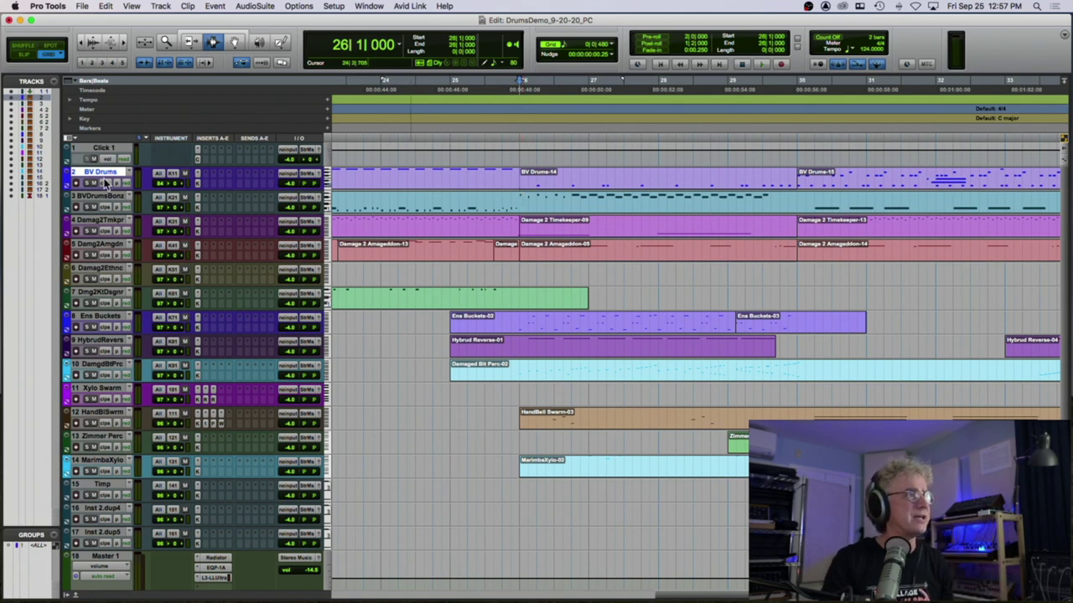
key(space)
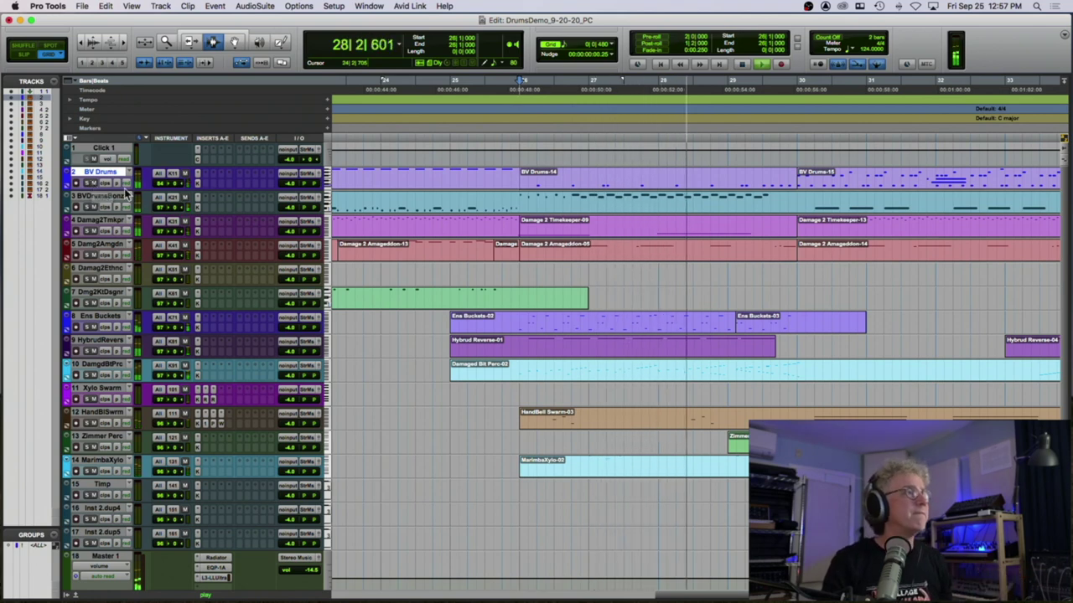
key(space)
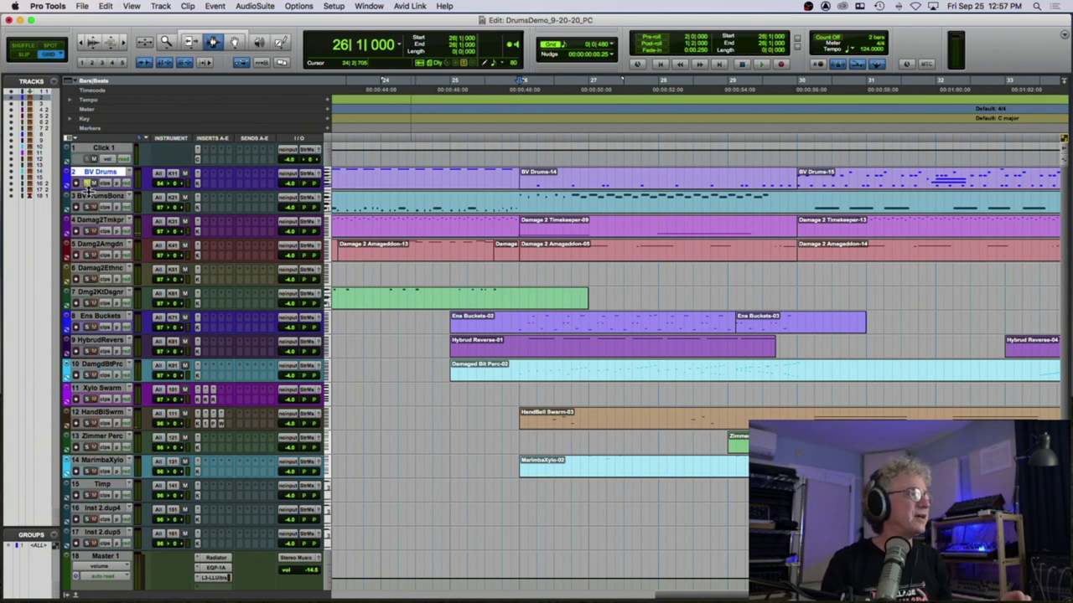
Audition from 26|1|000 while layering solos of BV Drums, BV Drums Bonzo, Damage 2 Timekeeper and Damage 2 Amageddon.
key(space)
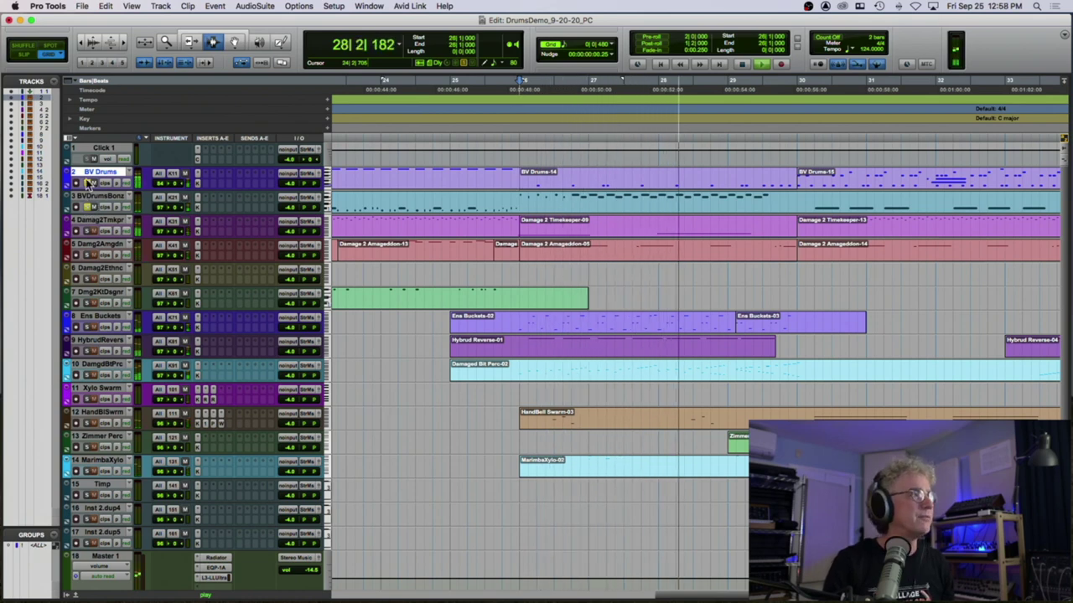
key(space)
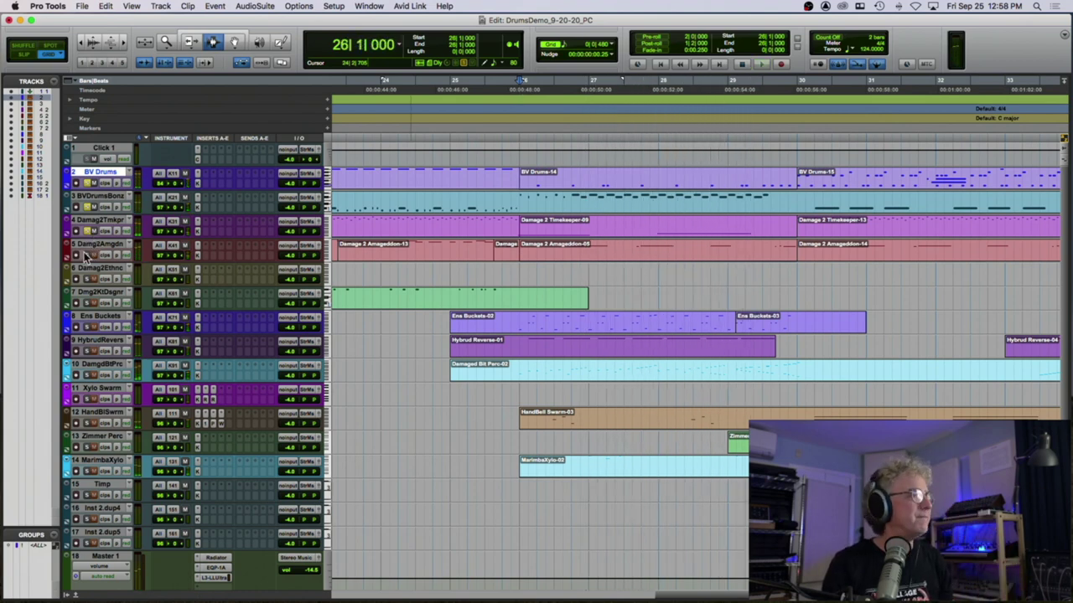
click(521, 251)
key(space)
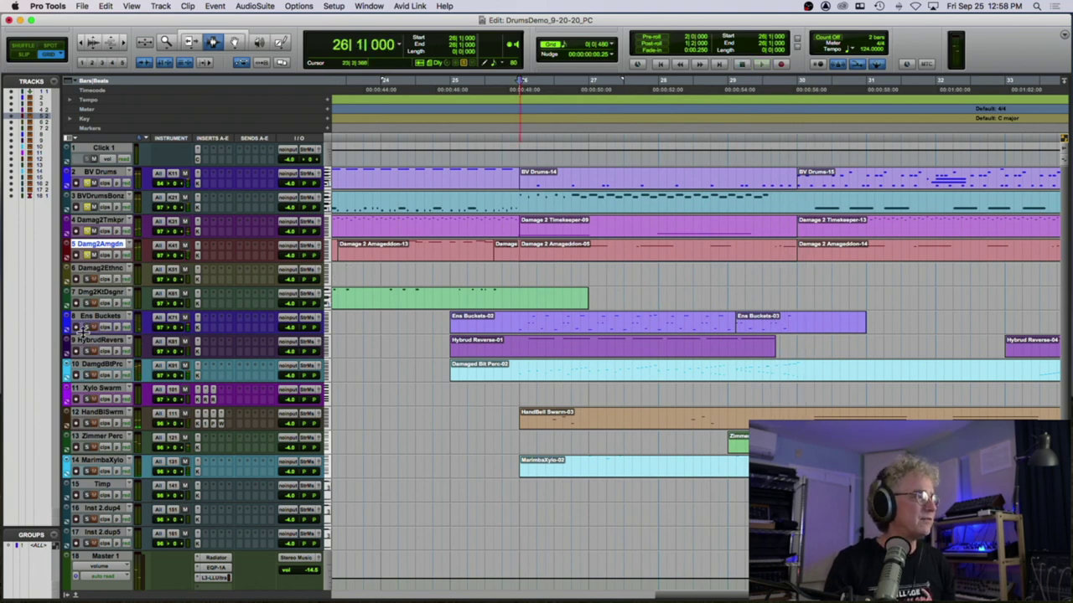
Add the Ens Buckets and Hybrud Reverse tracks to the solo and audition each added layer from 26|1|000.
click(521, 319)
key(space)
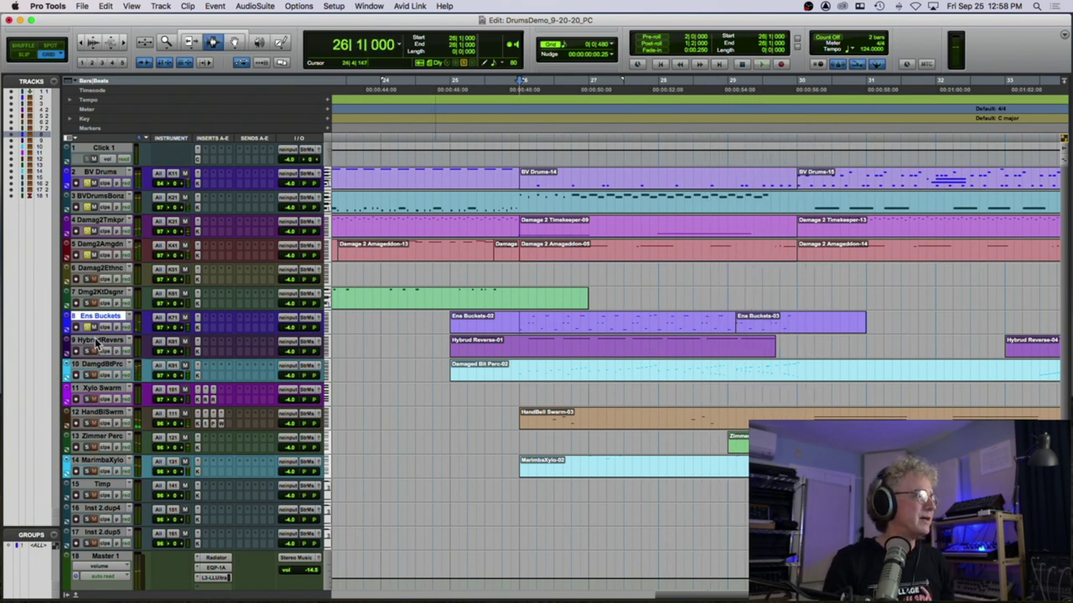
key(space)
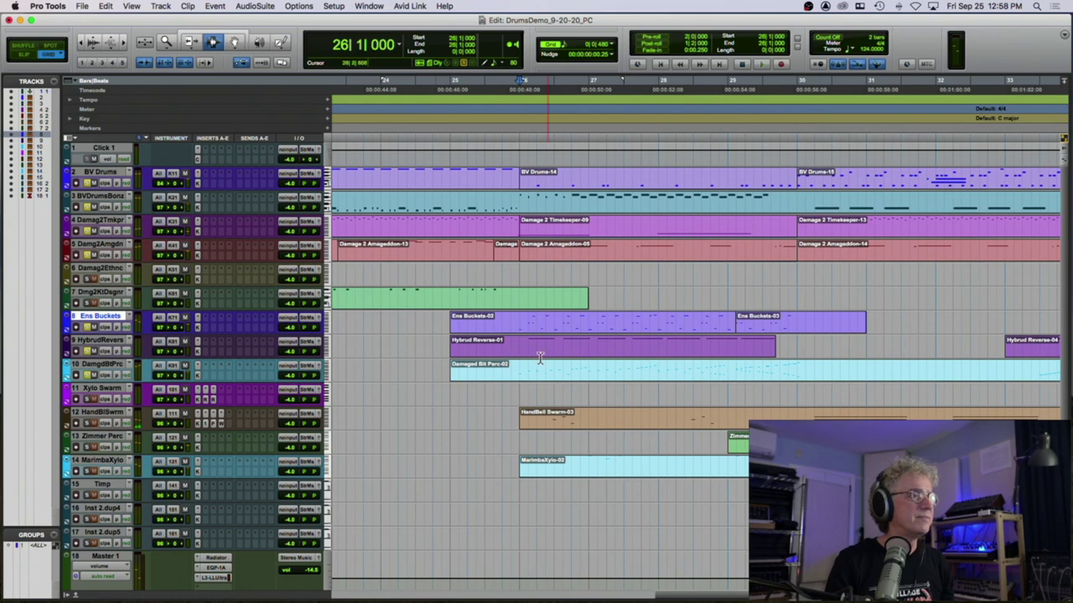
Set the playback start to 25|3|000 on the Damaged Bit Perc track and audition the soloed layers.
scroll(540, 352, down, 3)
scroll(603, 361, up, 3)
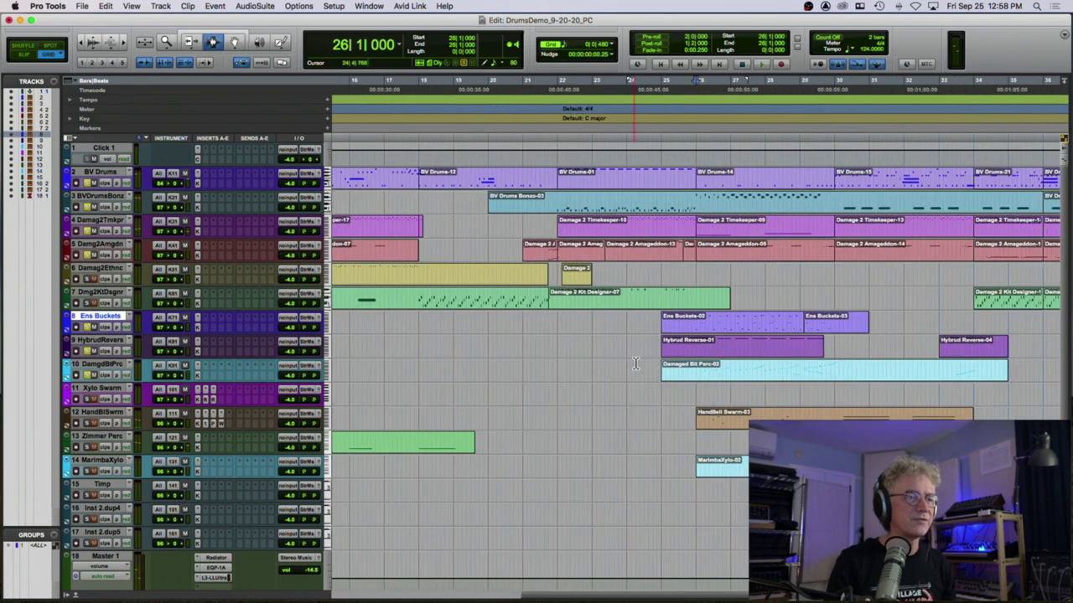
click(631, 371)
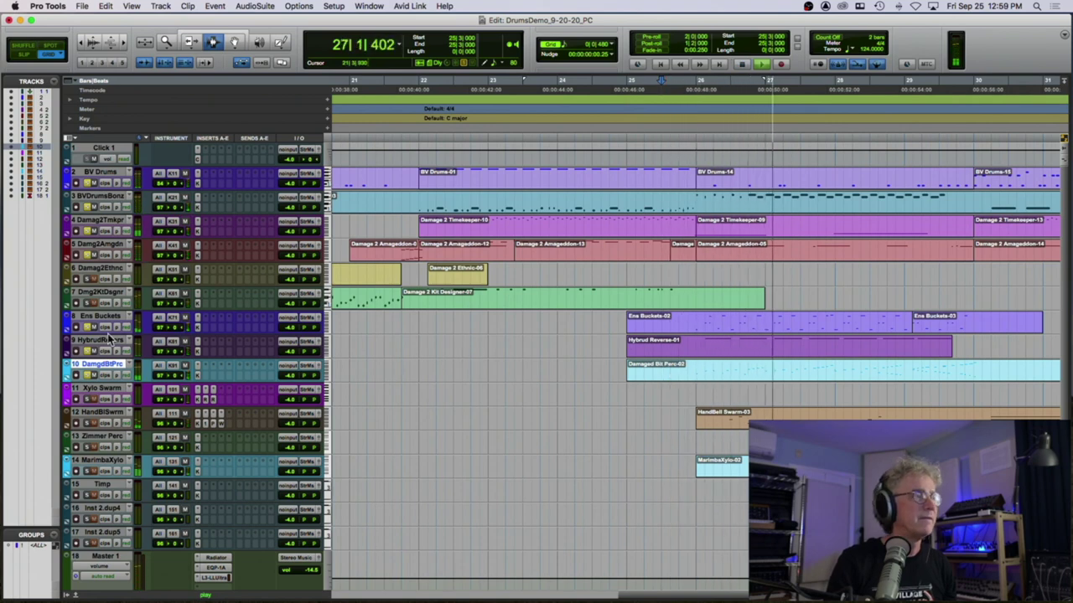
key(space)
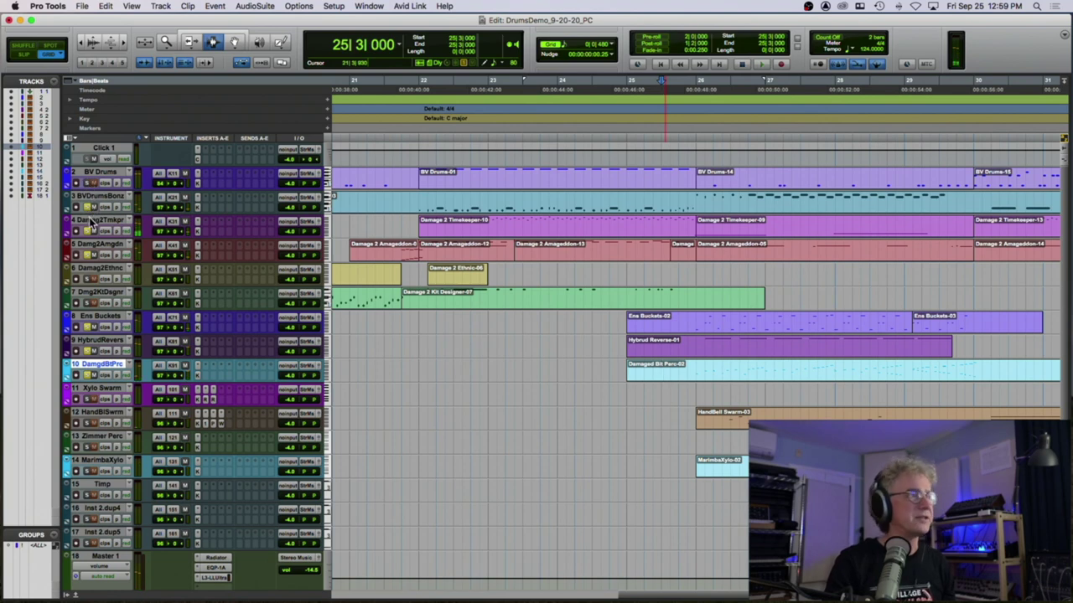
Reduce the solo to BV Drums Bonzo, Ens Buckets and Damaged Bit Perc, and audition them repeatedly from 25|4|480.
click(85, 249)
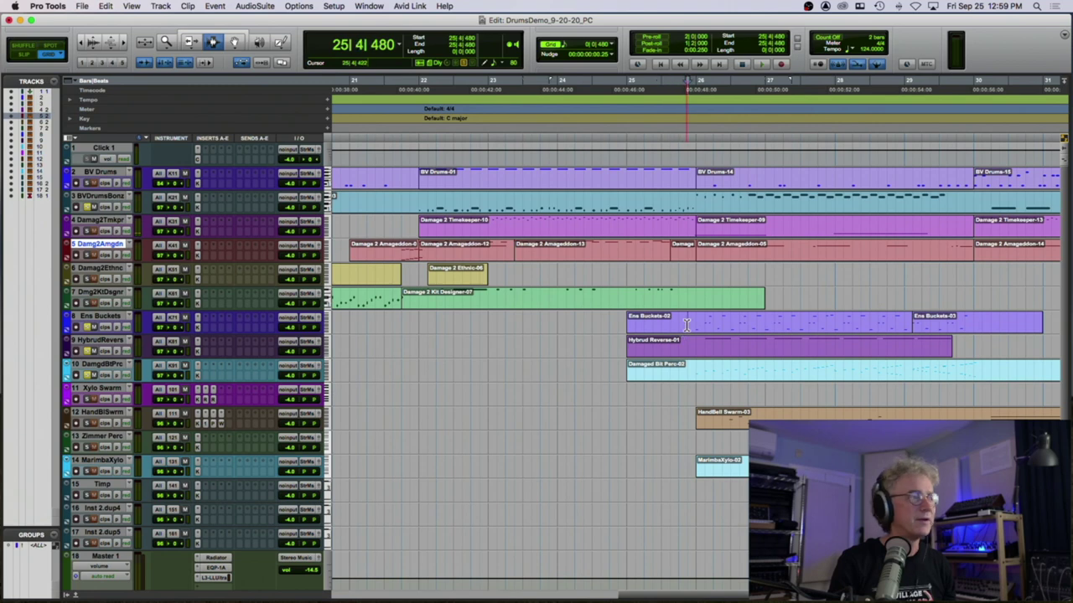
click(685, 324)
key(space)
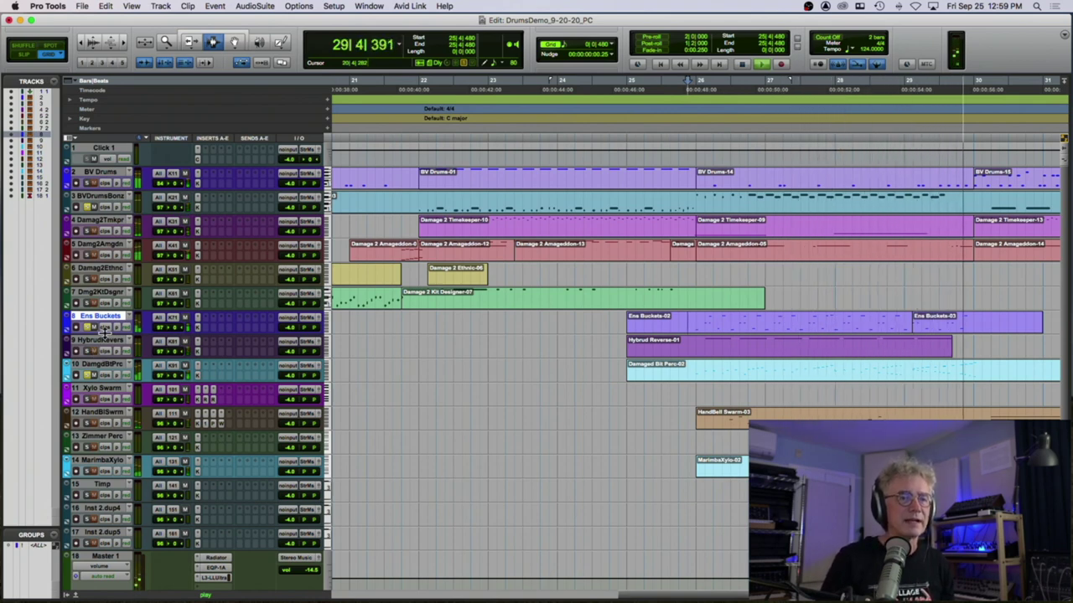
key(space)
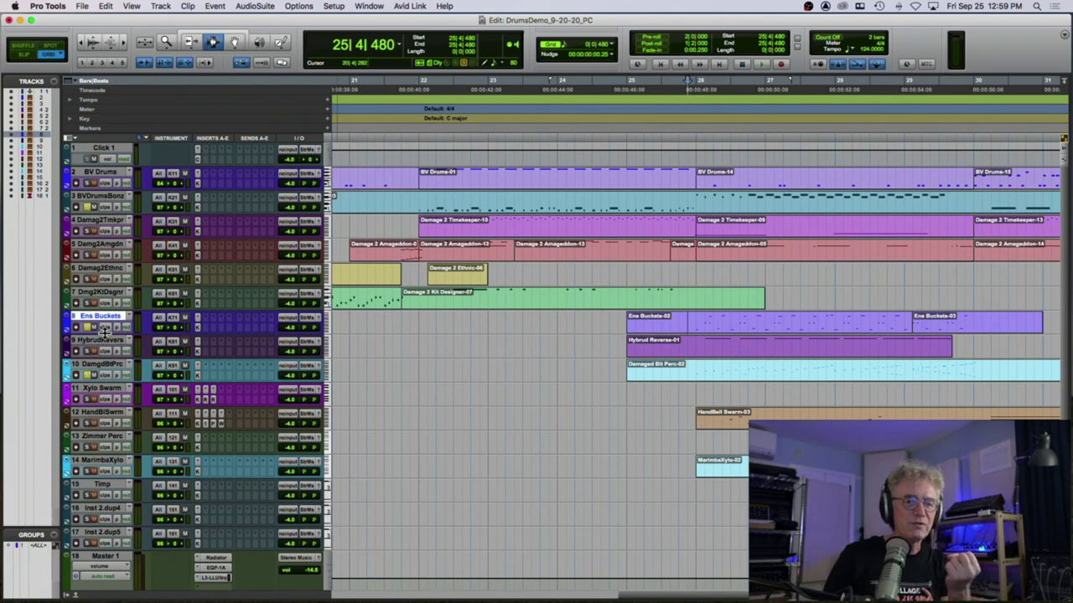
key(space)
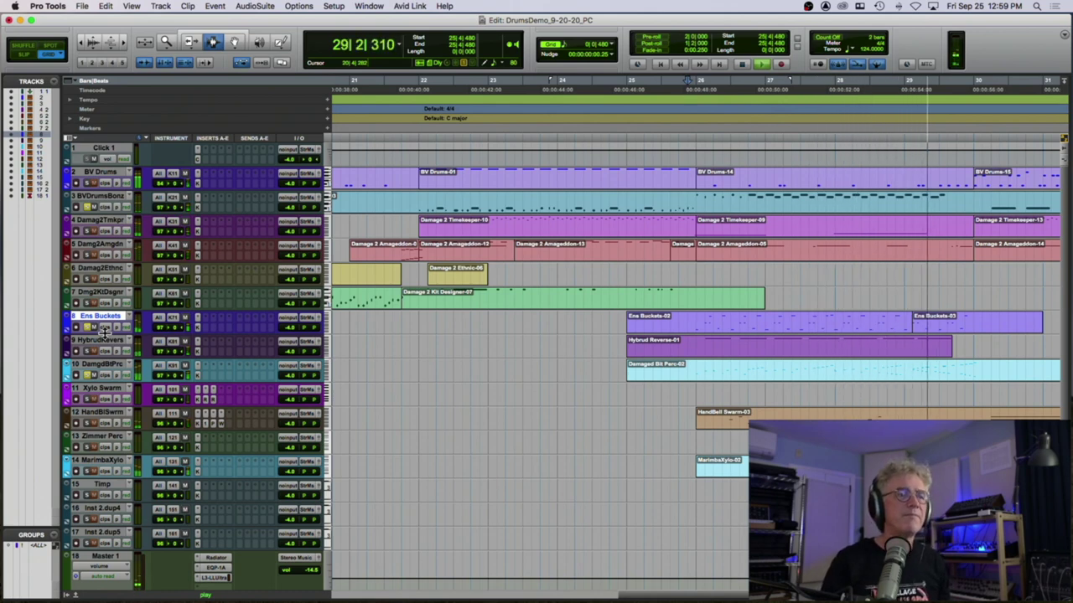
key(space)
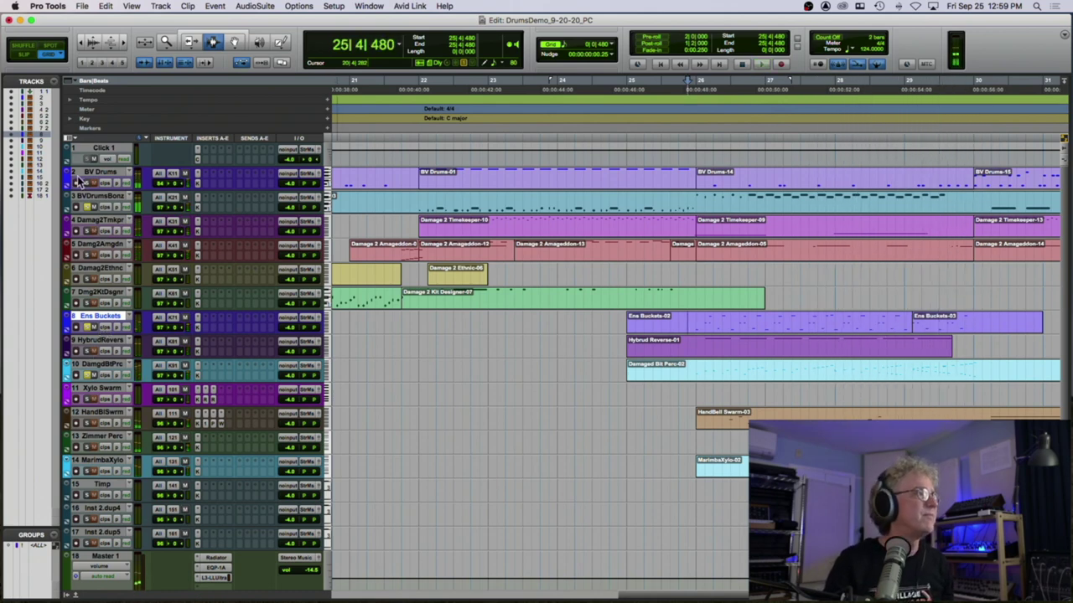
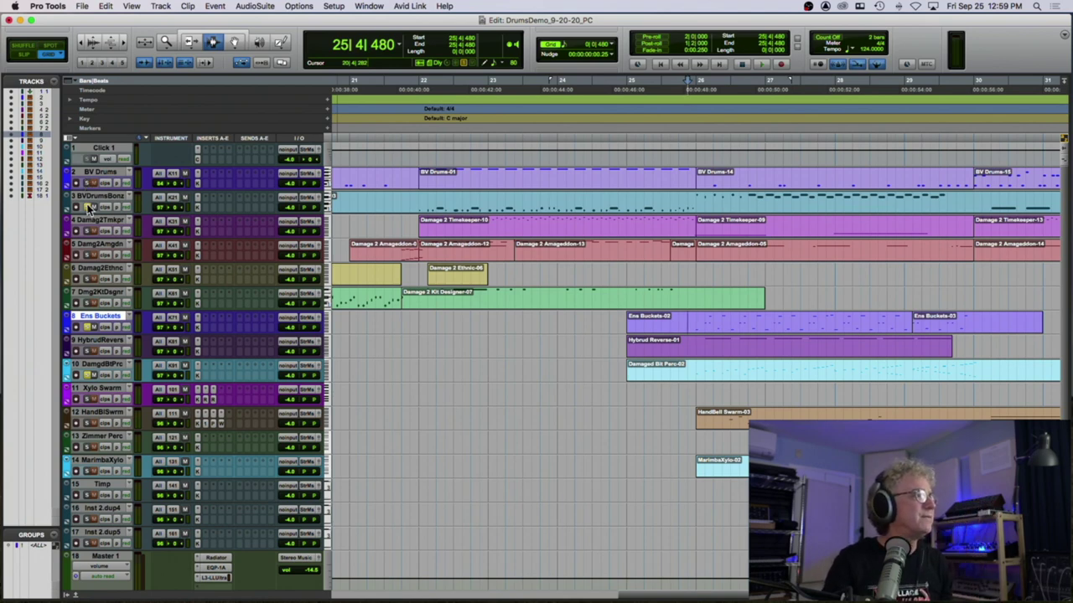
Solo the HandBell Swarm and MarimbaXylo tracks and audition them from 26|1|000.
key(p)
key(p)
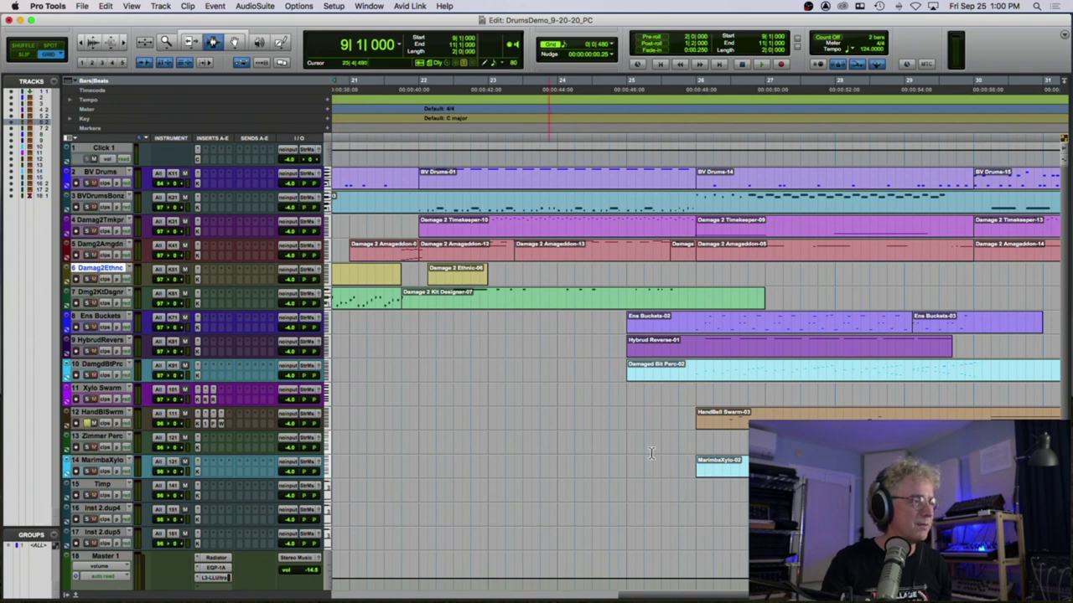
click(695, 422)
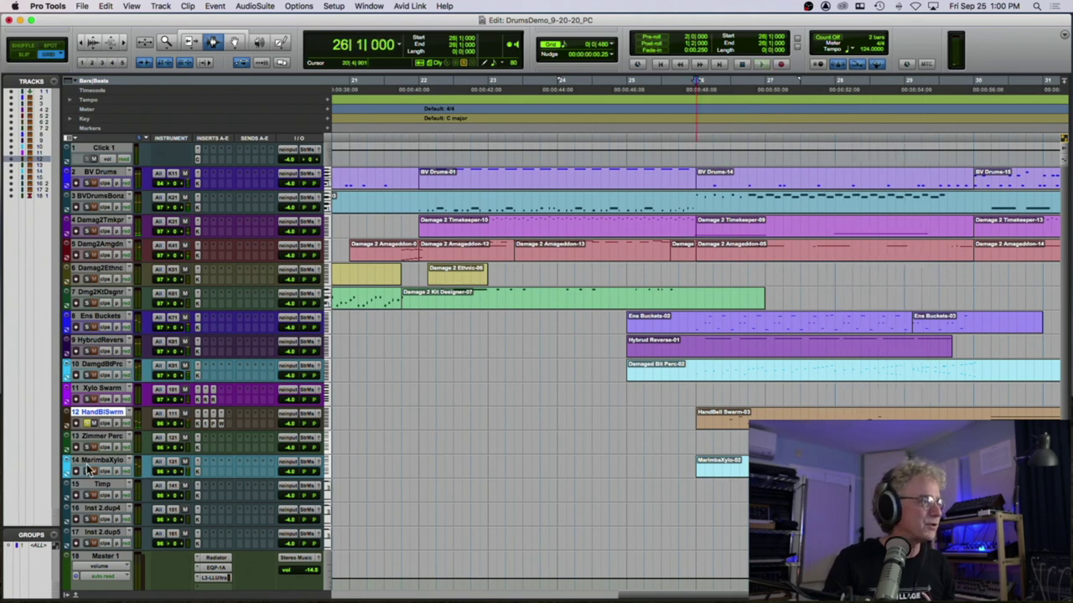
key(space)
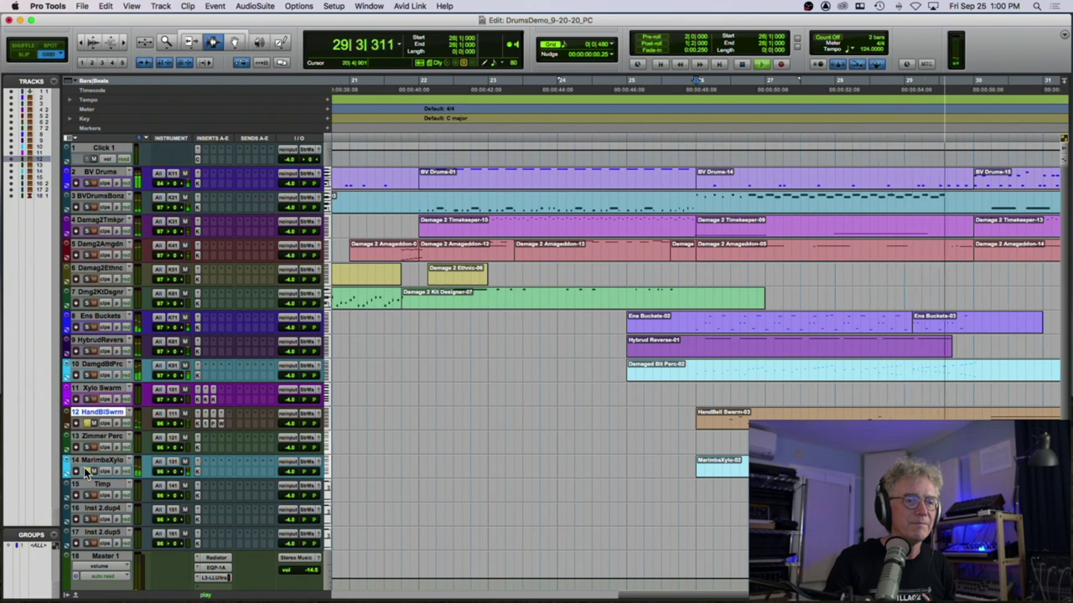
key(space)
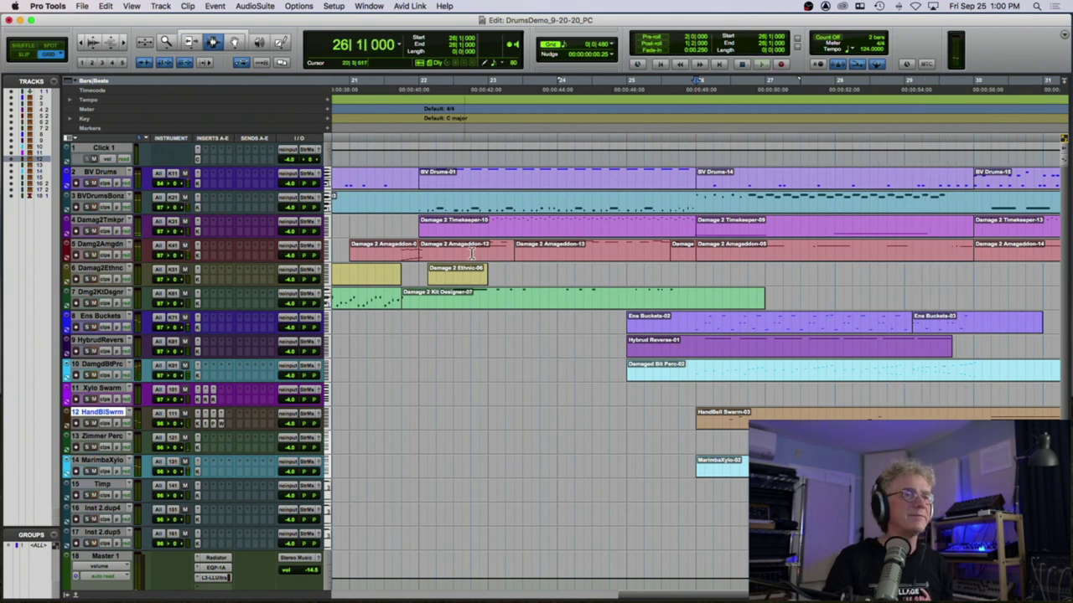
Audition the full mix with no tracks soloed from 25|4|480.
click(688, 149)
key(space)
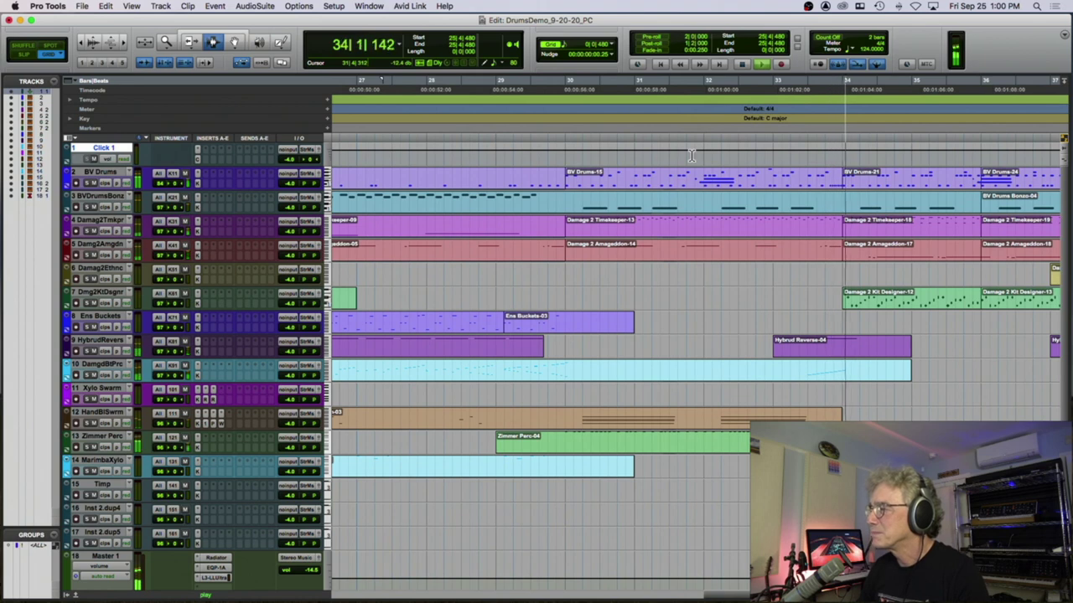
key(space)
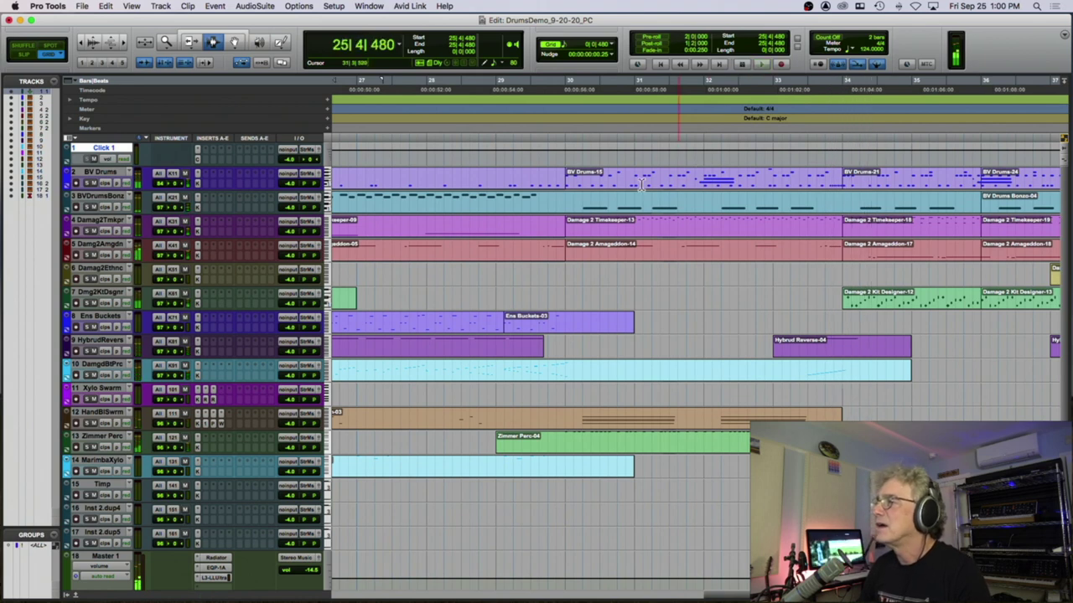
Select the BV Drums-15 clip and audition it from 30|1|000 with BV Drums and BV Drums Bonzo soloed.
click(563, 178)
click(567, 179)
double_click(586, 177)
key(space)
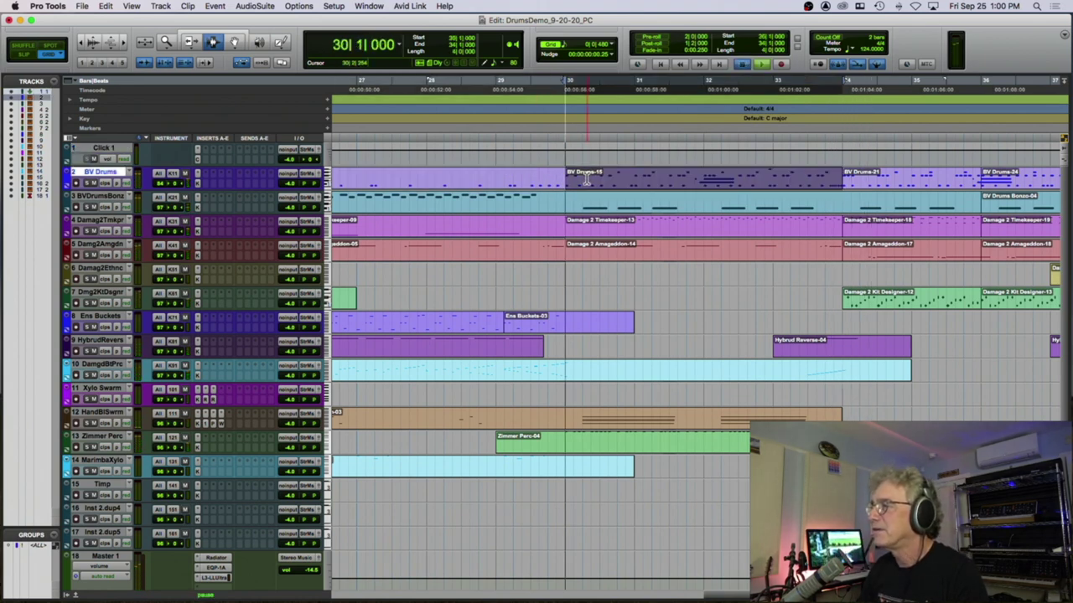
click(85, 206)
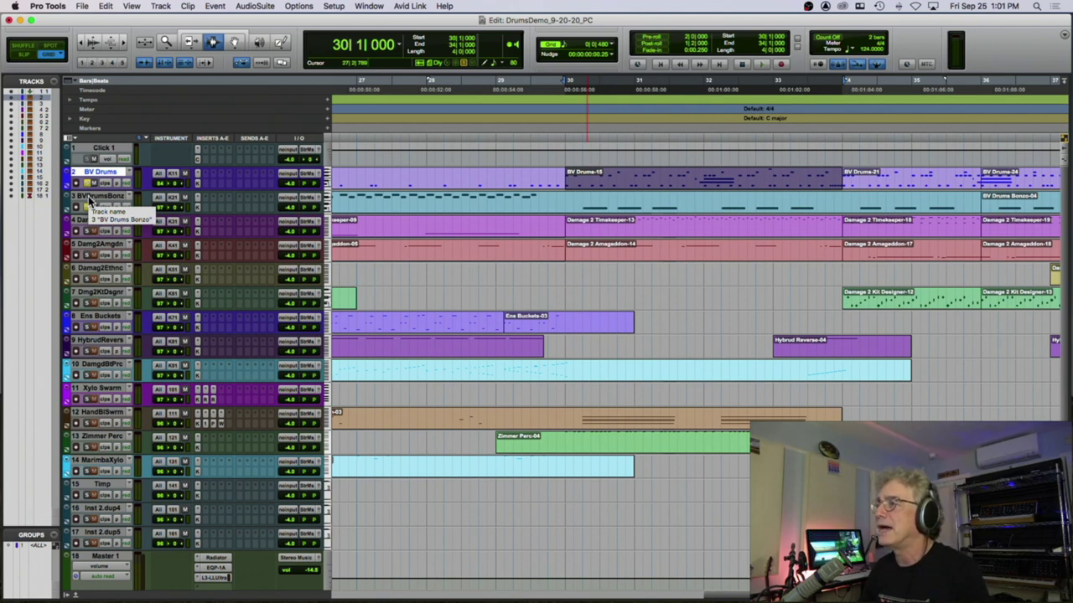
key(space)
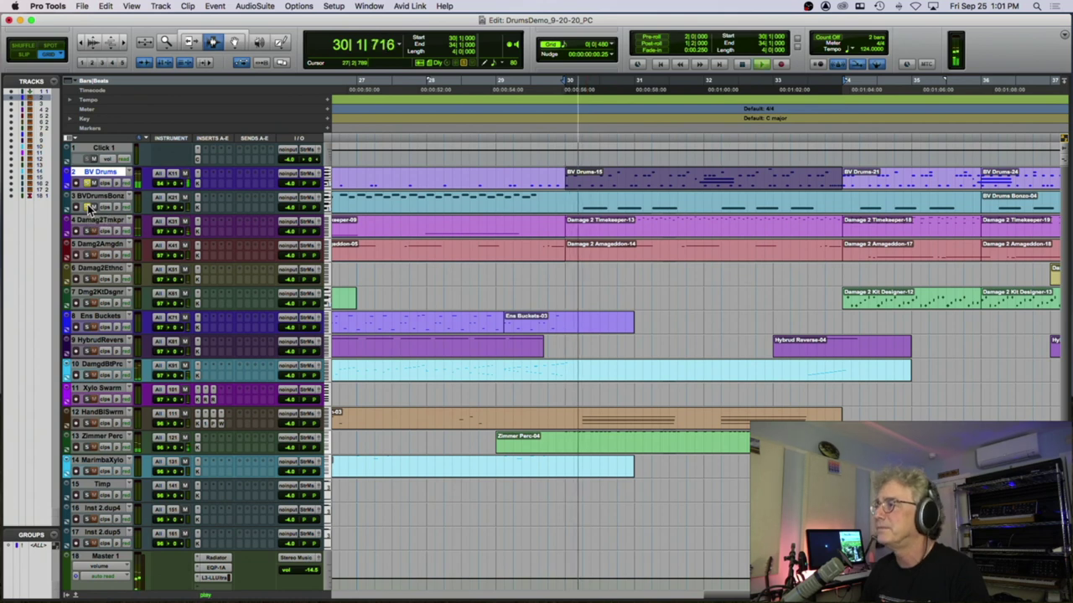
key(space)
Add Damage 2 Timekeeper to the soloed drum tracks and audition from 31|4|480 and from 33|4|000.
click(692, 185)
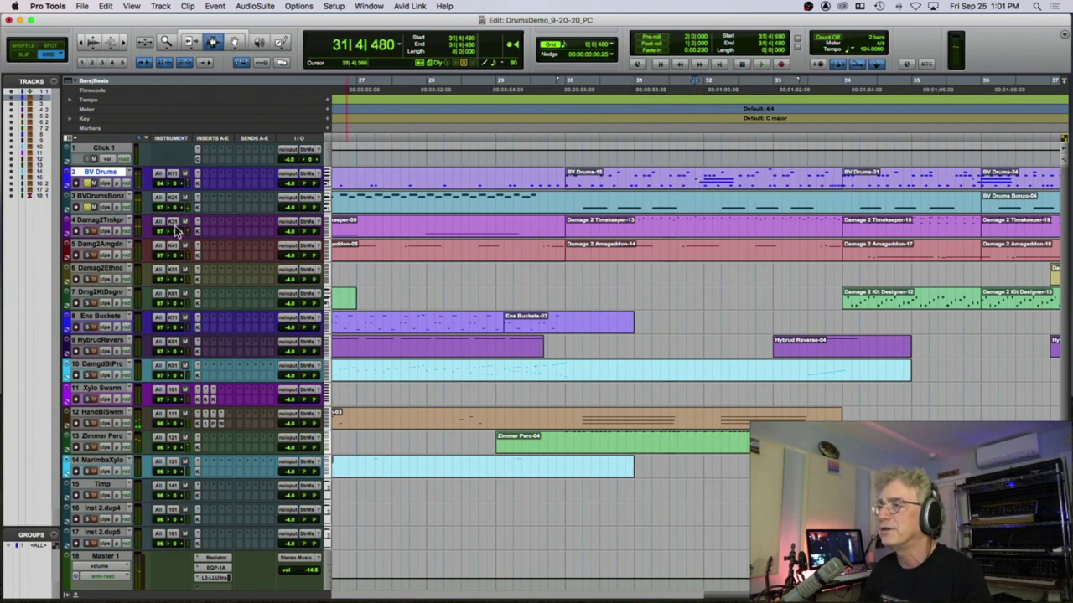
key(space)
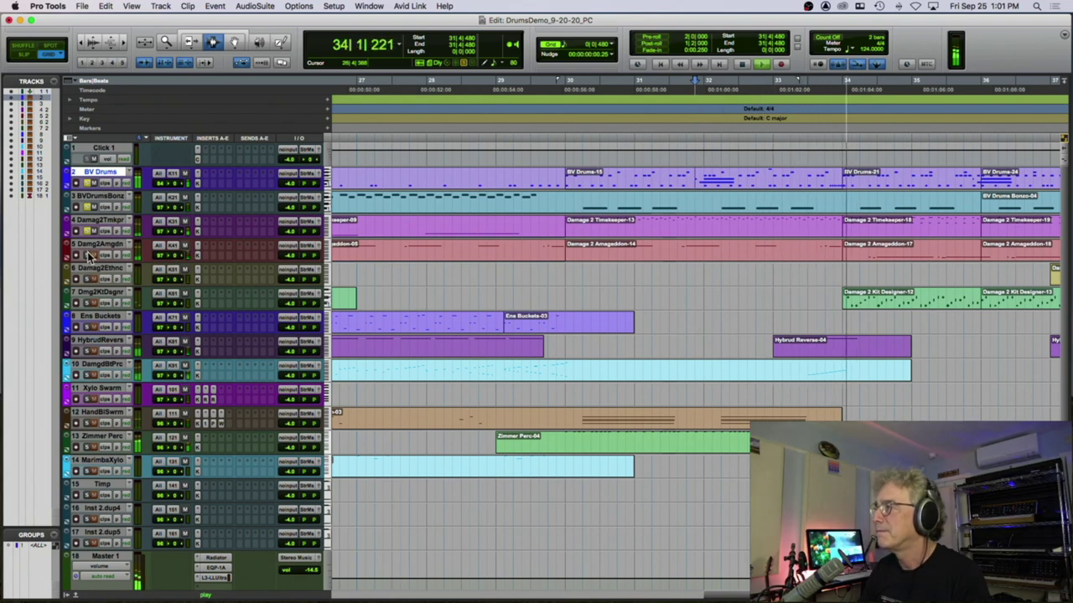
key(space)
click(824, 179)
key(space)
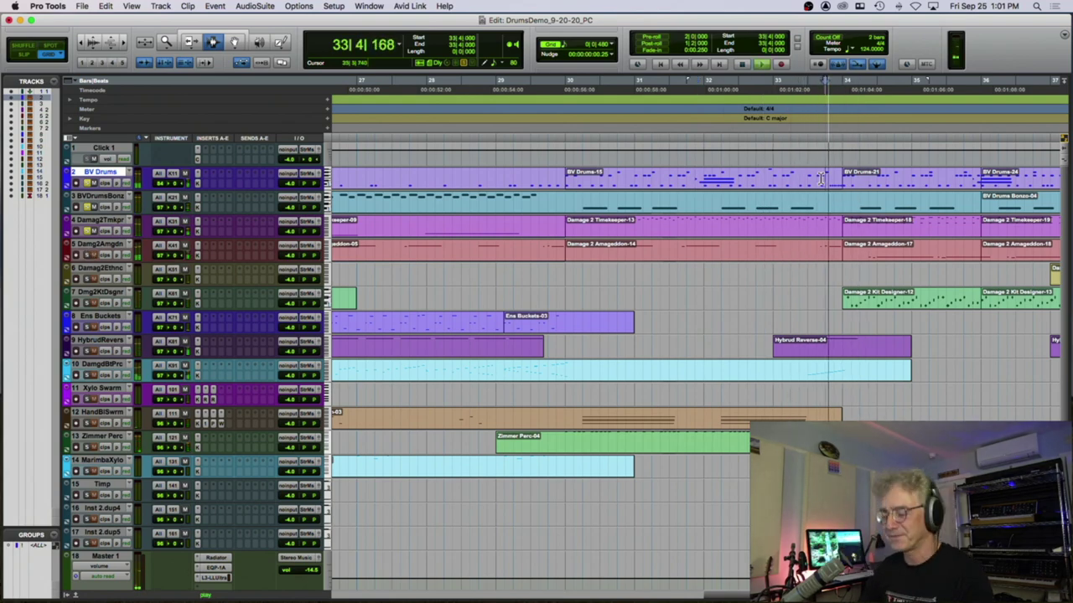
key(r)
key(r)
key(space)
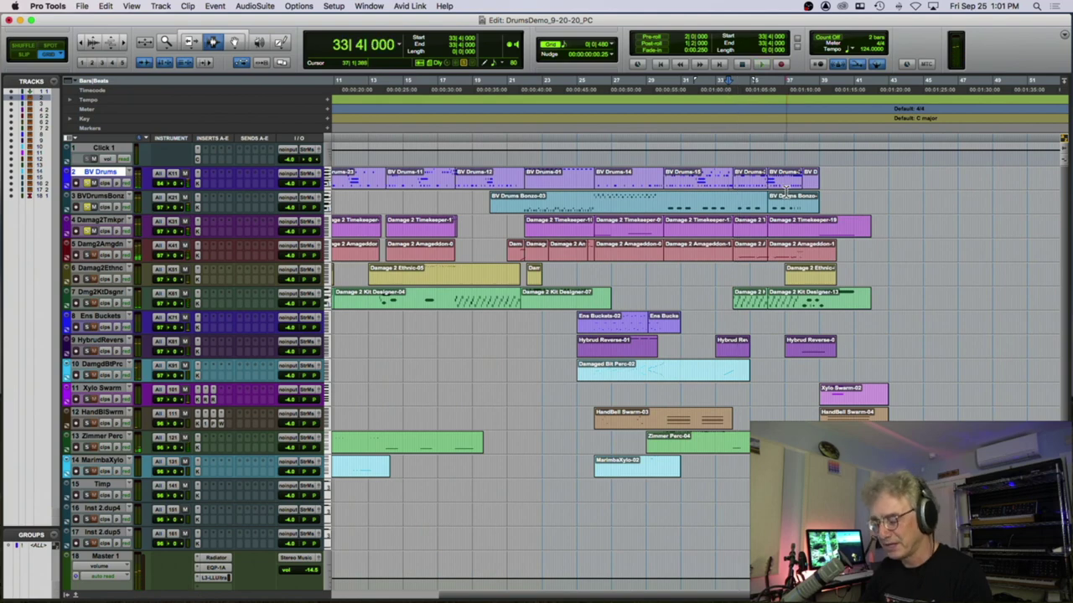
Select the last beat before bar 34, from 33|4|000 to 34|1|000, across the BV Drums through Zimmer Perc tracks.
key(t)
key(t)
key(t)
key(t)
key(t)
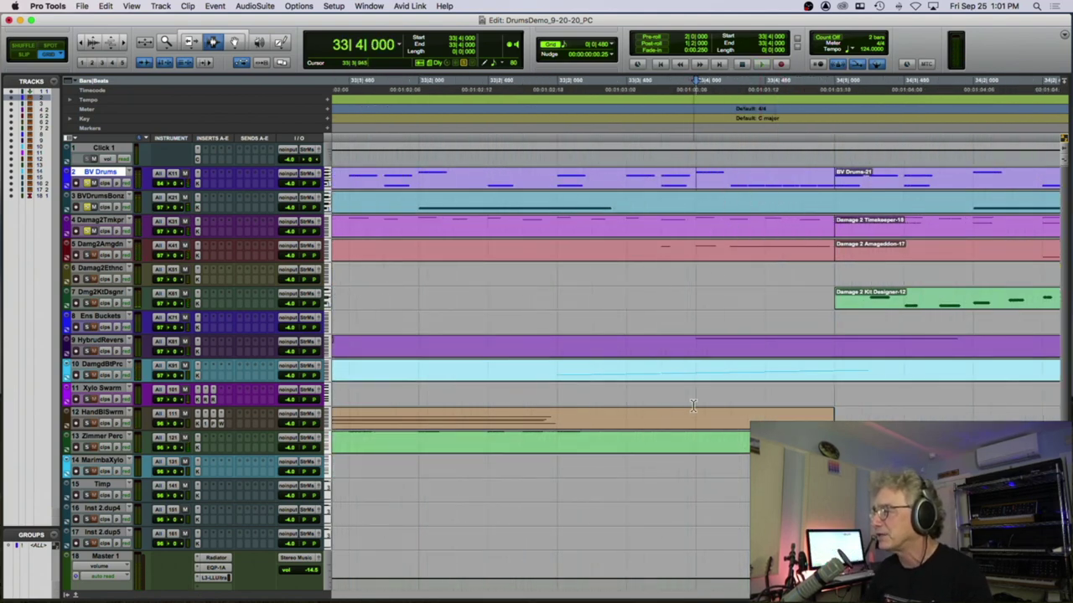
drag(834, 437, 699, 178)
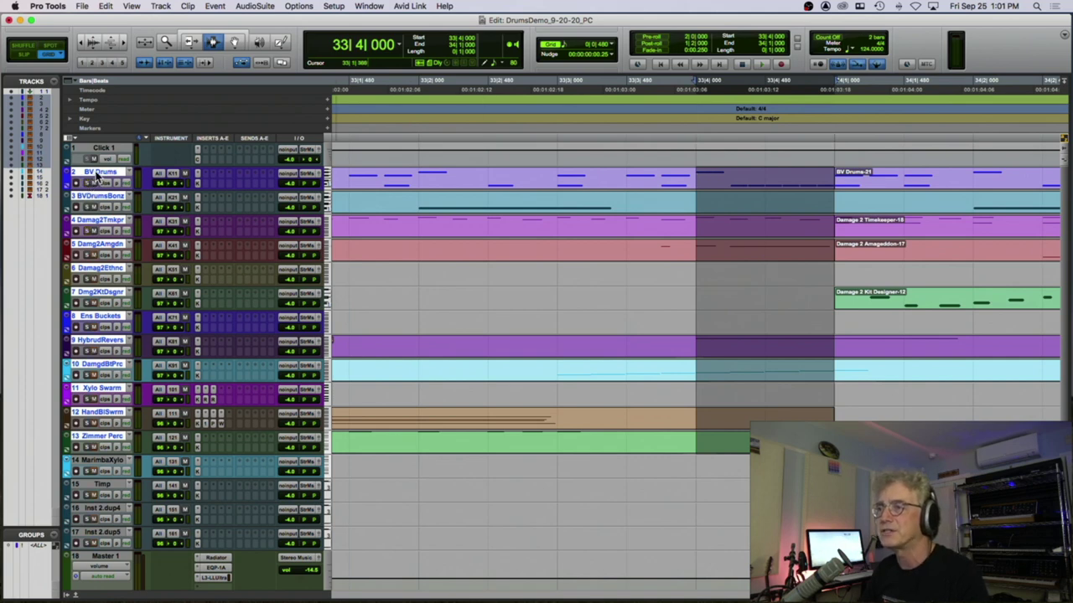
Set the playback start to 33|2|000 on the BV Drums Bonzo track and audition the unsoloed mix.
click(447, 184)
click(419, 204)
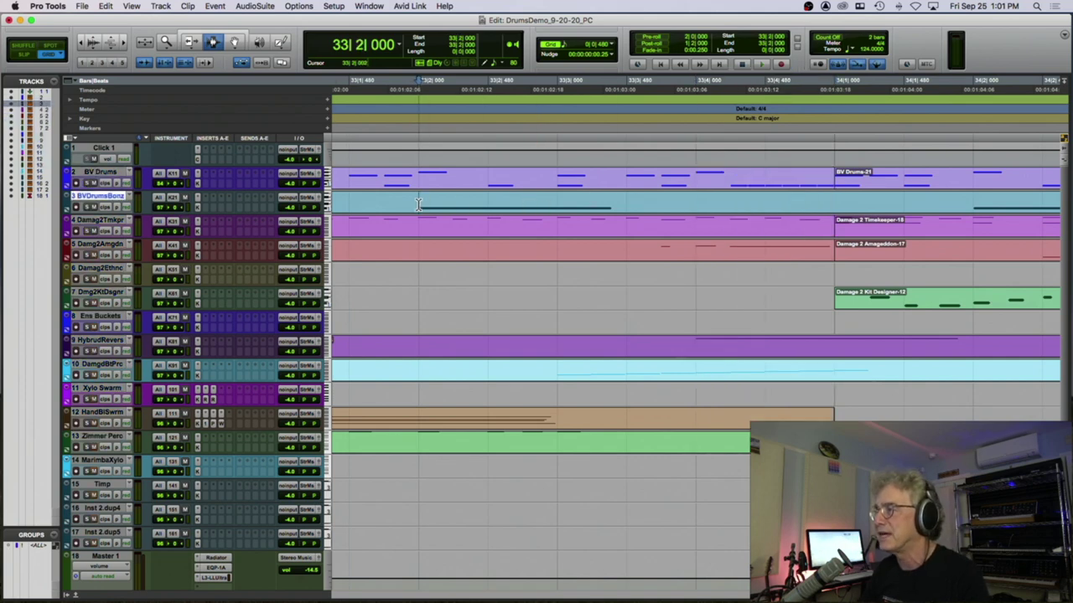
key(space)
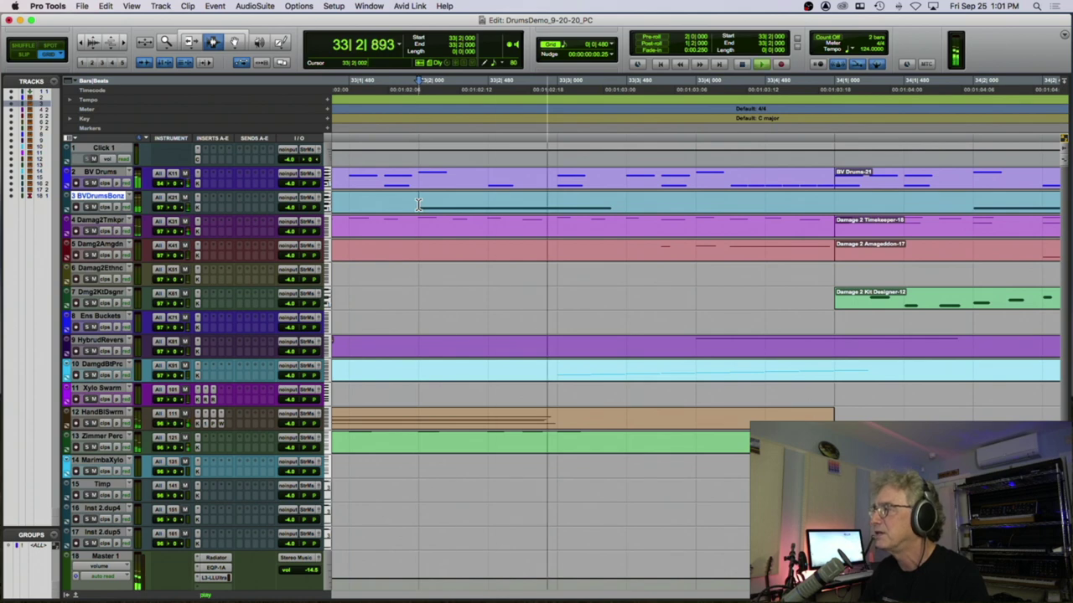
key(r)
key(r)
key(r)
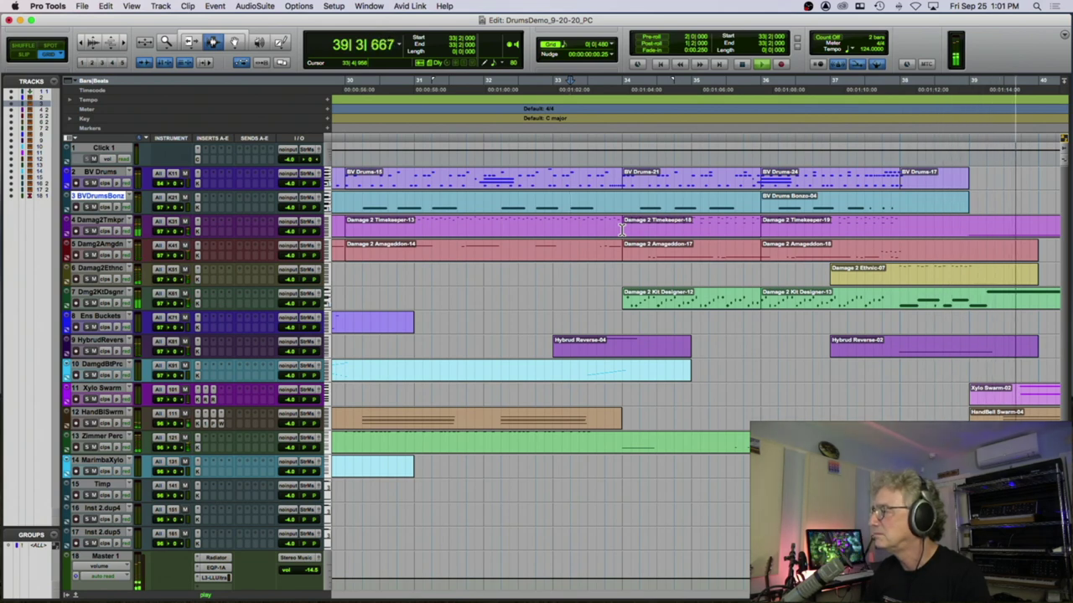
key(space)
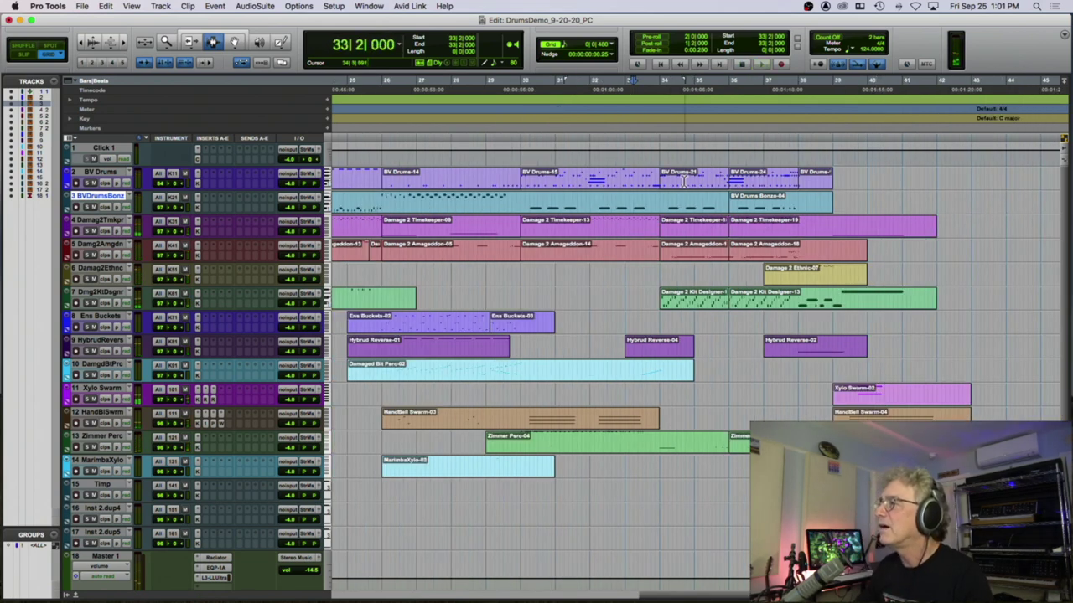
Set the playback start to 34|1|000 on the BV Drums track and audition the section, soloing BV Drums.
click(661, 181)
key(super+bracketright)
key(super+bracketright)
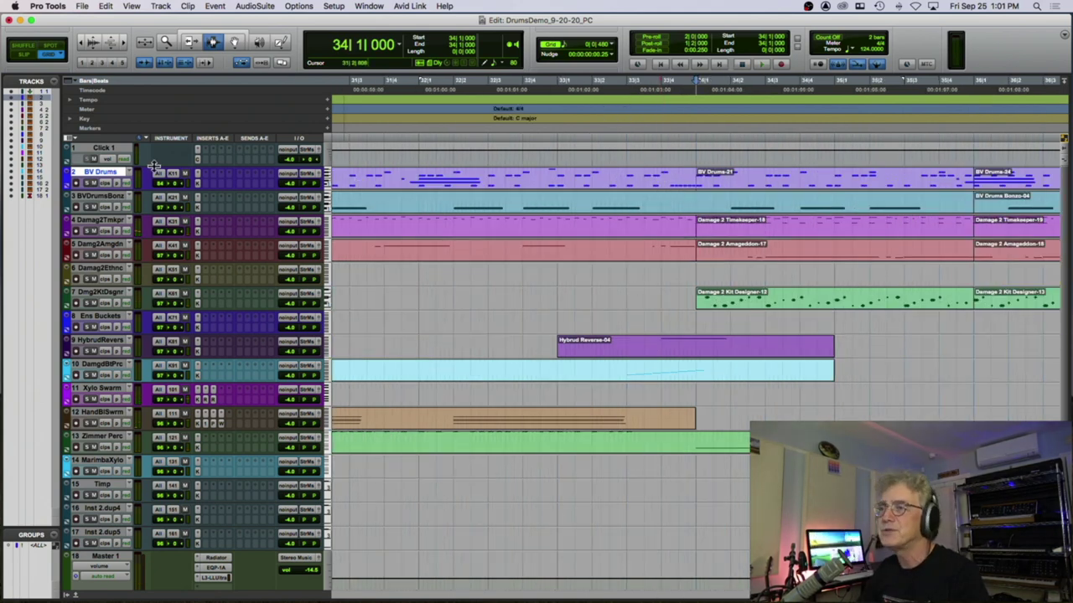
key(space)
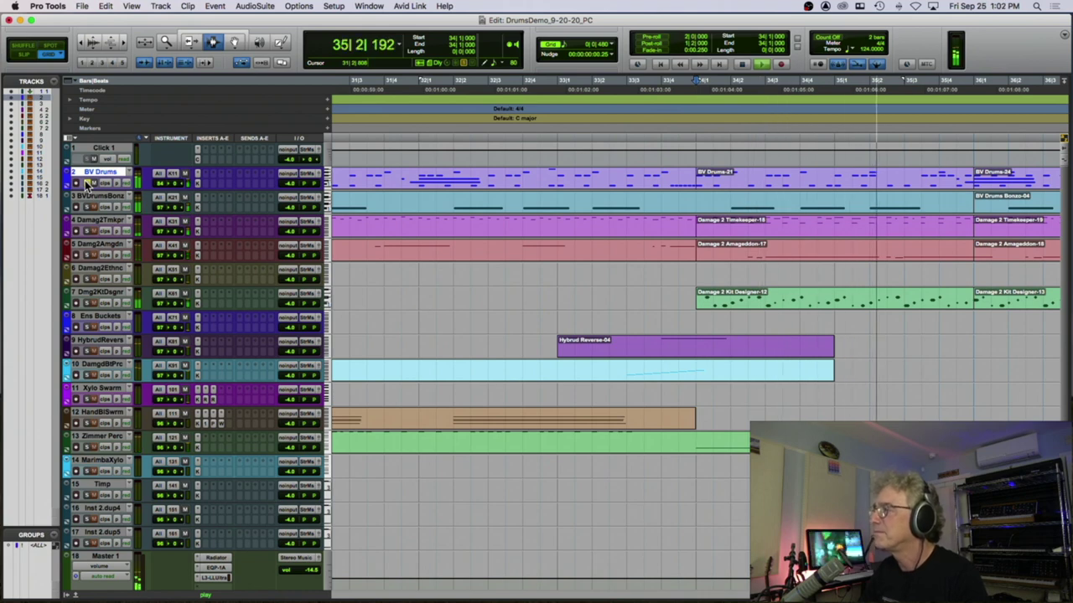
key(space)
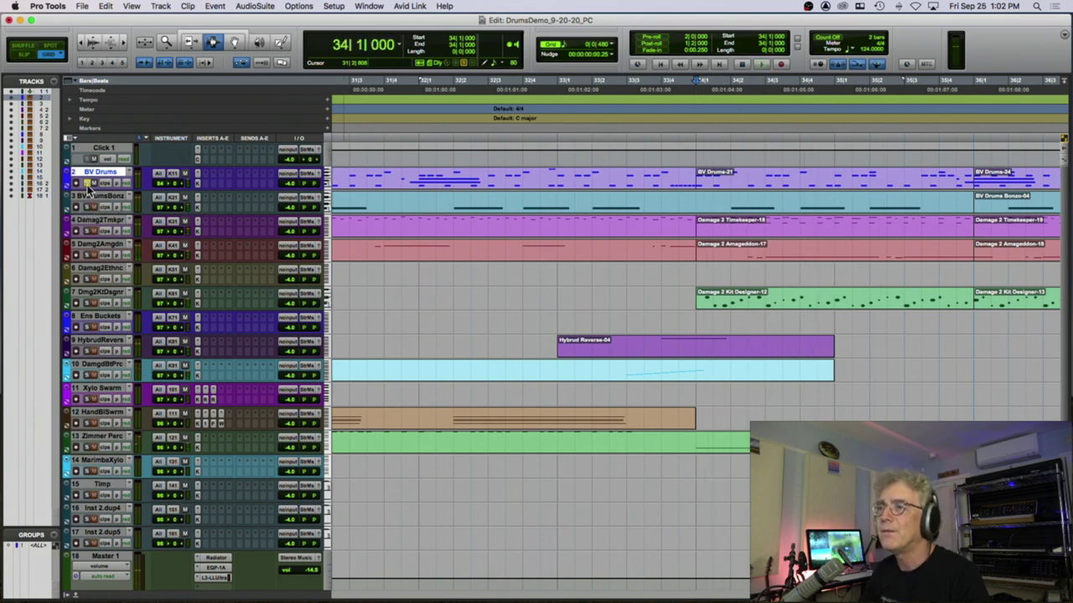
Enlarge the Damage 2 Timekeeper track and audition it soloed with Damage 2 Kit Designer from 33|1|480.
drag(87, 238, 93, 285)
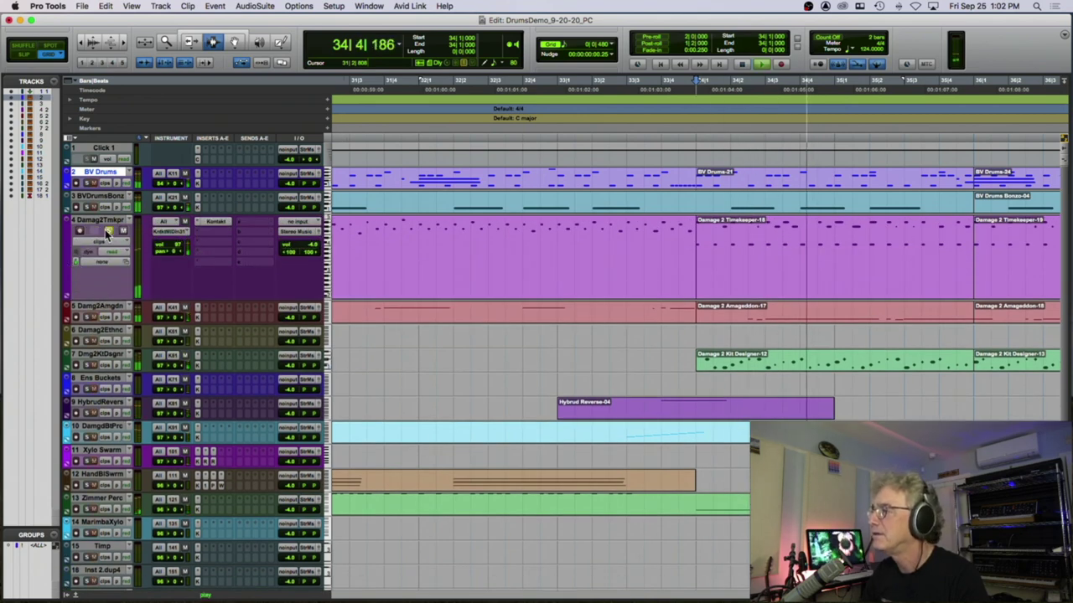
key(space)
click(573, 235)
key(space)
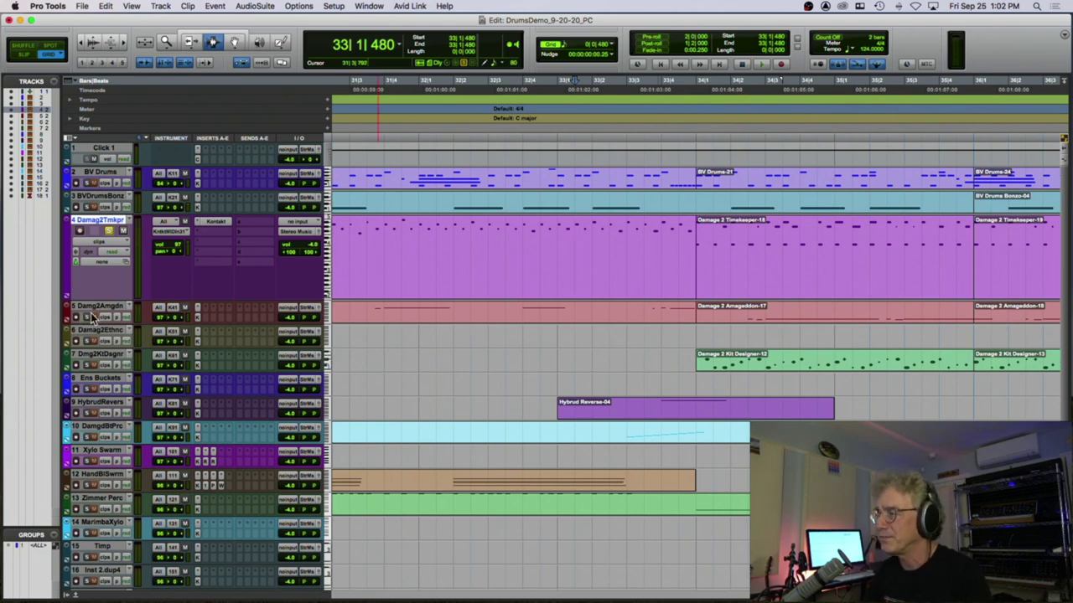
key(space)
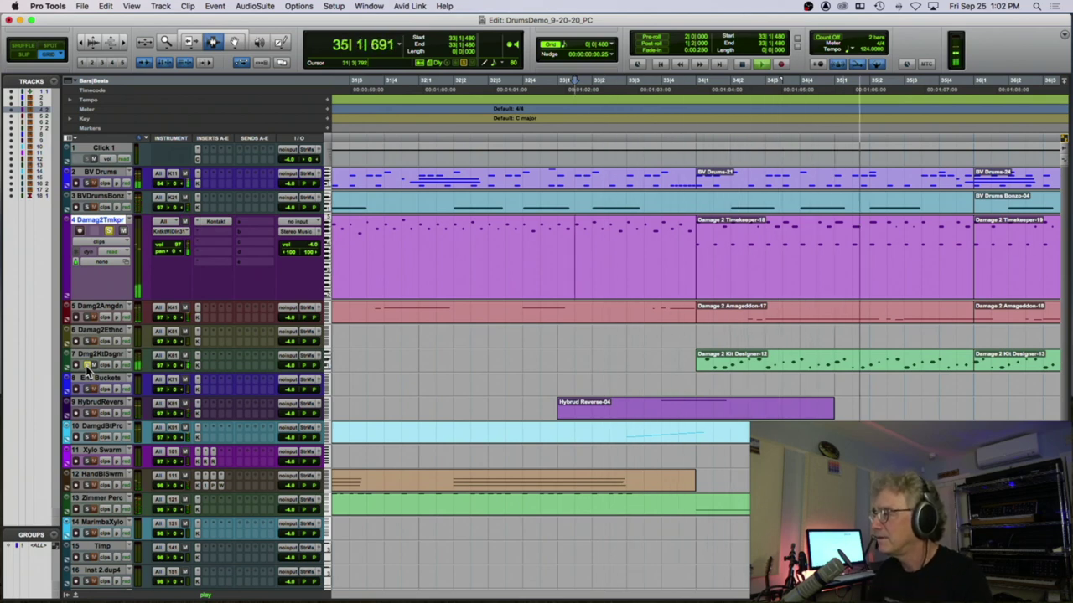
key(space)
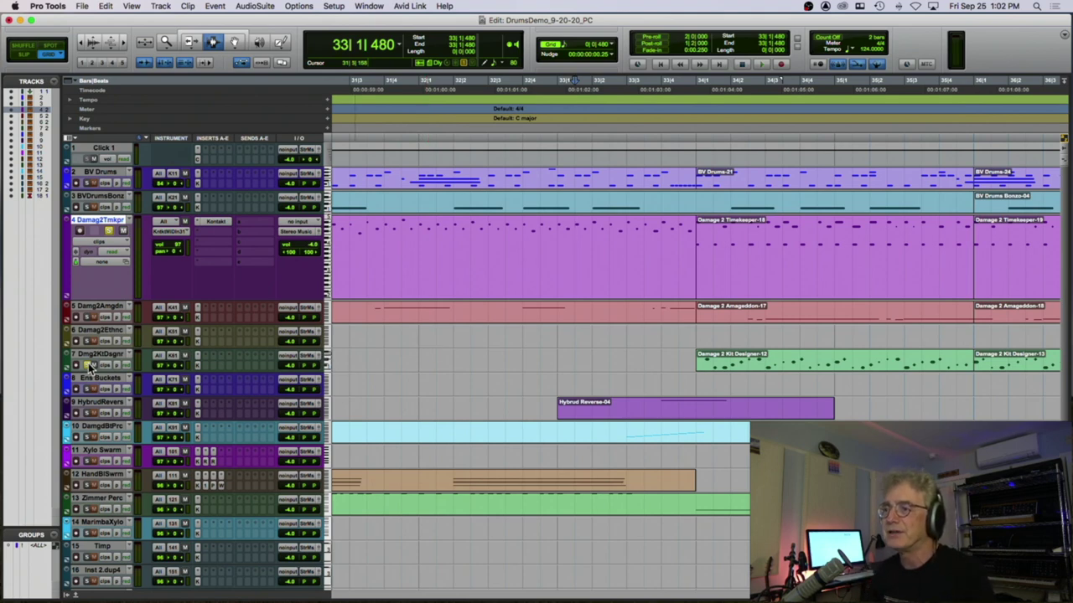
Audition the full unsoloed mix from 34|1|000 on the BV Drums track through the ending, following the clips along the timeline.
click(700, 175)
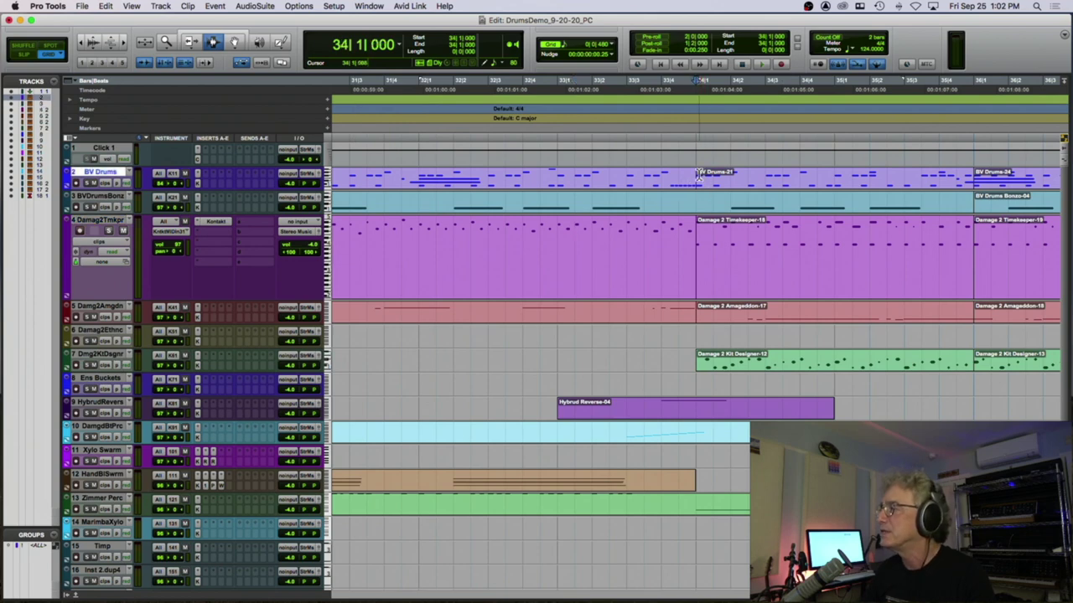
scroll(700, 174, right, 2)
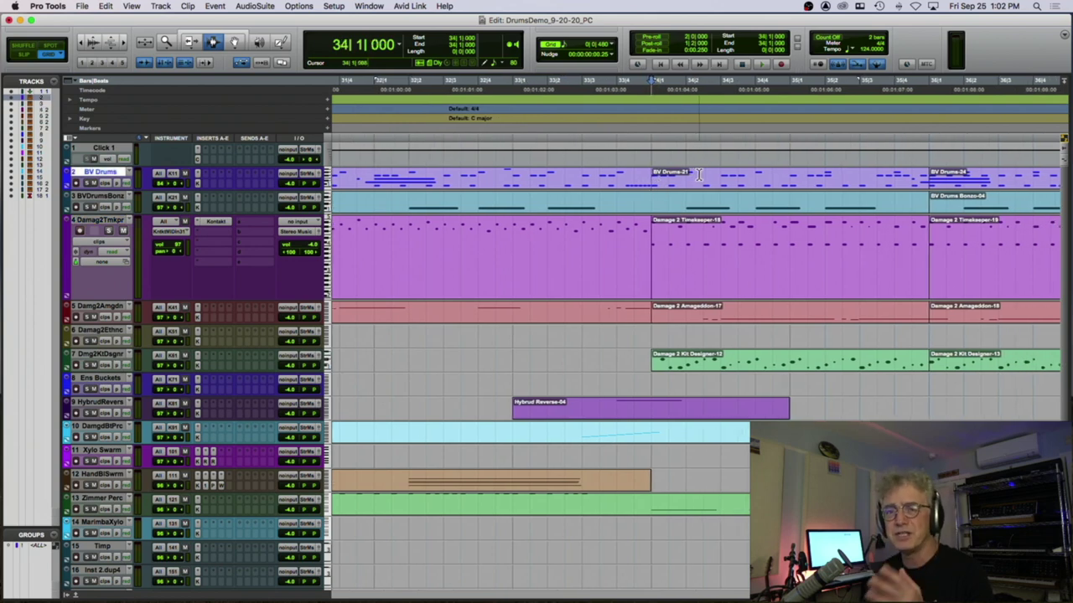
scroll(700, 174, right, 10)
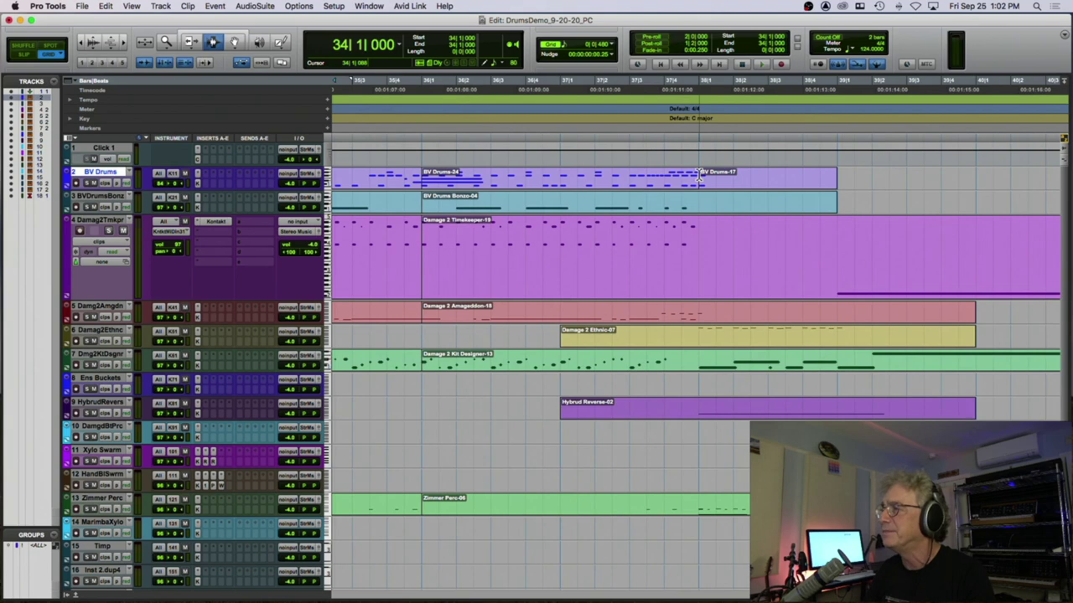
scroll(699, 175, left, 6)
scroll(535, 188, left, 1)
key(space)
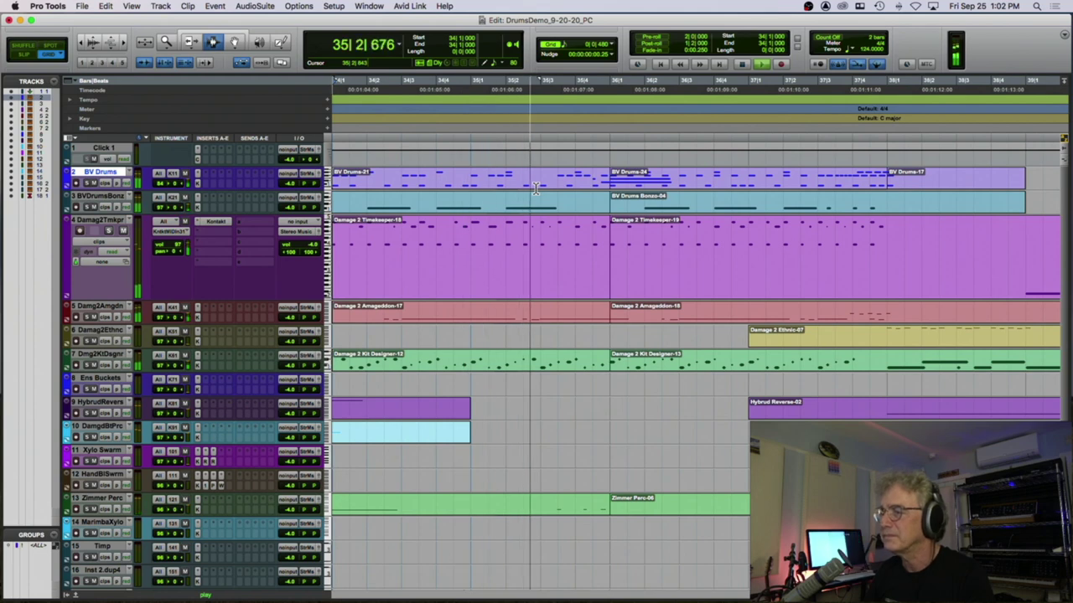
scroll(577, 188, right, 2)
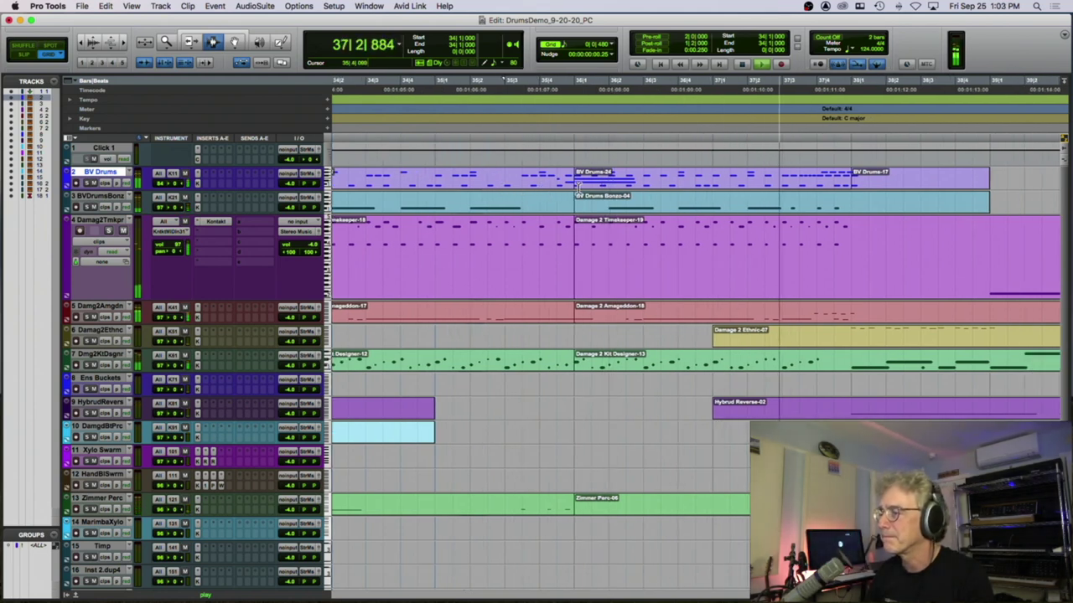
scroll(576, 188, right, 5)
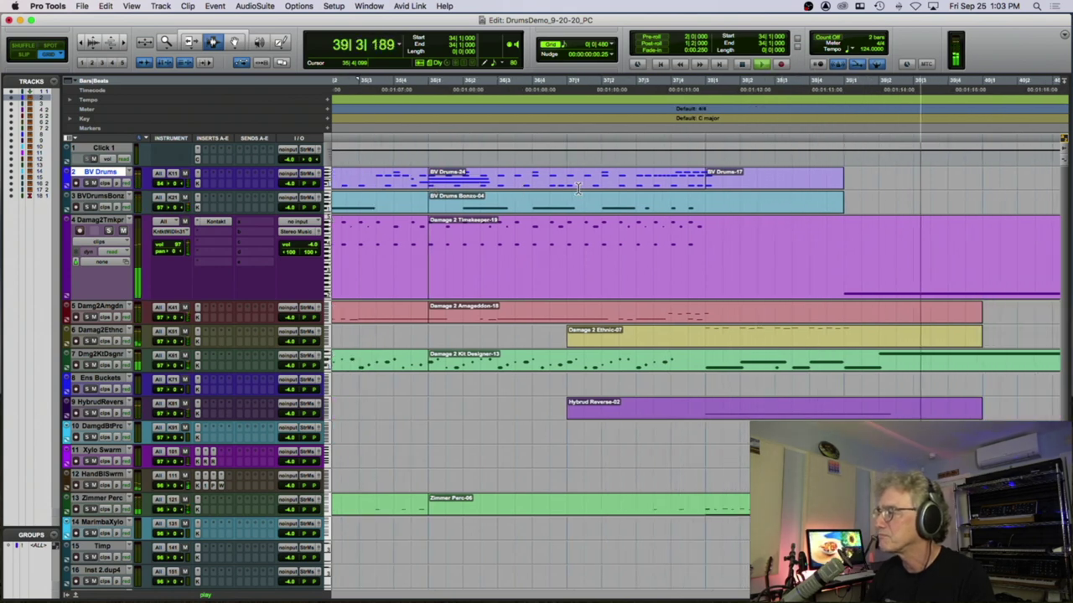
scroll(687, 215, right, 20)
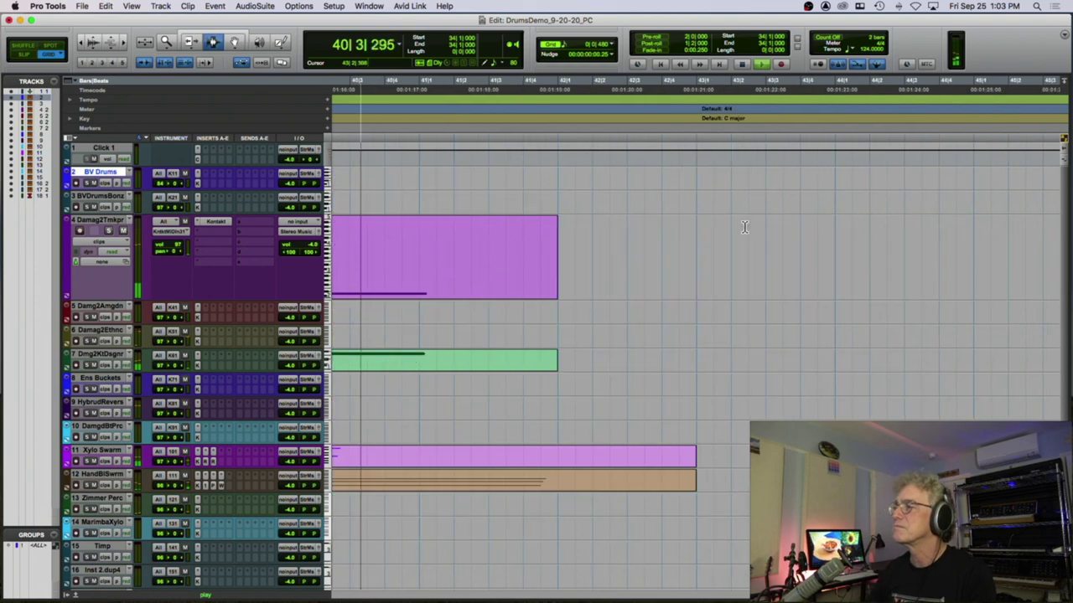
key(space)
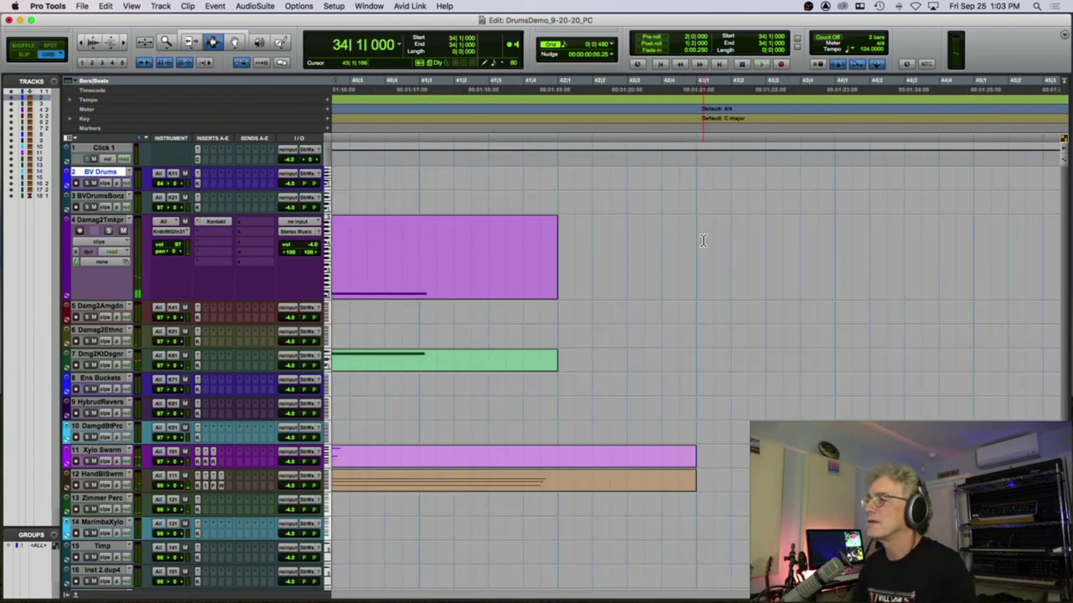
scroll(703, 241, left, 3)
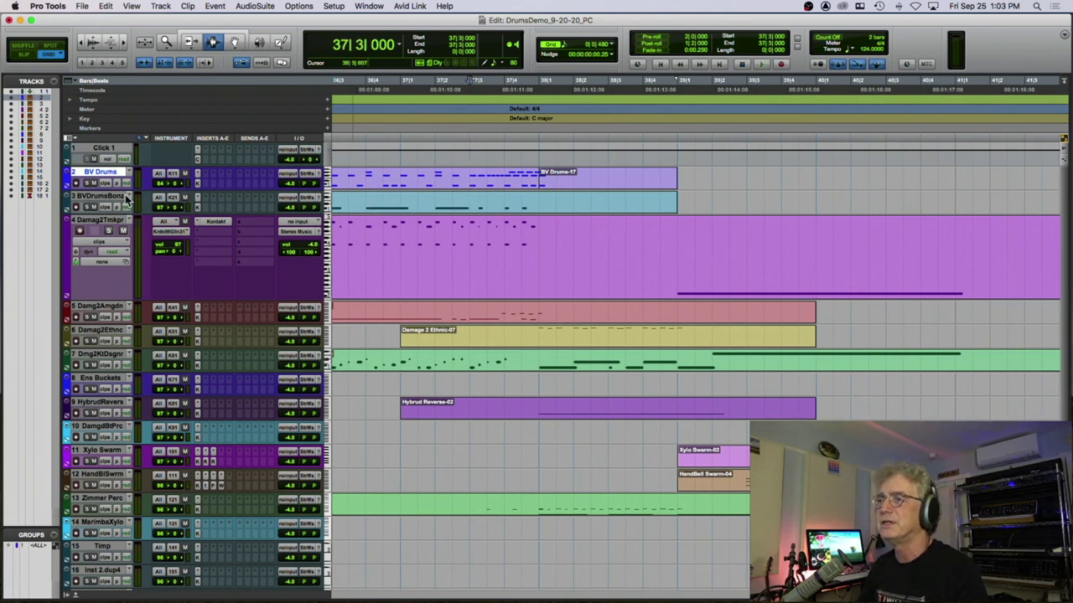
Audition the section from 37|3|000 in the full mix and with BV Drums soloed.
key(space)
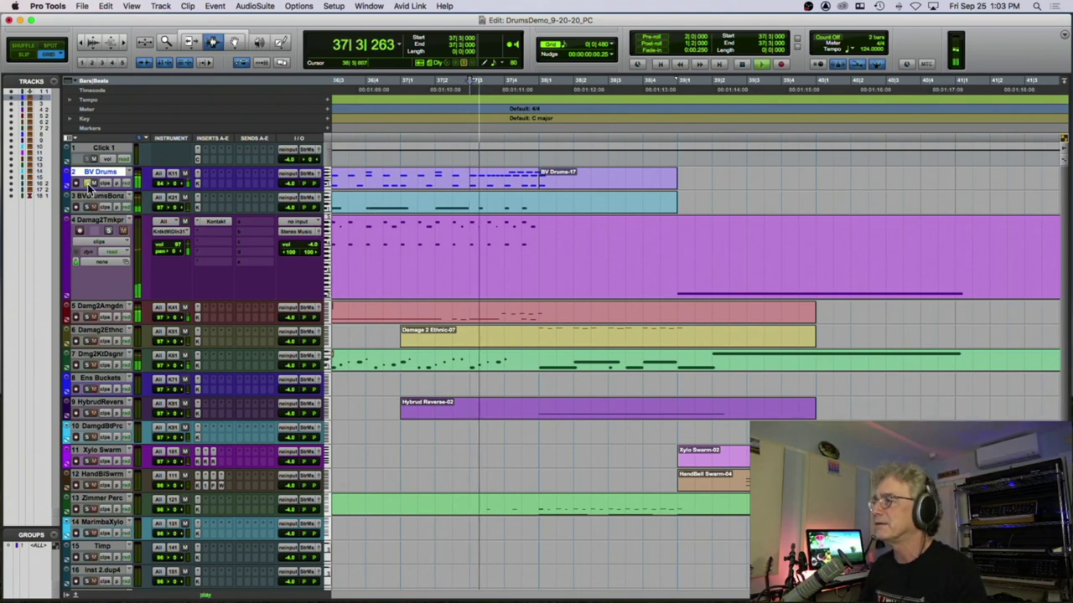
key(space)
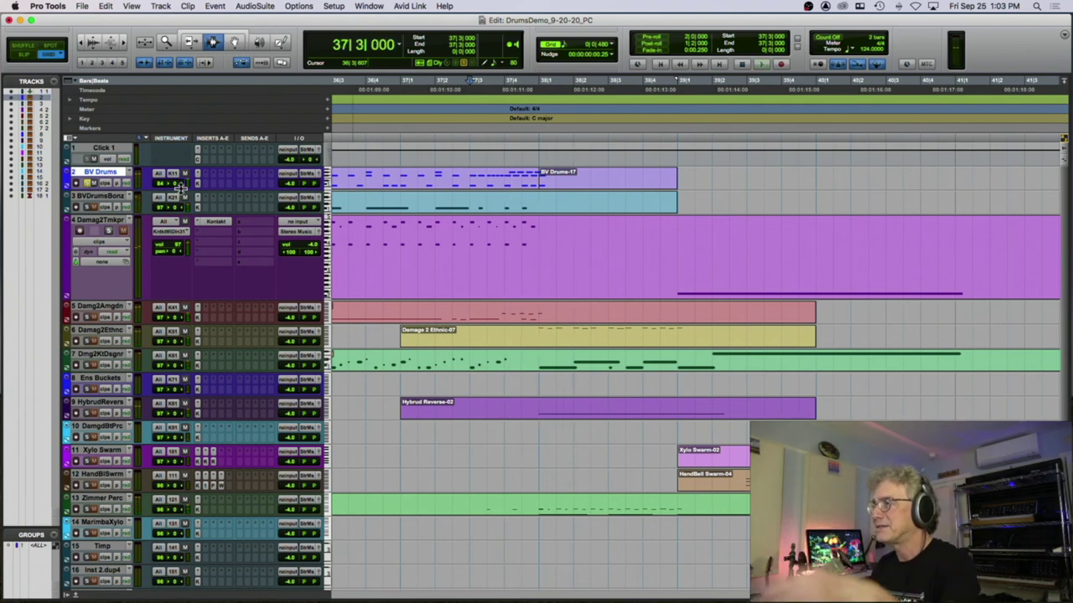
key(space)
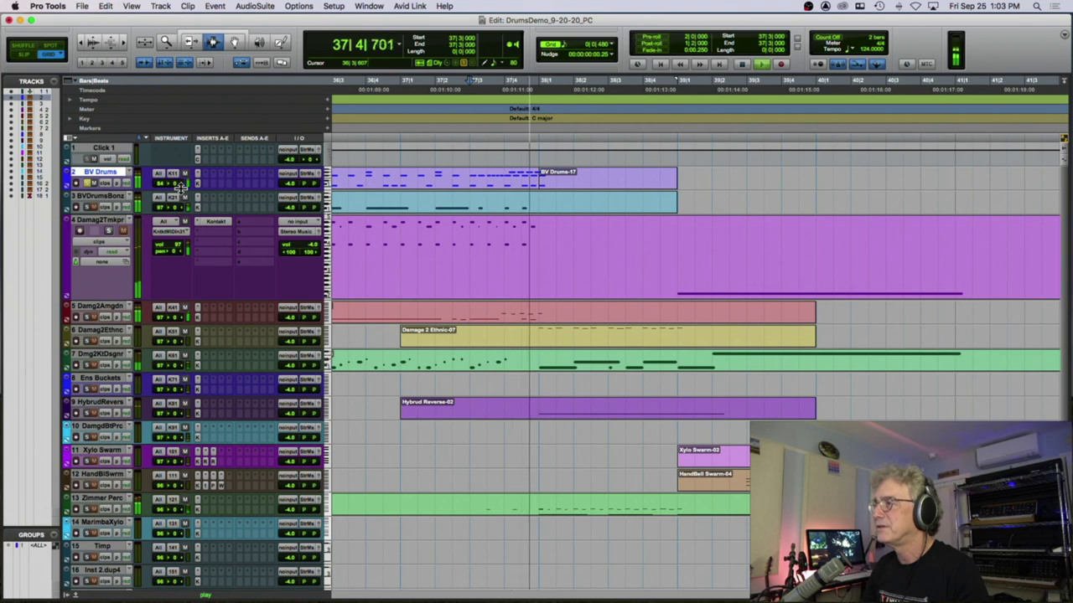
key(space)
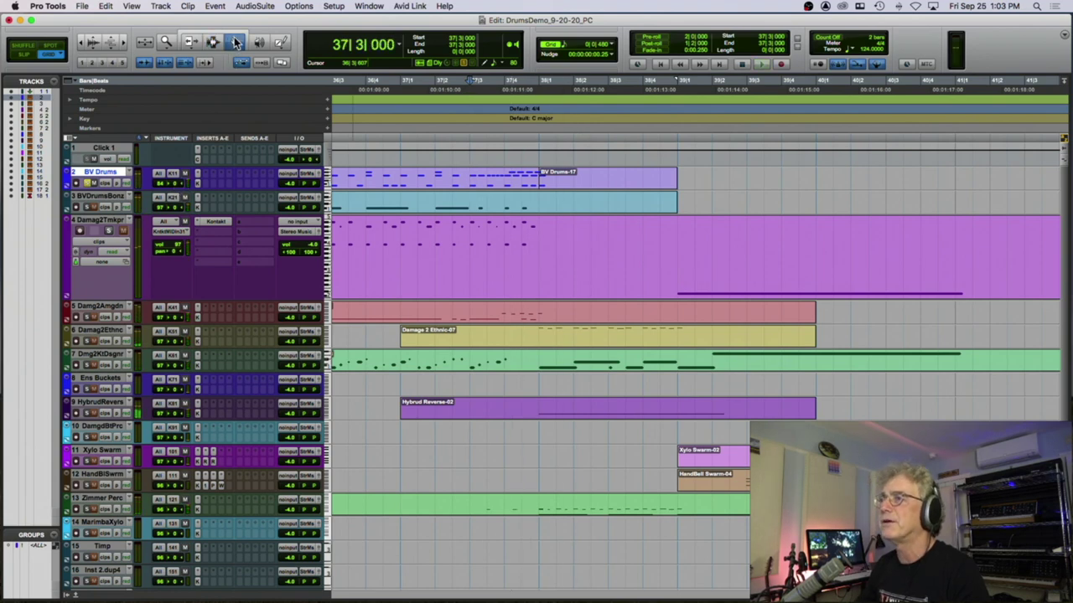
Open the BV Drums clip before bar 38 in the MIDI Editor and examine the individual notes of its closing fill.
double_click(486, 171)
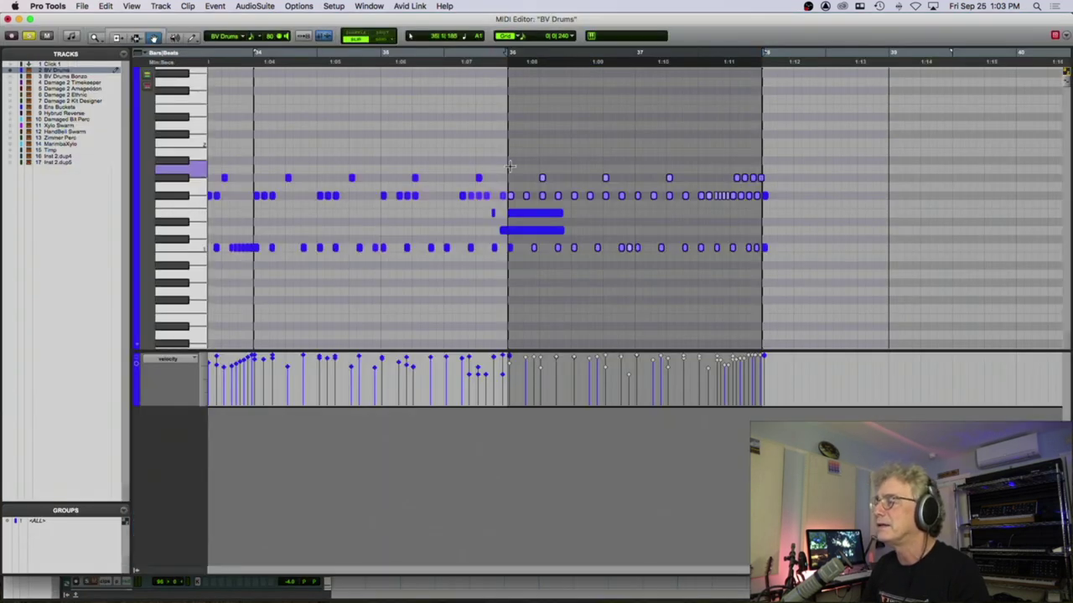
click(591, 140)
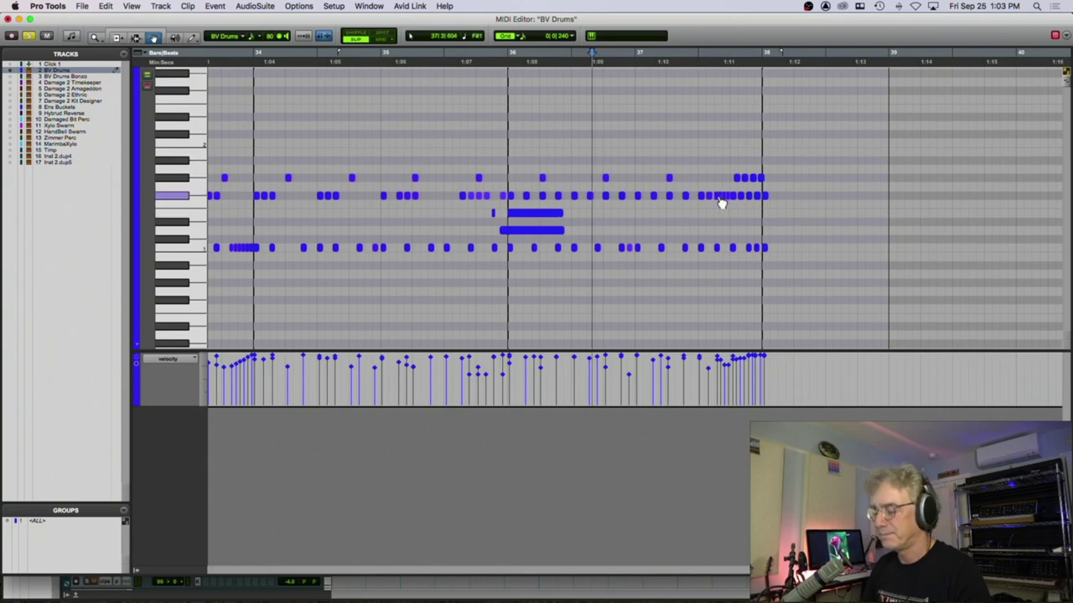
scroll(721, 203, up, 4)
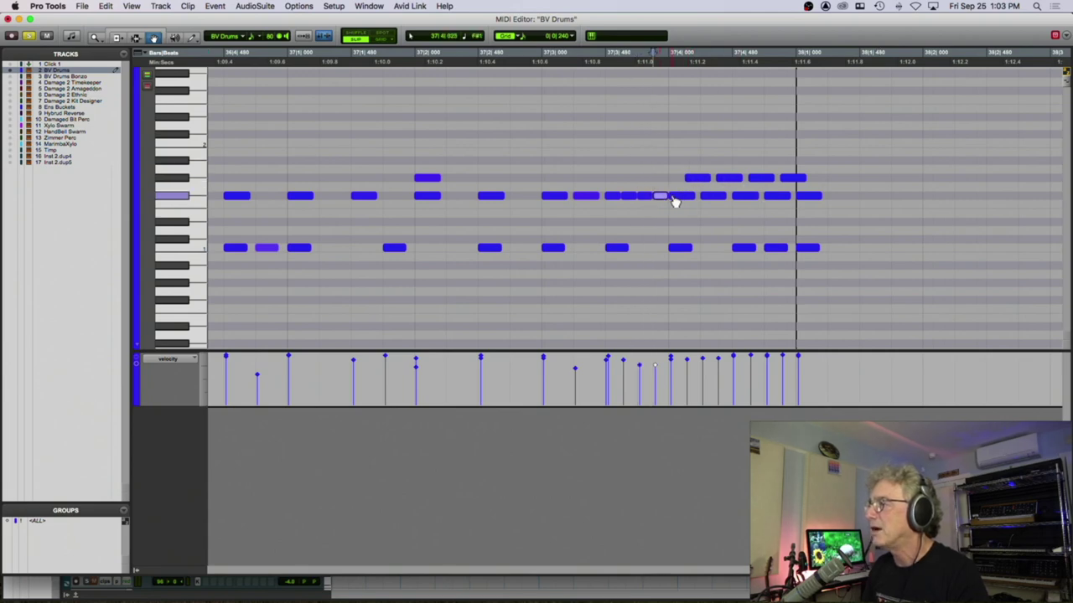
click(695, 178)
click(728, 180)
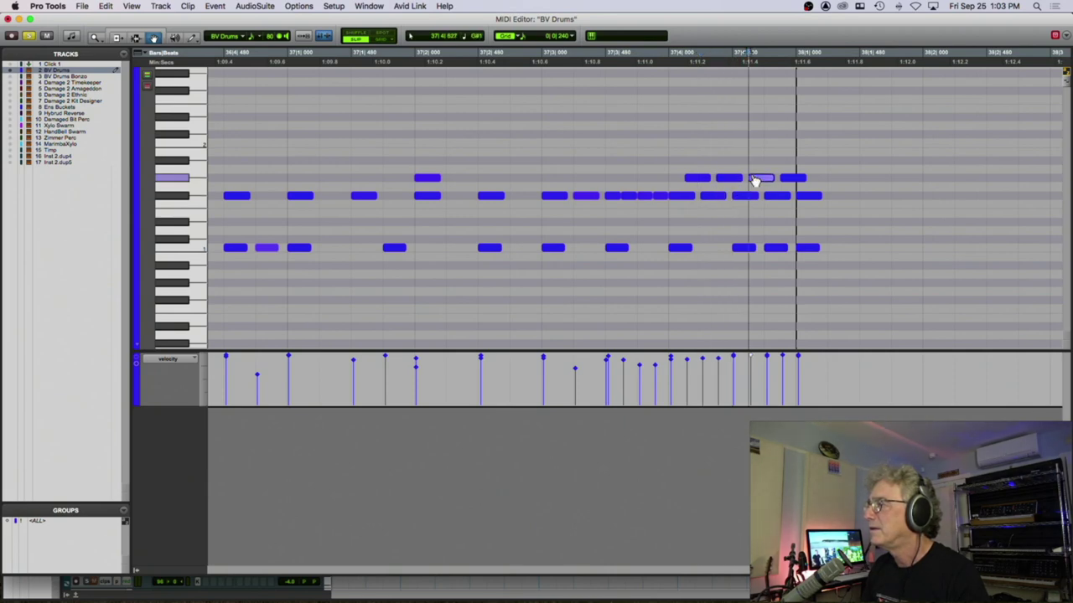
Raise the last high BV Drums hit before bar 38 by two semitones, audition the fill from 37|2|947 and close the MIDI Editor.
drag(791, 179, 792, 163)
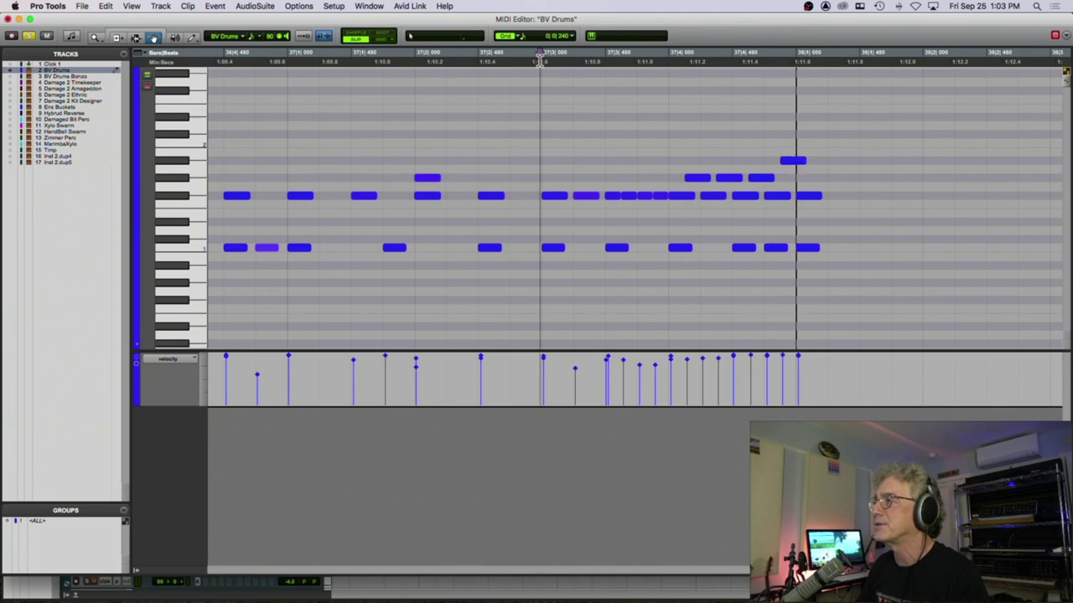
key(space)
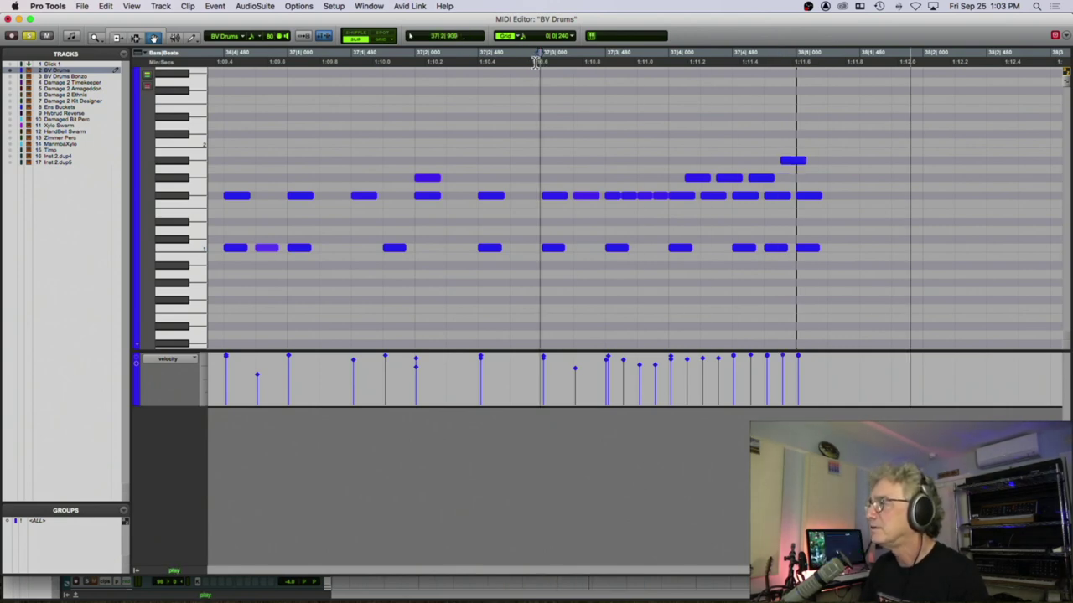
click(10, 19)
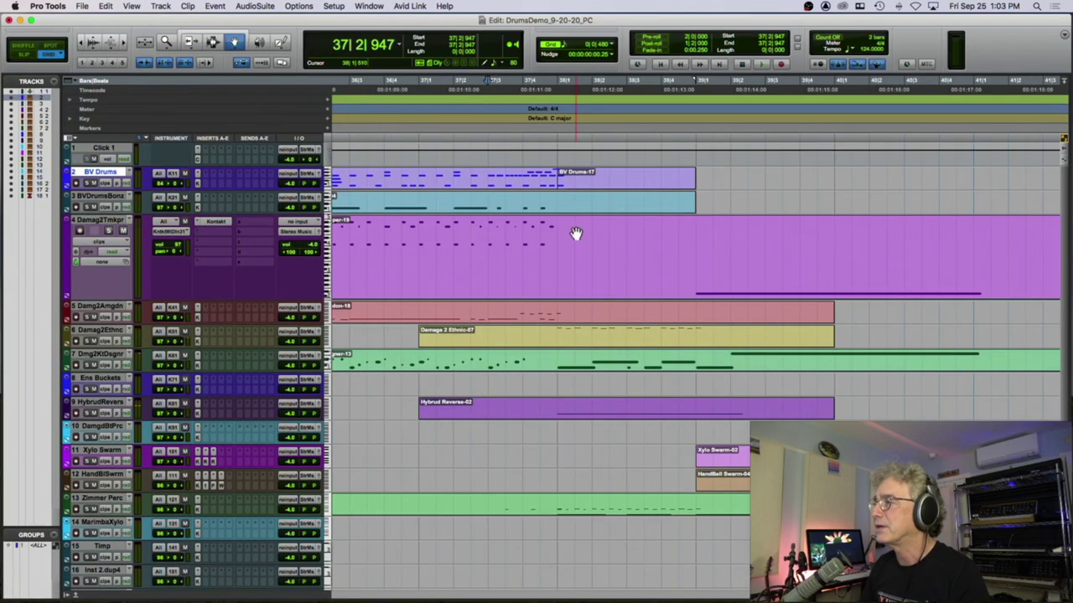
Set the playback start to 38|1|000 and audition the unsoloed mix into bar 39.
click(536, 319)
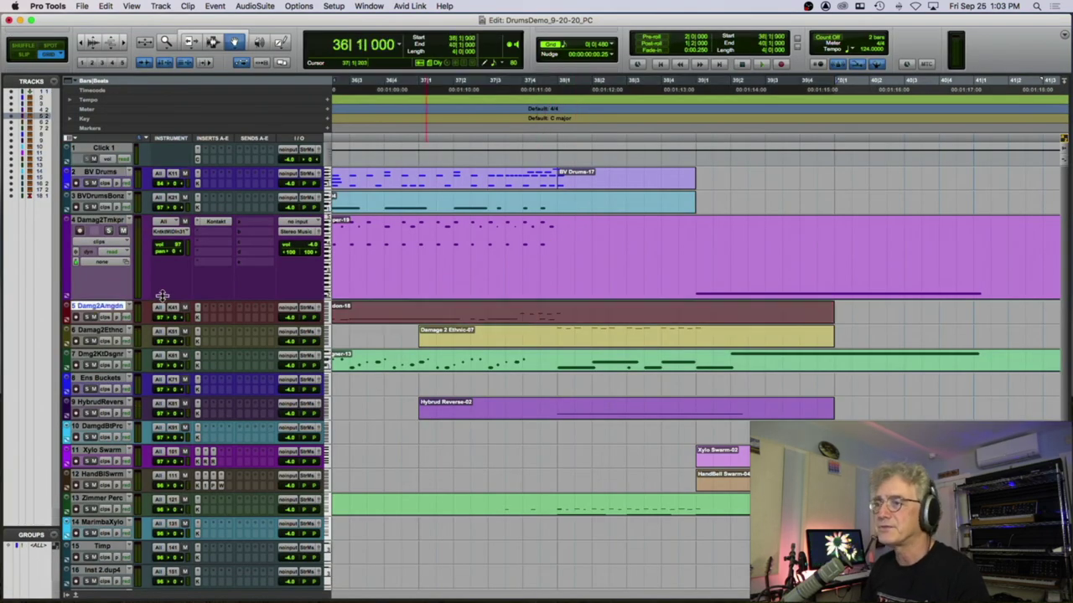
click(529, 109)
key(space)
key(space)
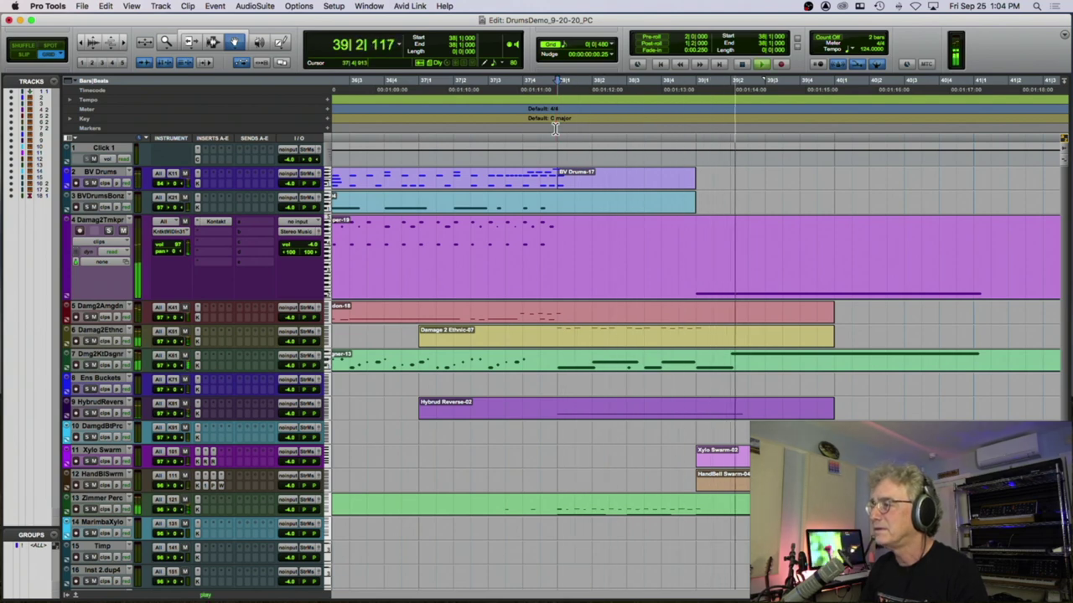
key(space)
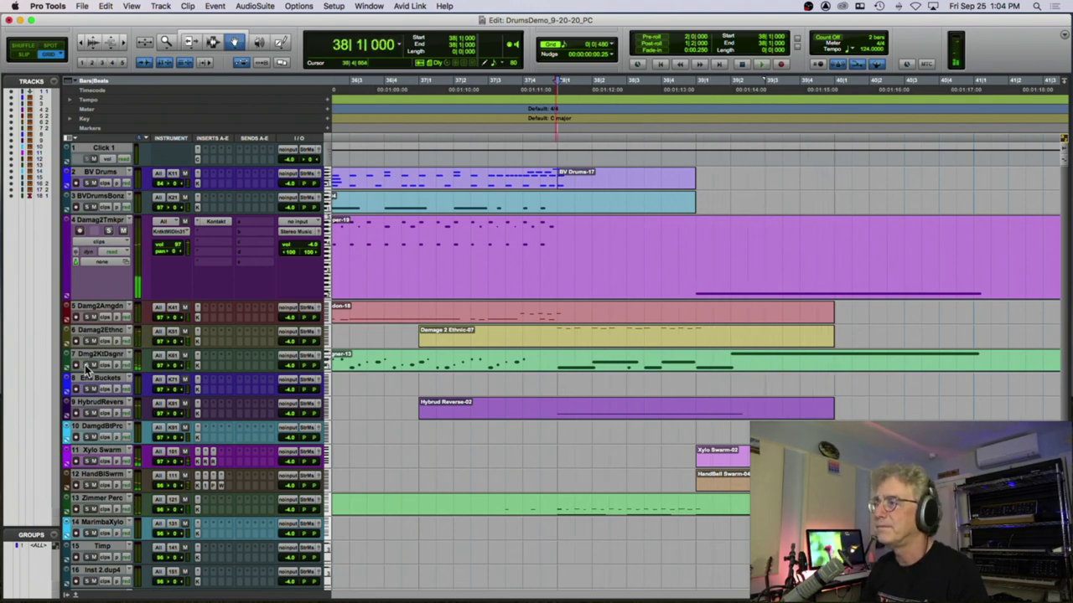
Select the Damage 2 Ethnic clip at 37|1|000 and audition it with Damage 2 Ethnic and Damage 2 Kit Designer soloed.
click(574, 341)
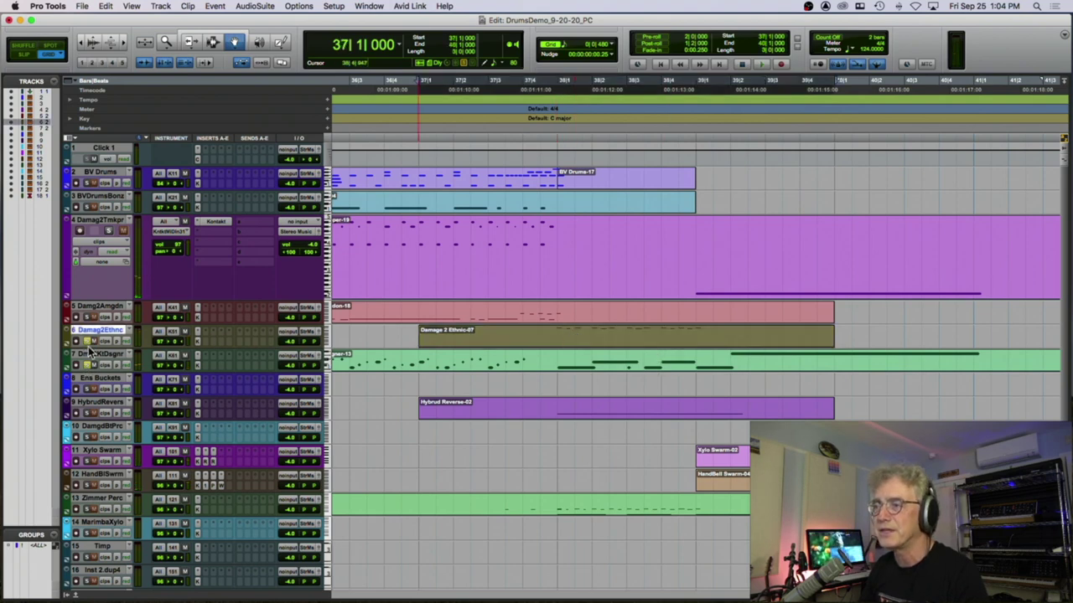
key(space)
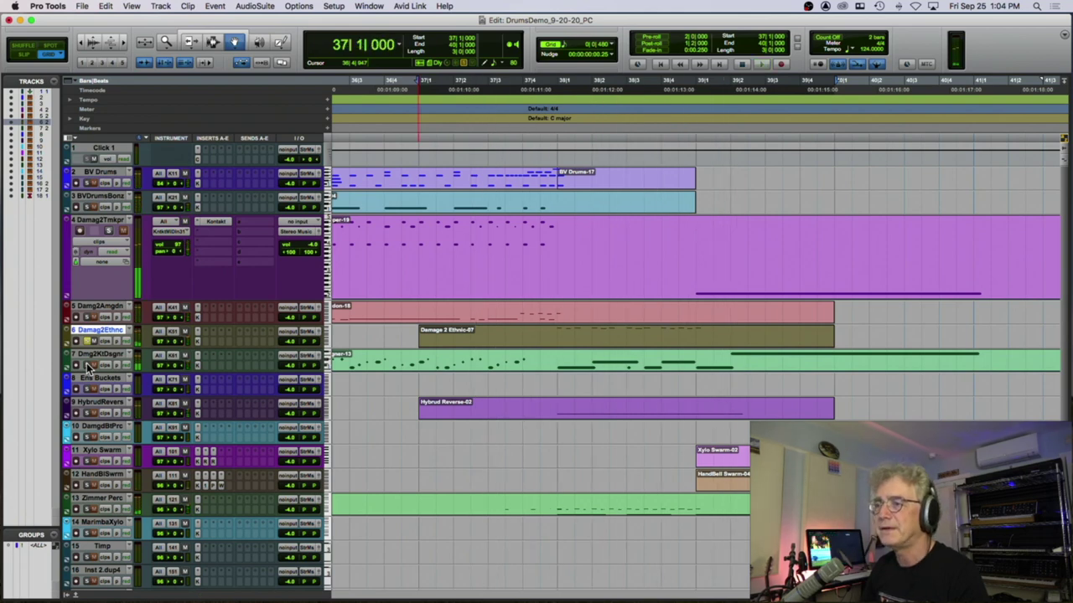
key(space)
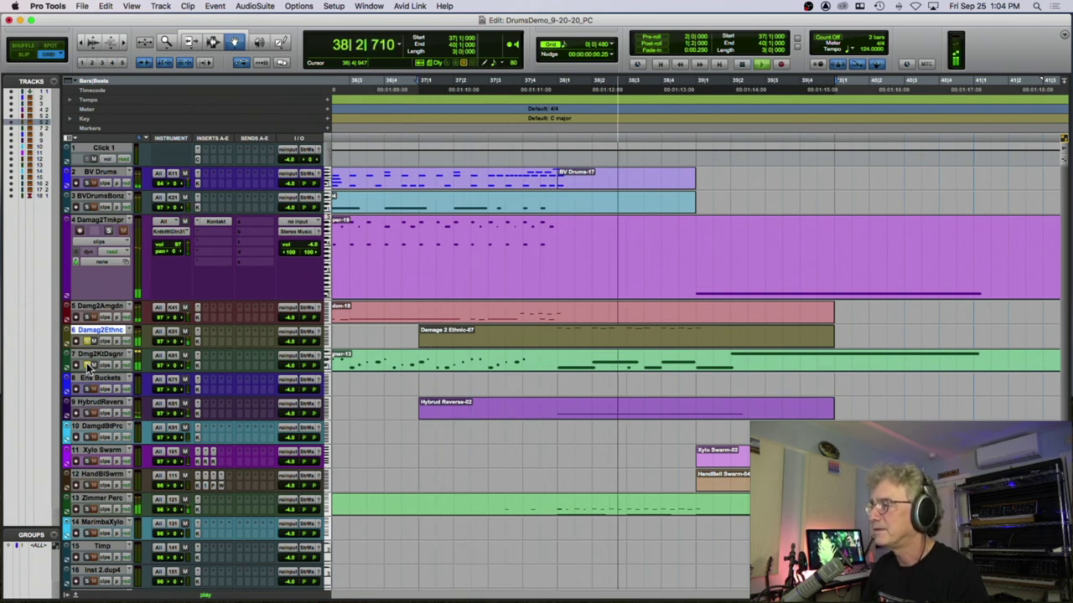
key(space)
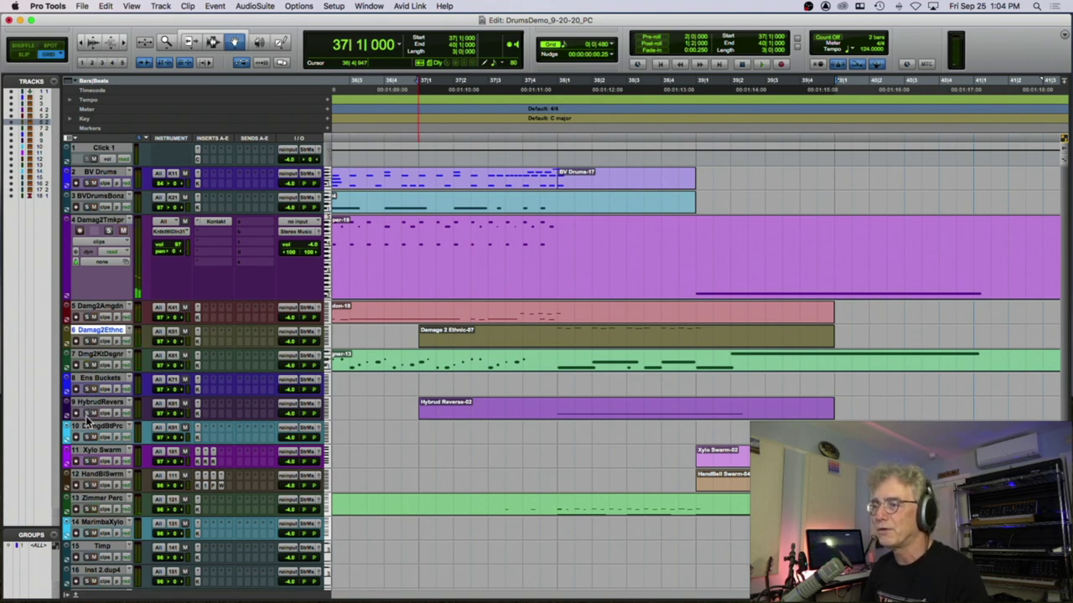
Audition Hybrud Reverse and Zimmer Perc soloed together from 37|1|000.
key(space)
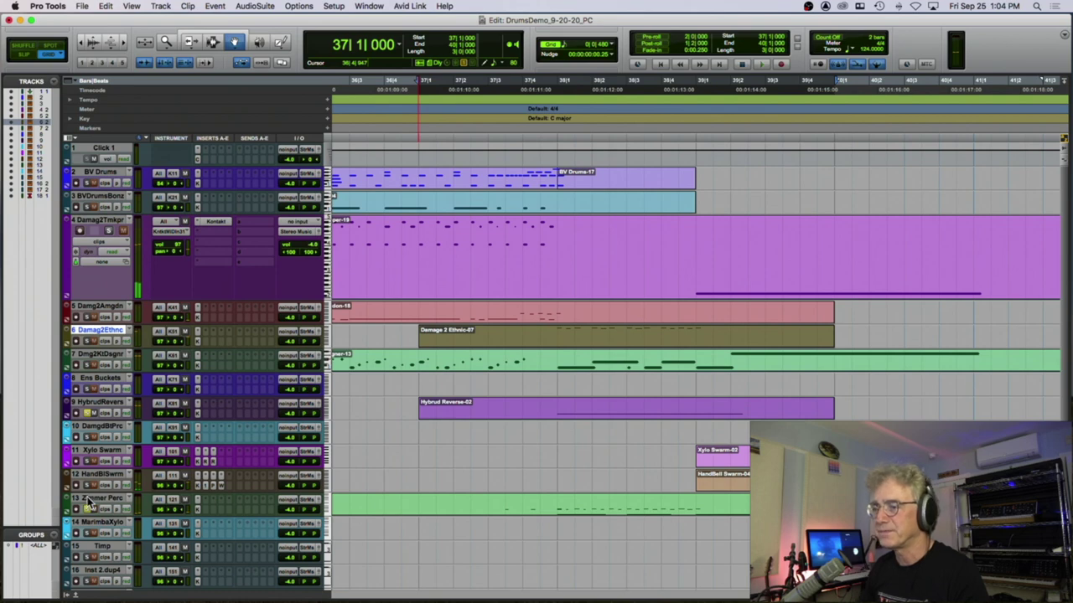
key(space)
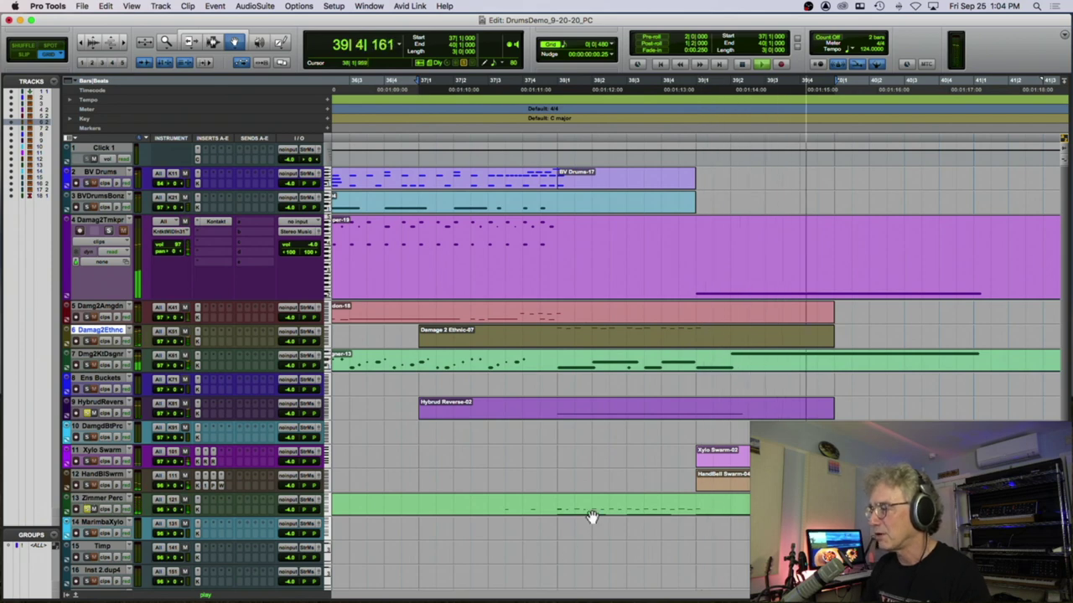
key(space)
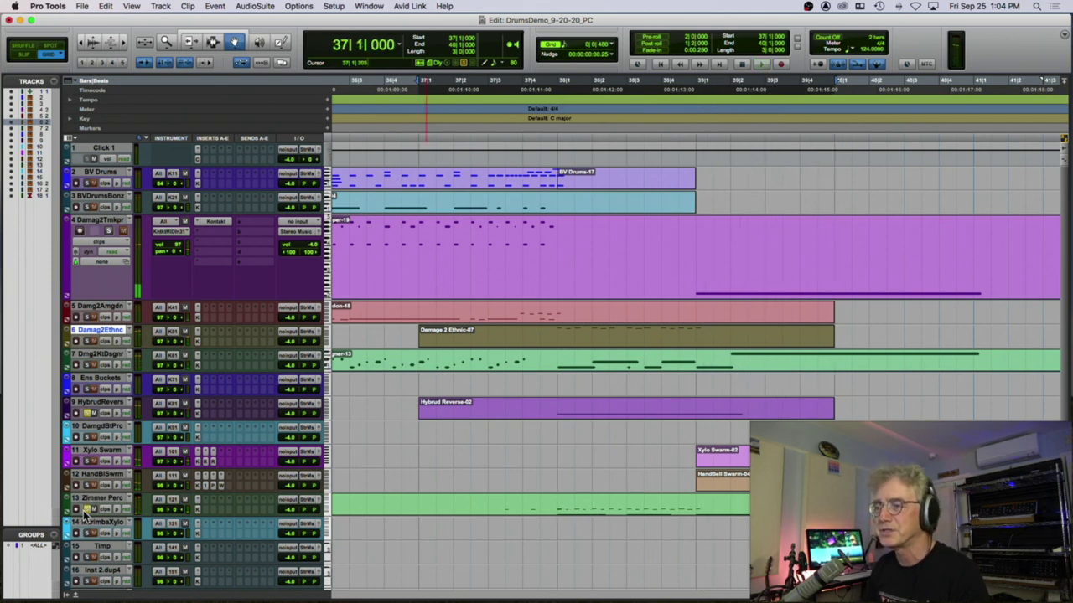
Audition the ending with Damage 2 Timekeeper soloed from 39|1|000, adding Damage 2 Kit Designer and playing from 38|2|480.
click(696, 127)
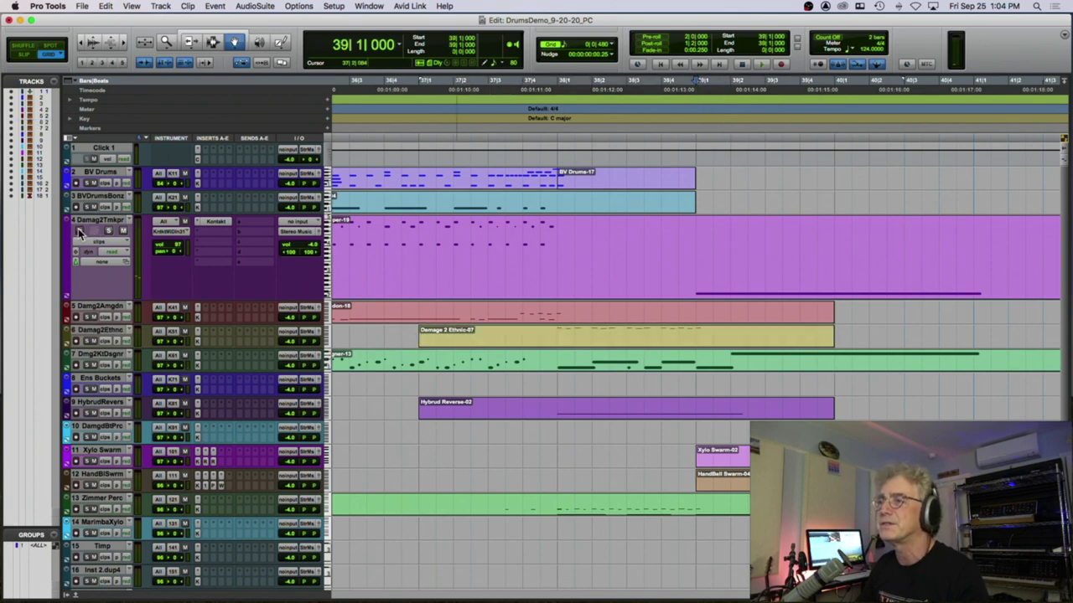
key(space)
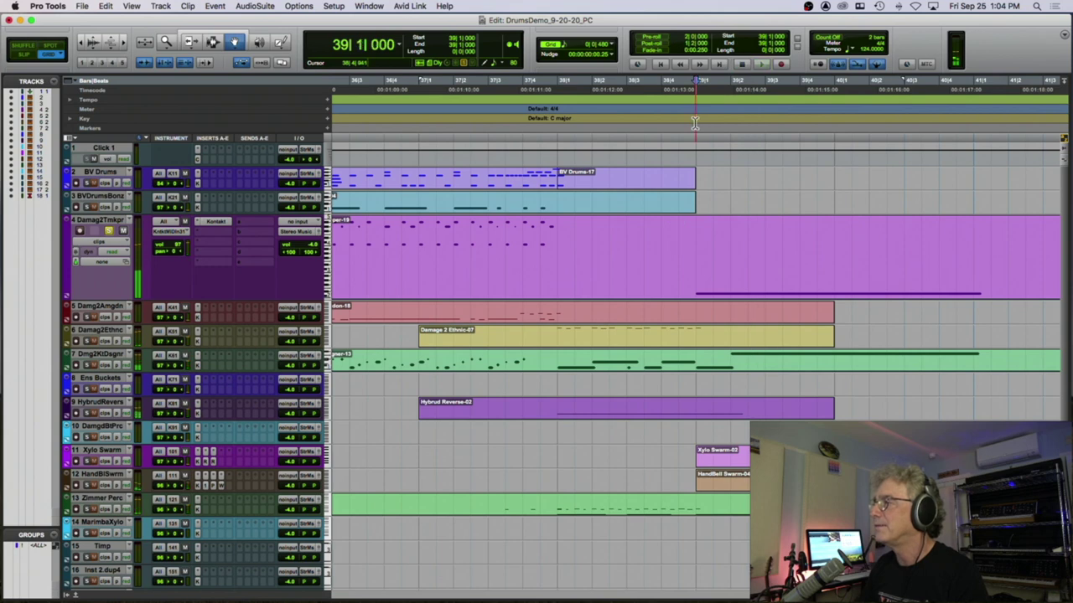
key(space)
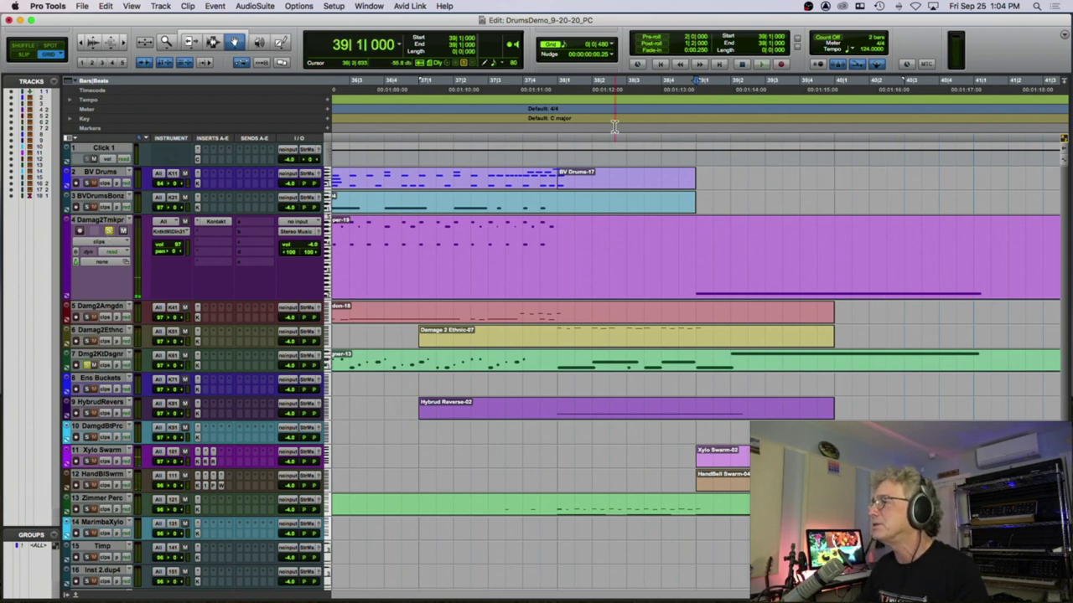
key(space)
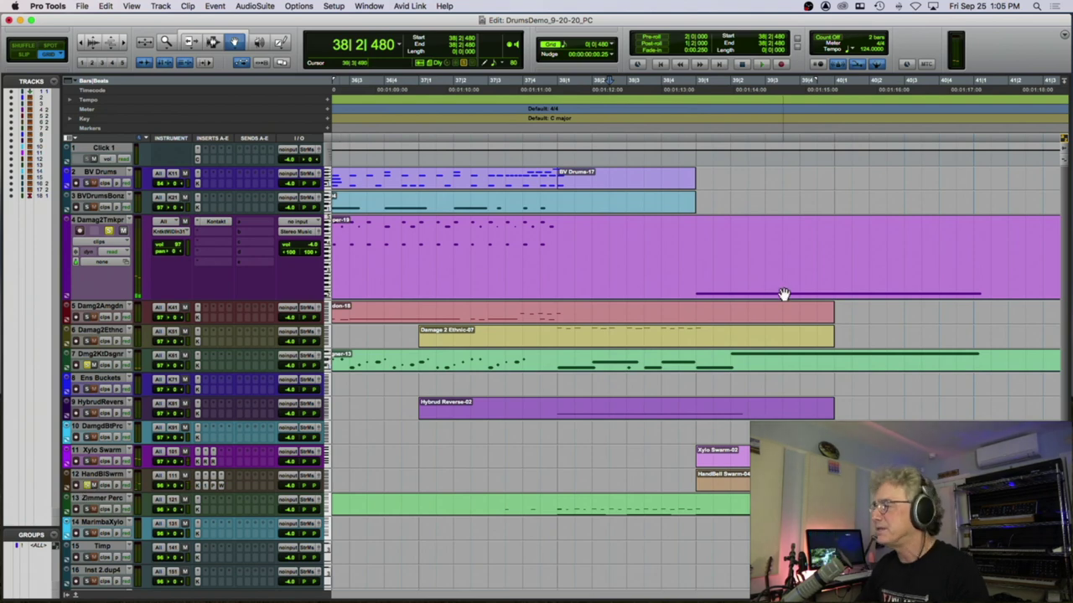
Audition the soloed ending from 39|1|000 with HandBell Swarm added, adding Xylo Swarm for the second pass.
click(693, 135)
key(space)
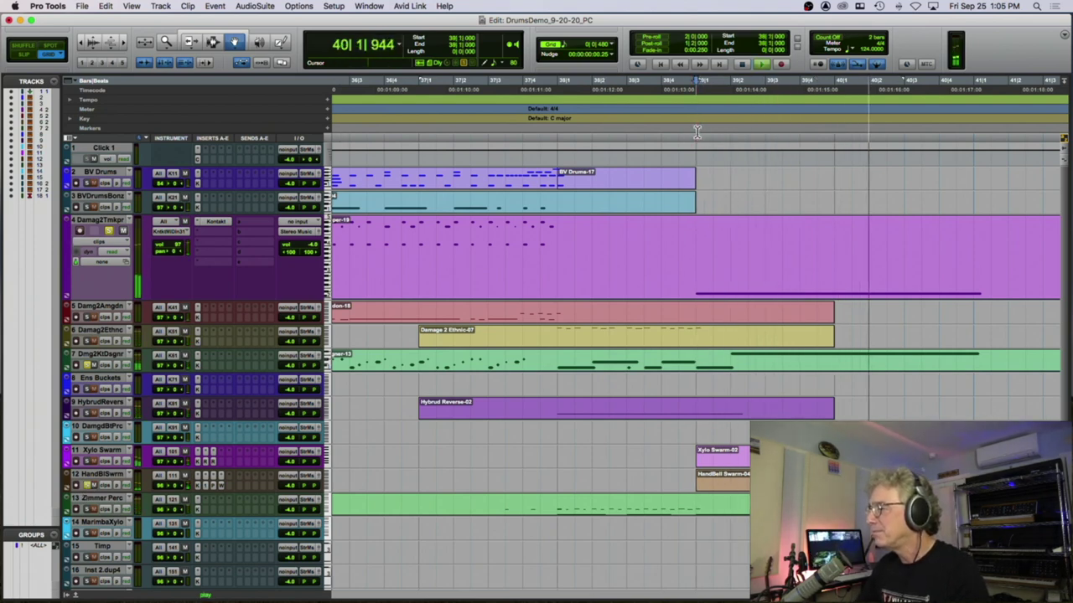
key(space)
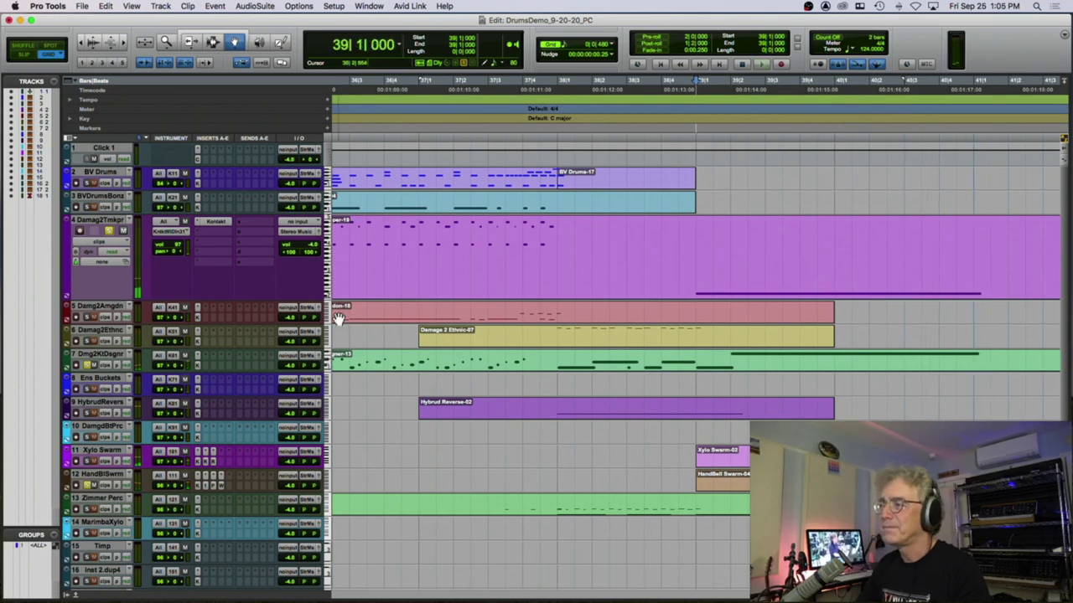
key(space)
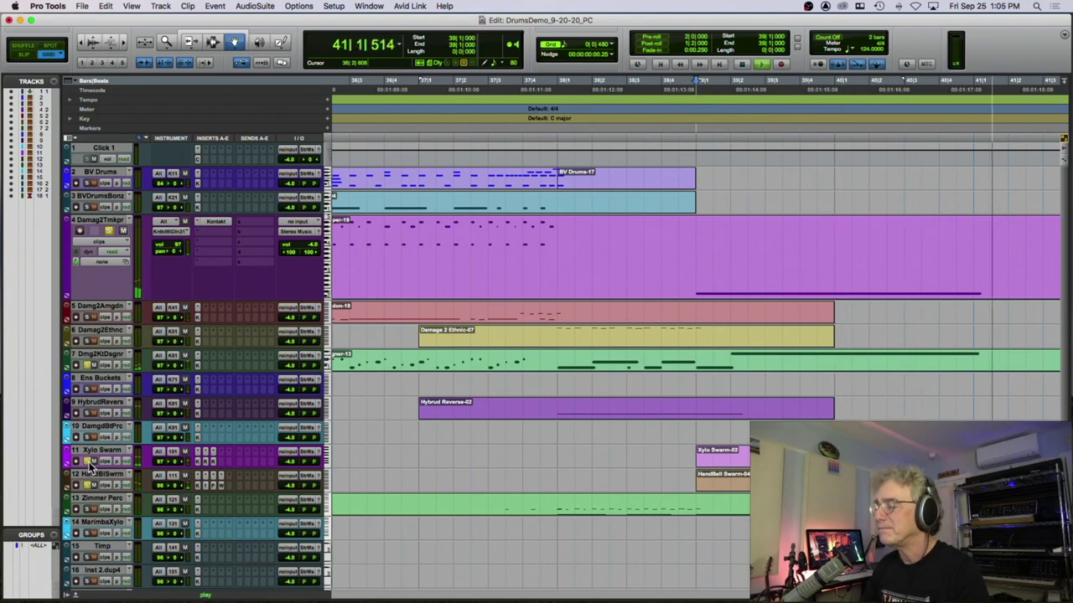
key(r)
key(r)
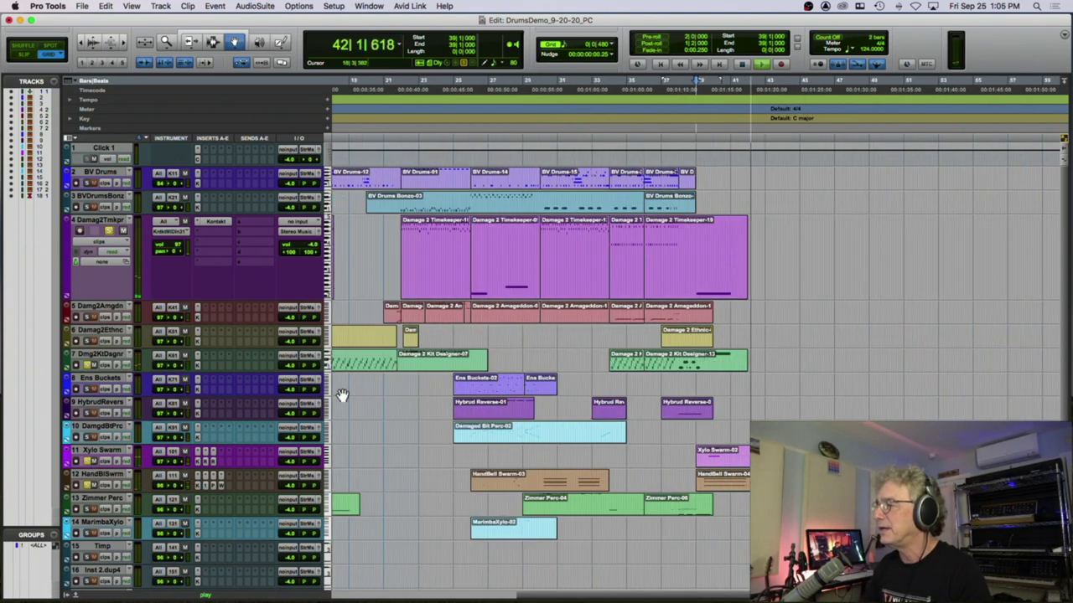
key(space)
Show the whole session timeline and play the unsoloed mix from 39|1|000 and from the session start at 1|1|000.
key(r)
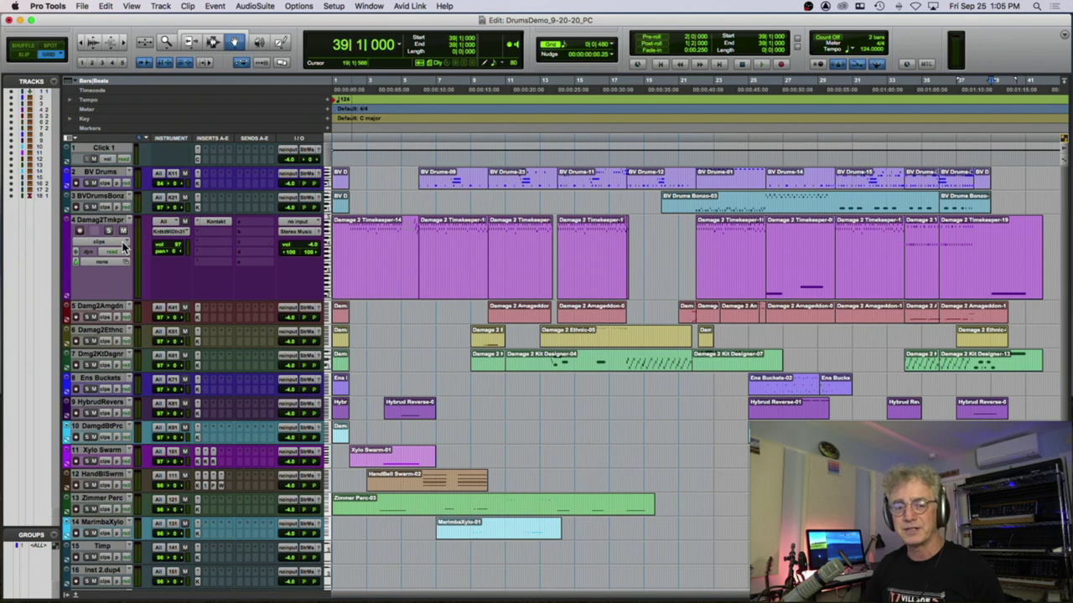
key(space)
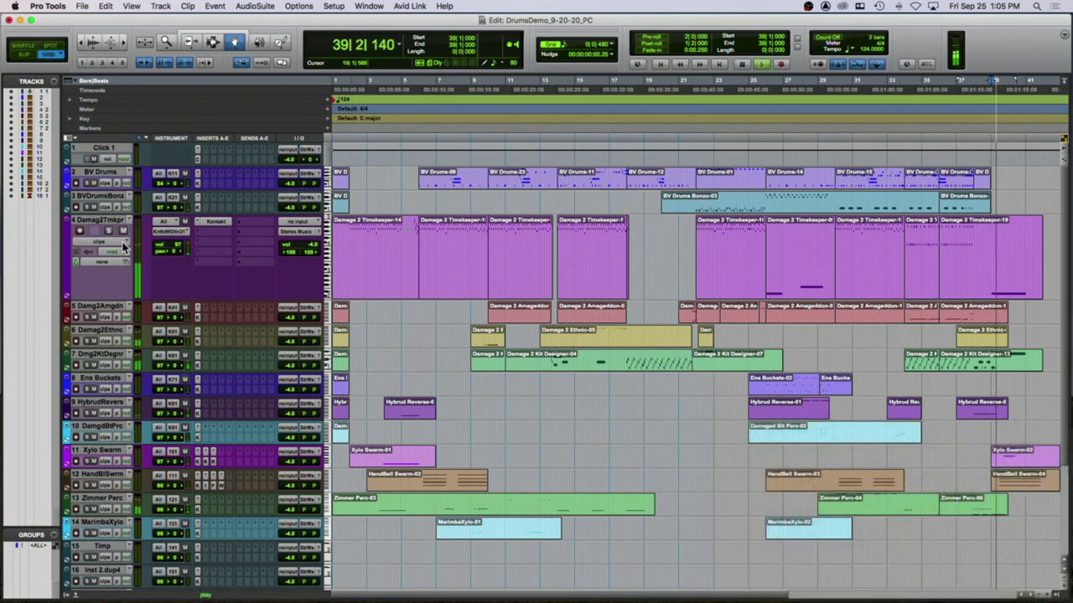
key(space)
key(space)
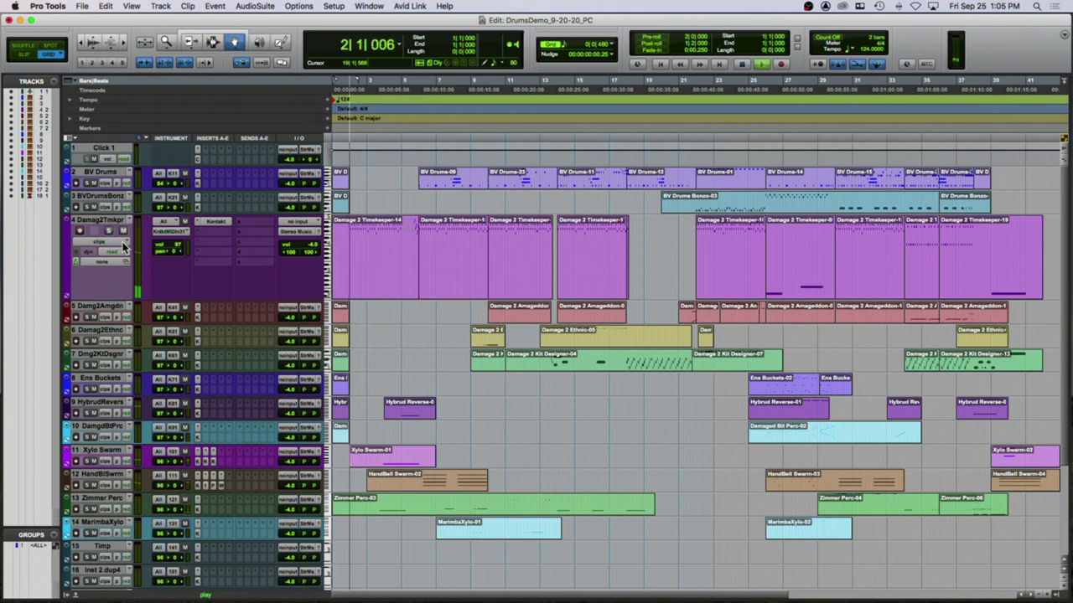